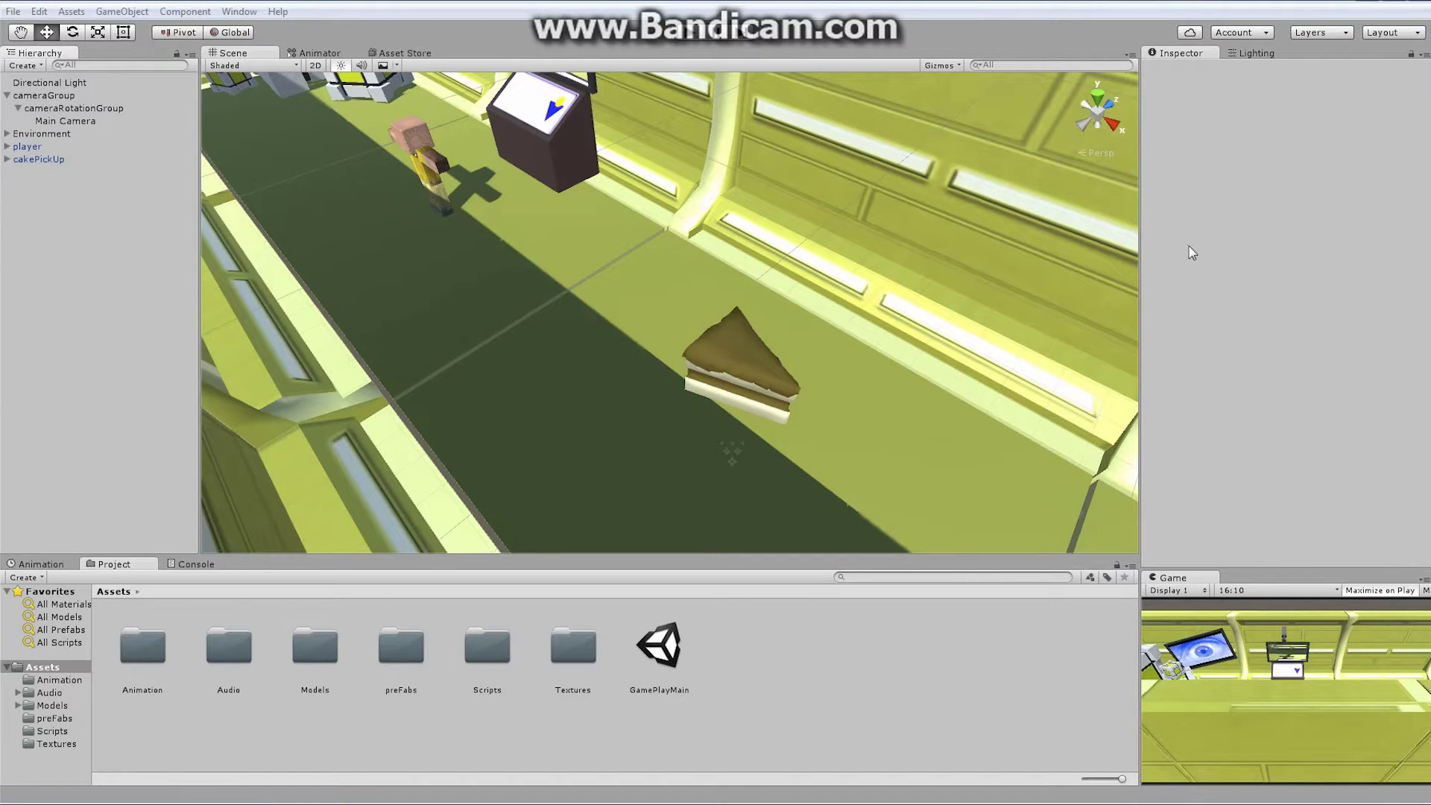
Select starParticles under cakePickUp and orbit the Scene view to watch its red stars.
left_click(39, 160)
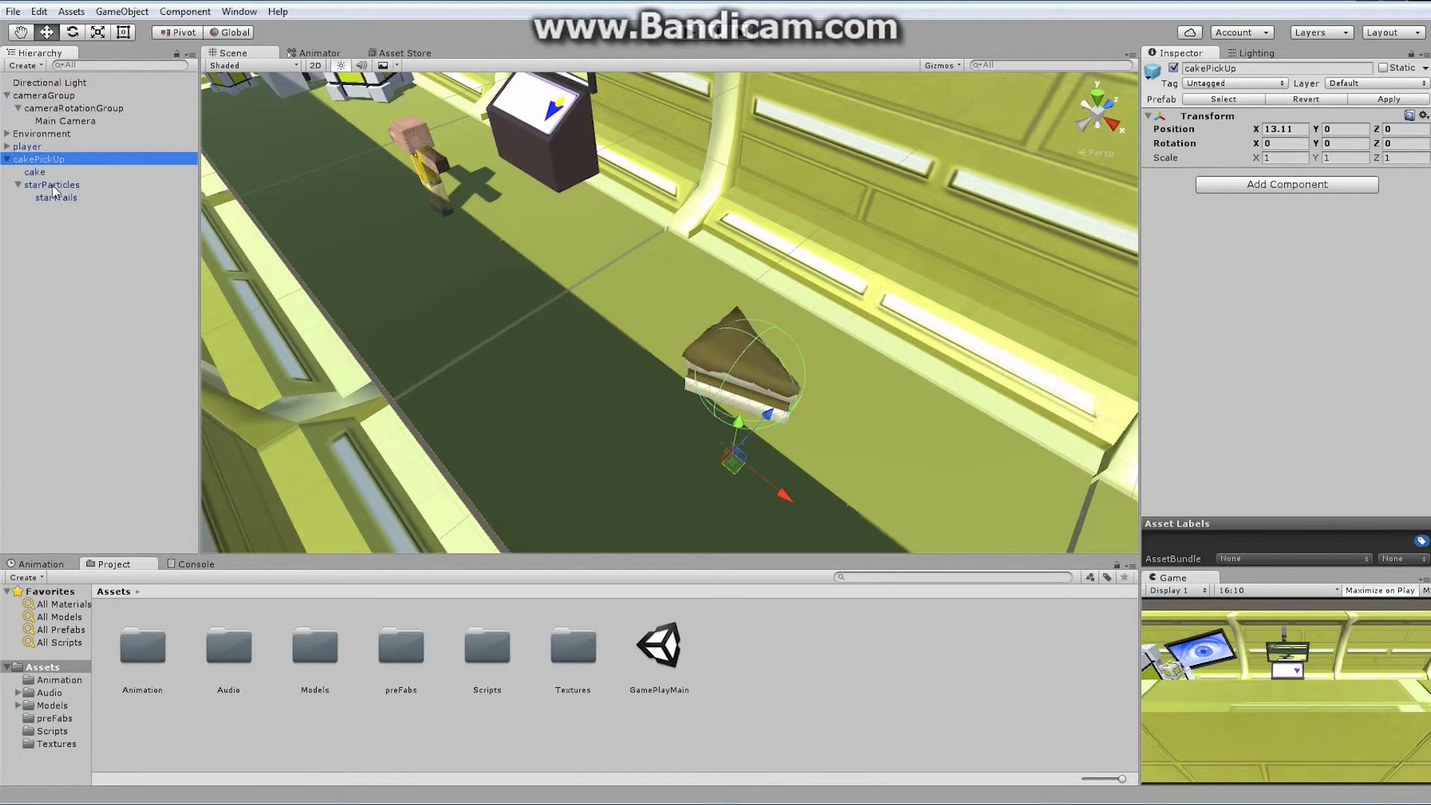
left_click(54, 186)
left_click_drag(715, 313, 655, 228, "alt")
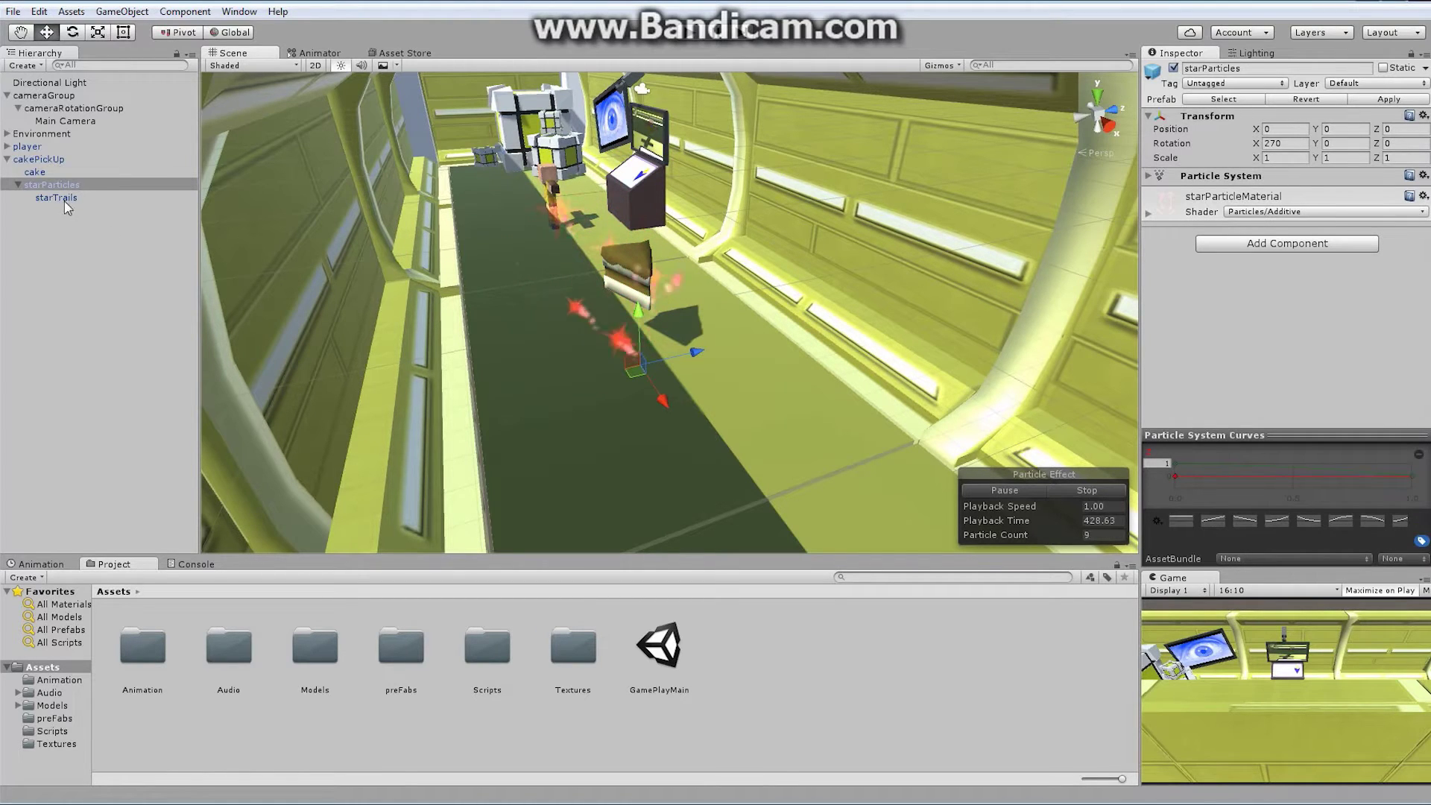
Duplicate starParticles and move the copy out of cakePickUp to the Hierarchy root.
left_click(52, 184)
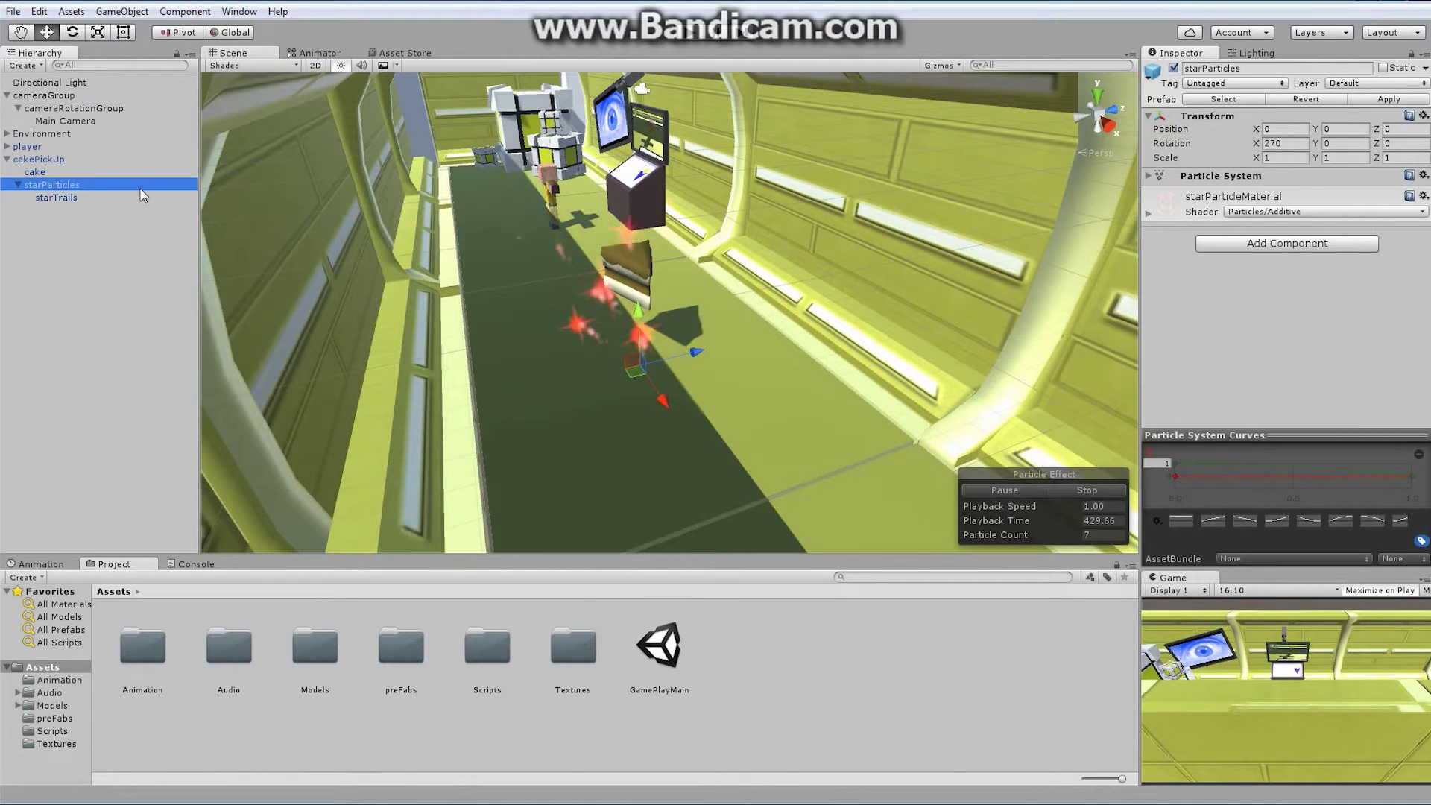
left_click(39, 11)
left_click(74, 131)
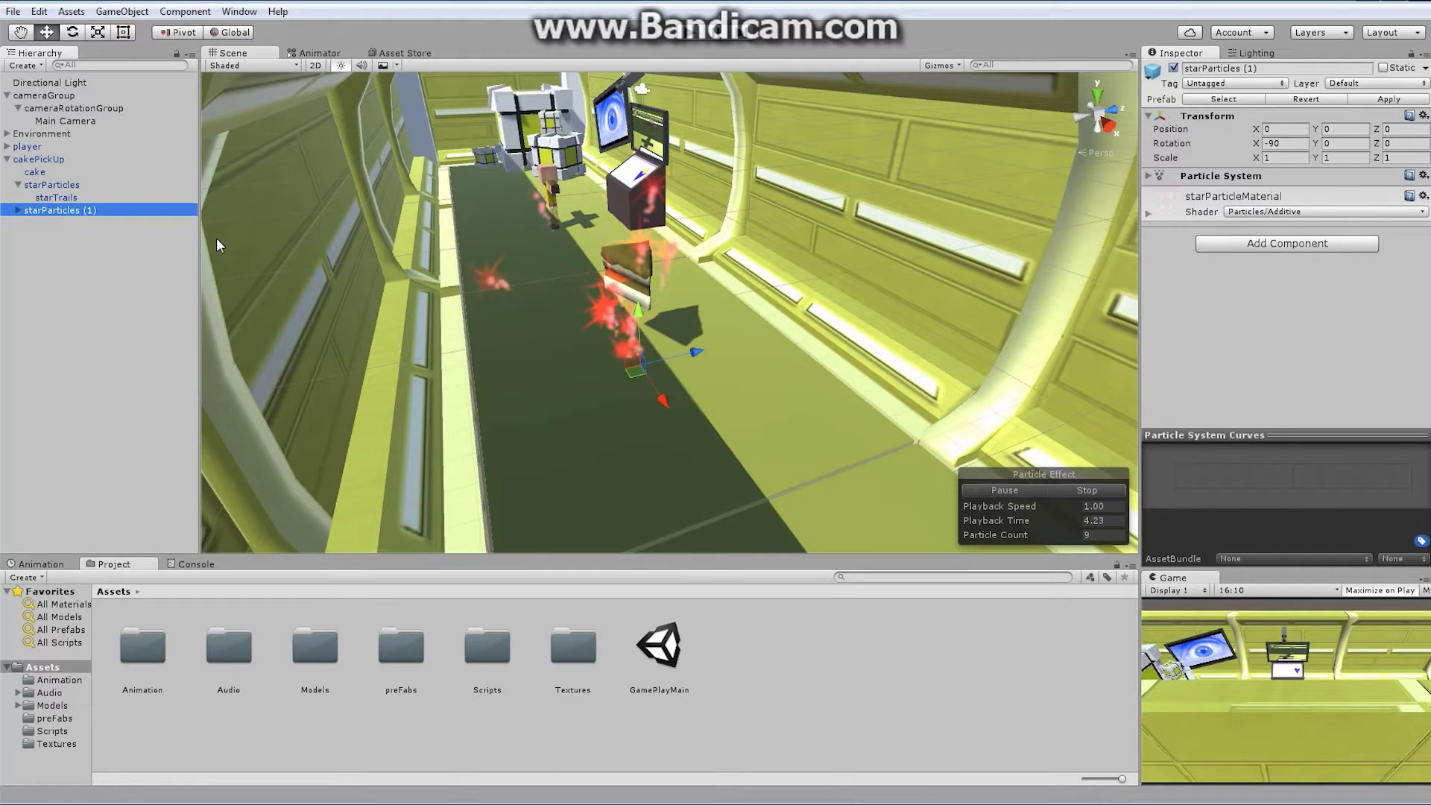
left_click(74, 240)
left_click(46, 212)
left_click_drag(46, 212, 57, 272)
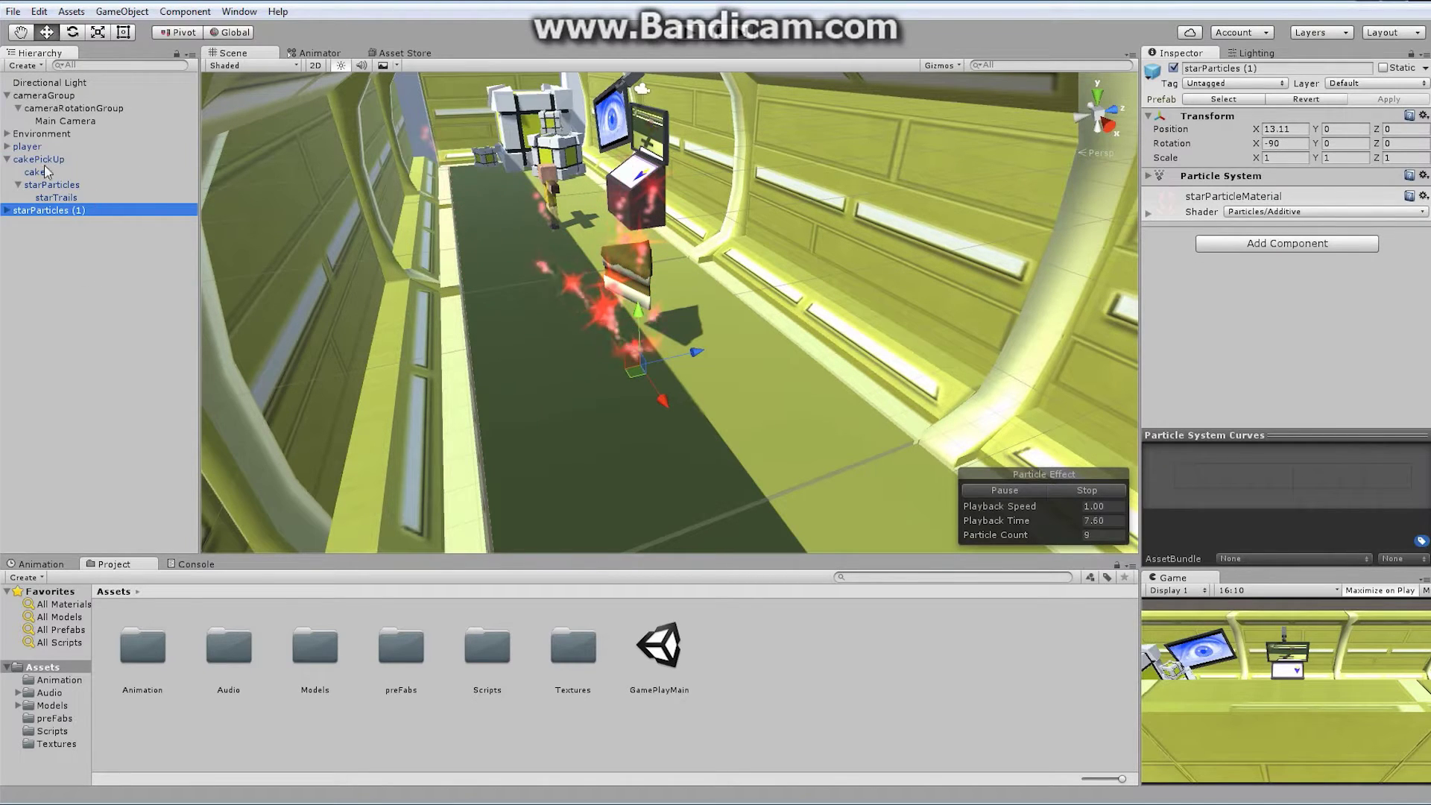
left_click(6, 160)
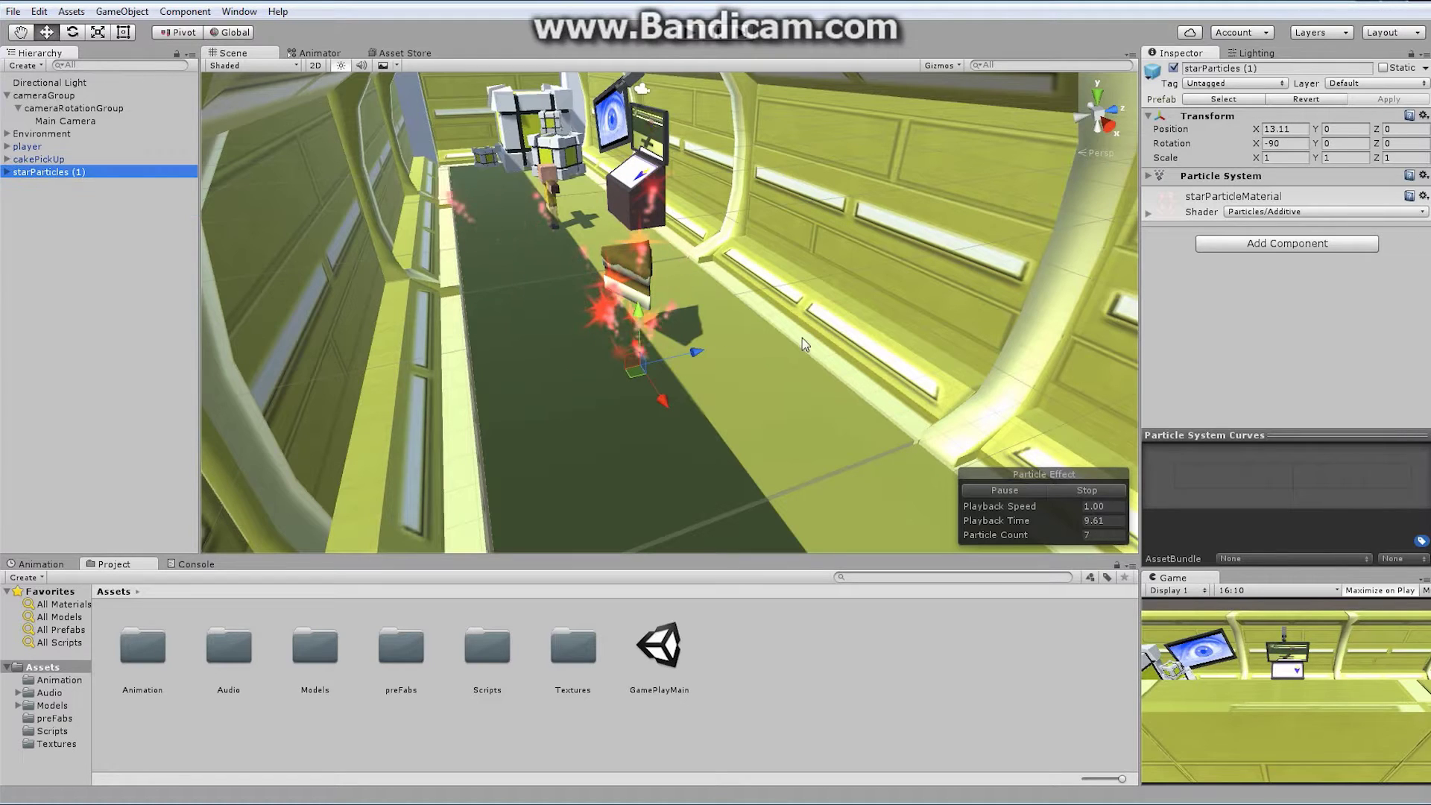
Slide the copy along the corridor away from the cake and rename it starExplosion.
left_click_drag(664, 400, 734, 337)
left_click(6, 171)
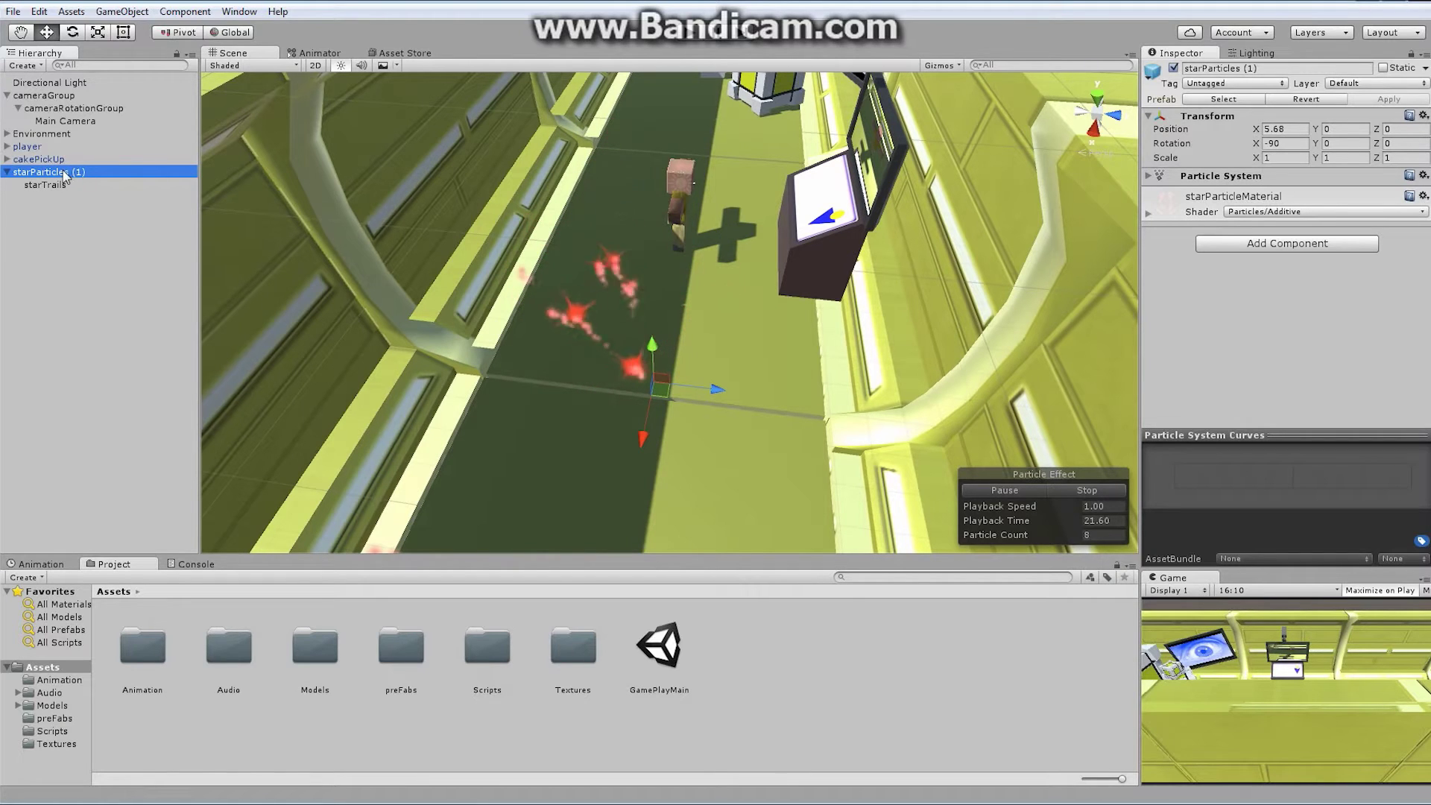
left_click(1278, 68)
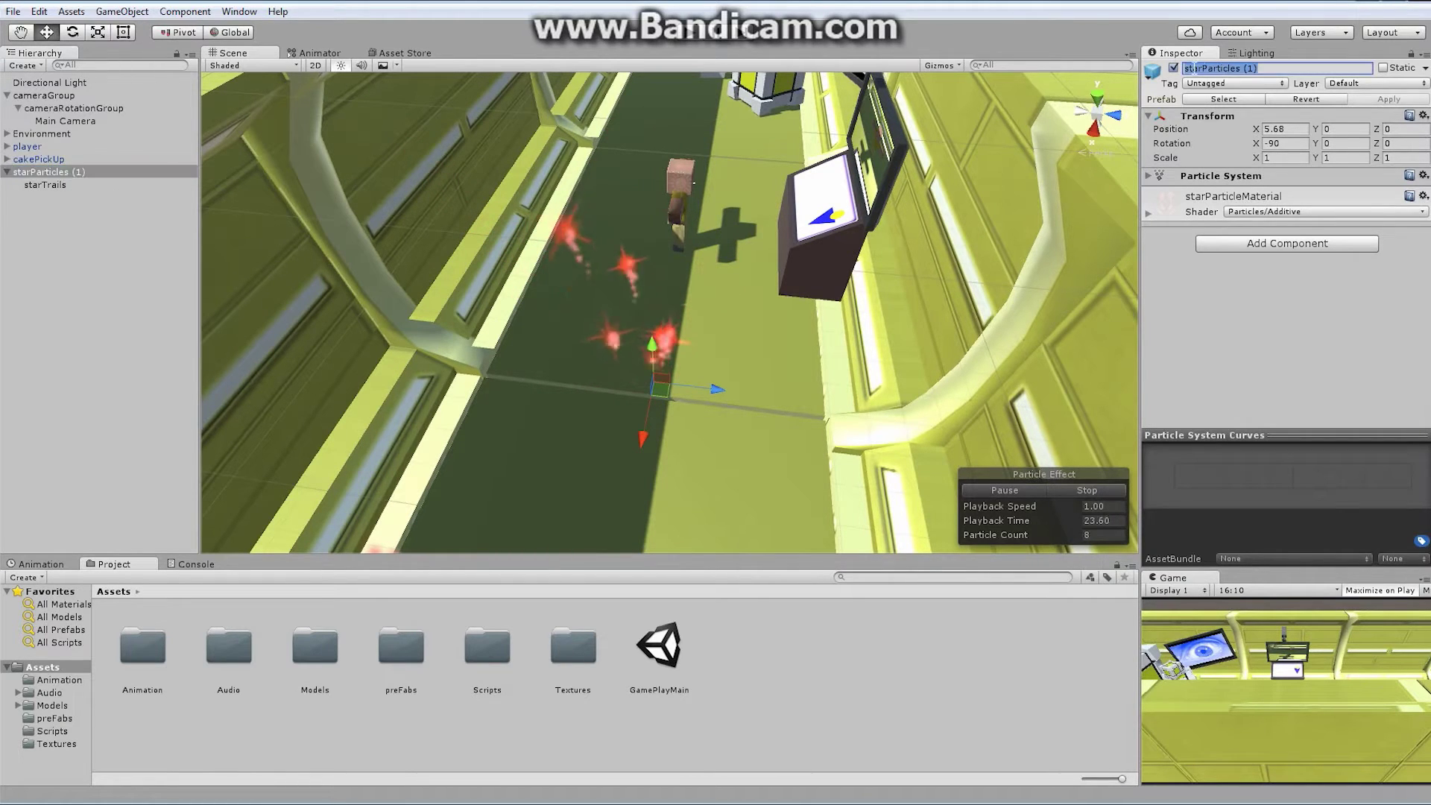
type("starE")
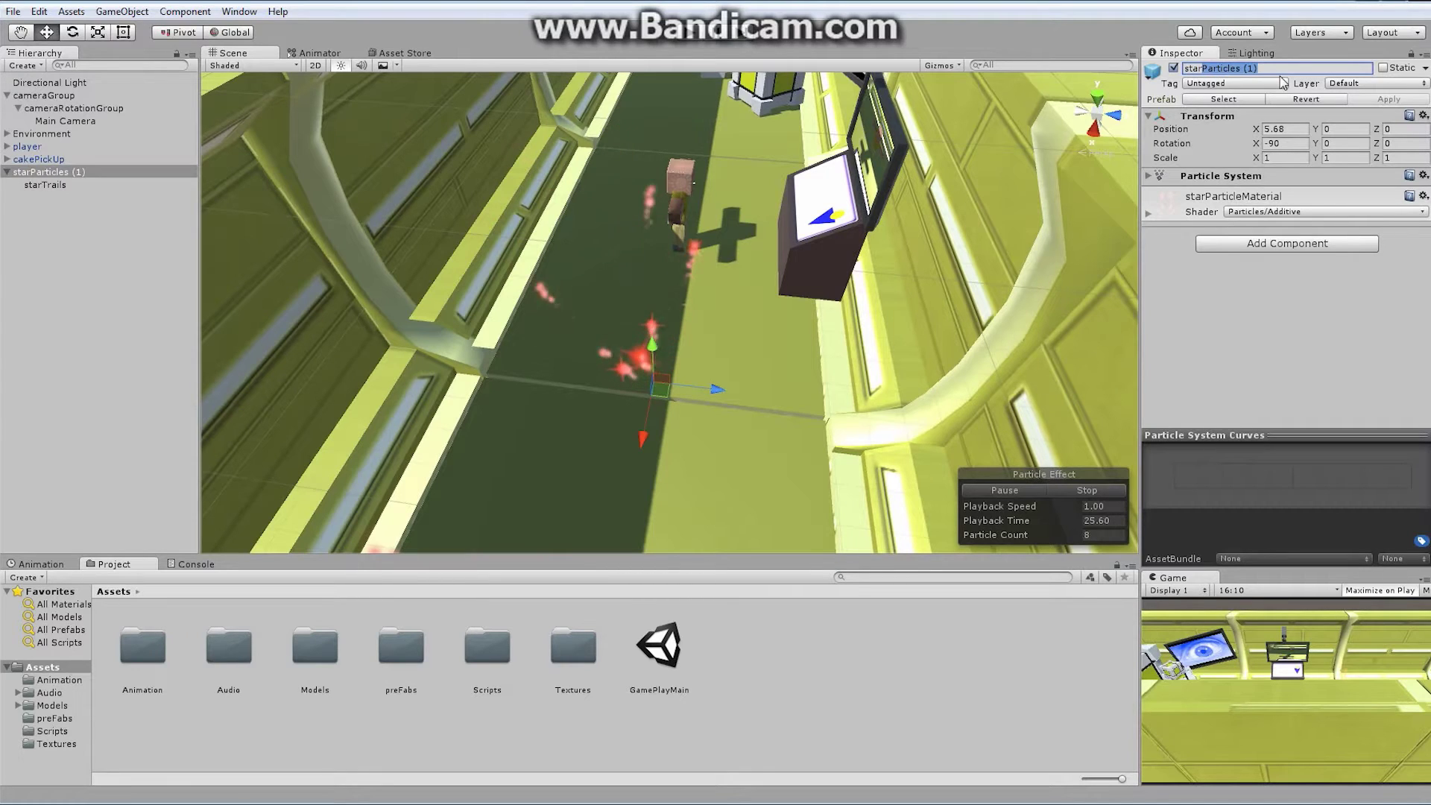
type("xpl")
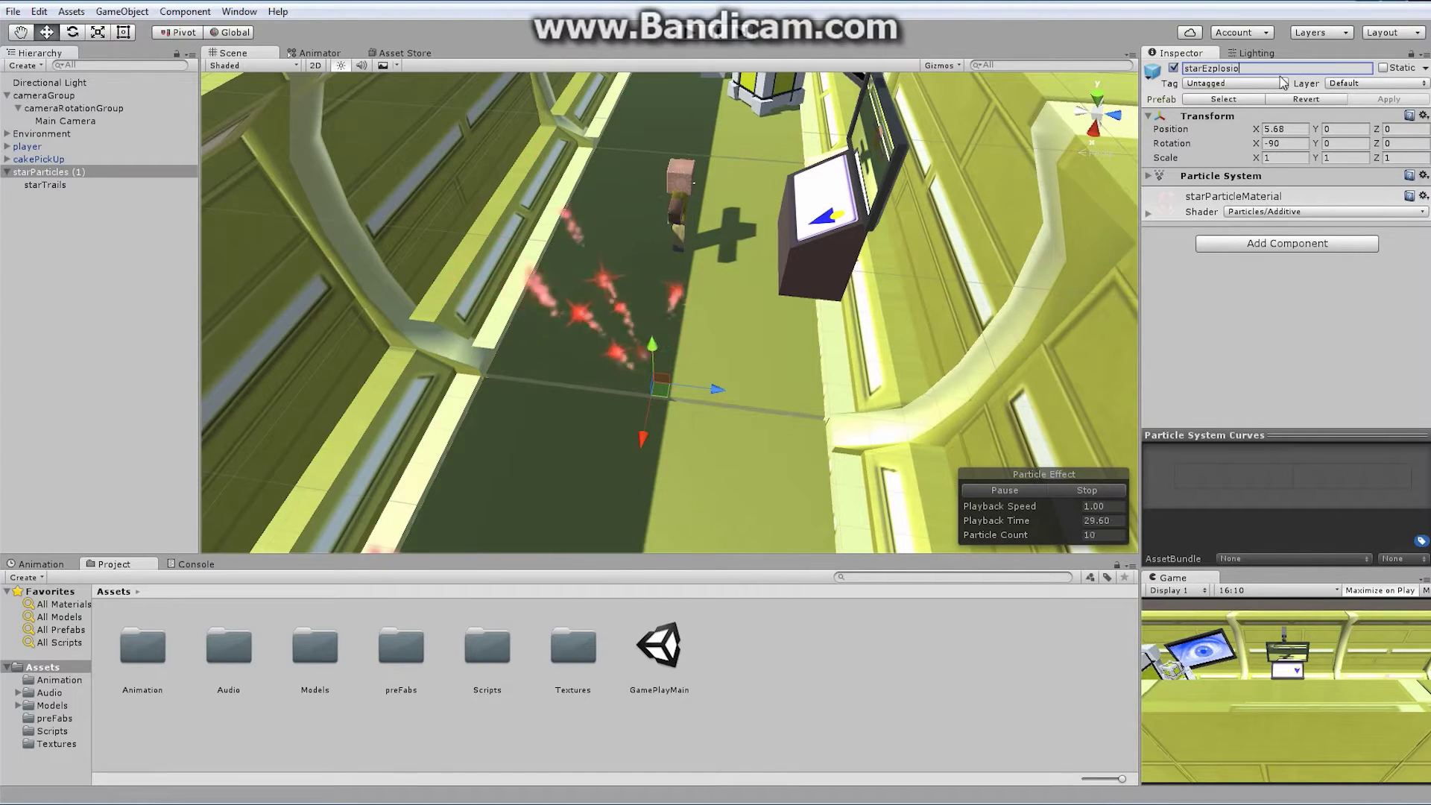
type("osion")
key("Return")
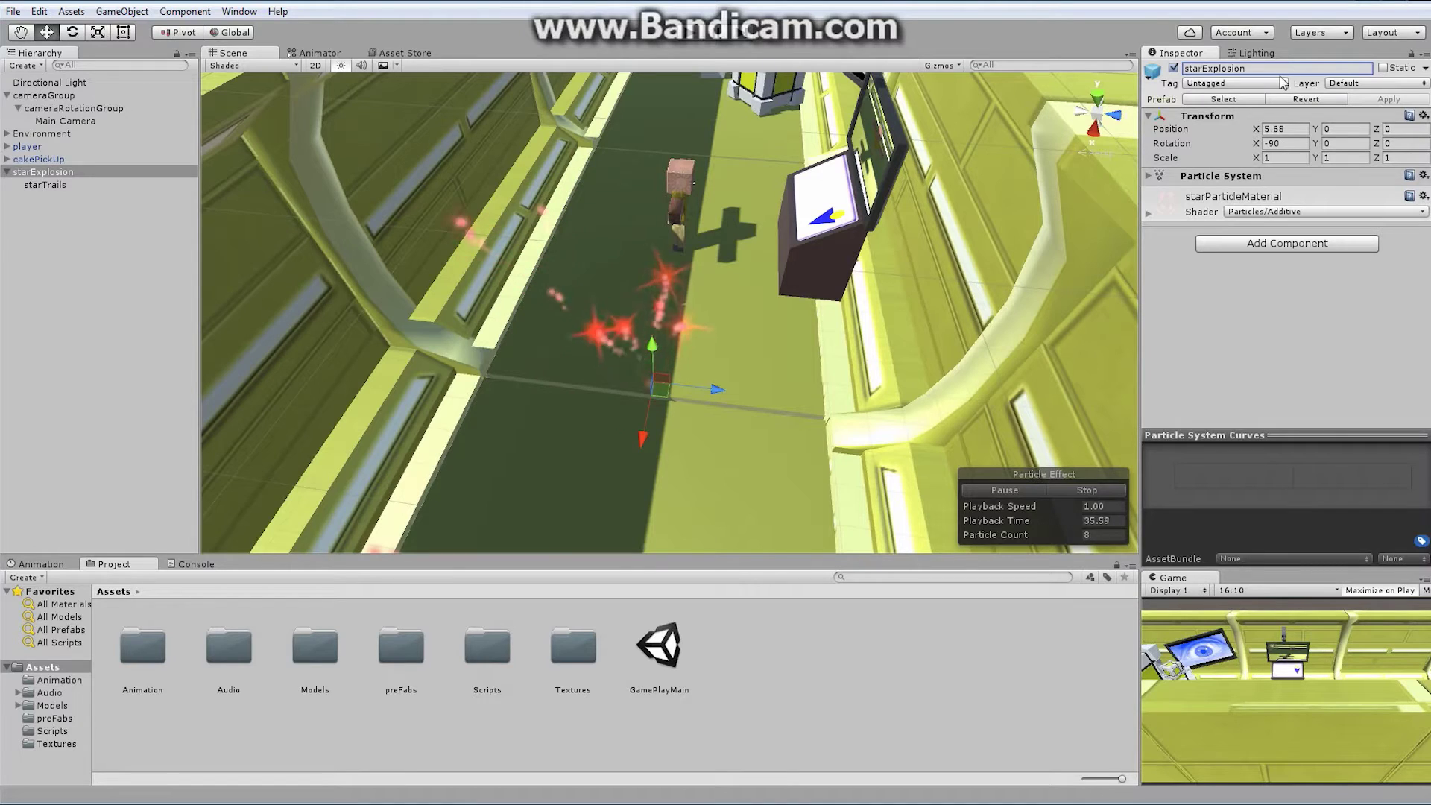
Turn off Prewarm and Looping, set Emission Rate to 0, and add a 20–30 burst at time 0.
left_click(1149, 176)
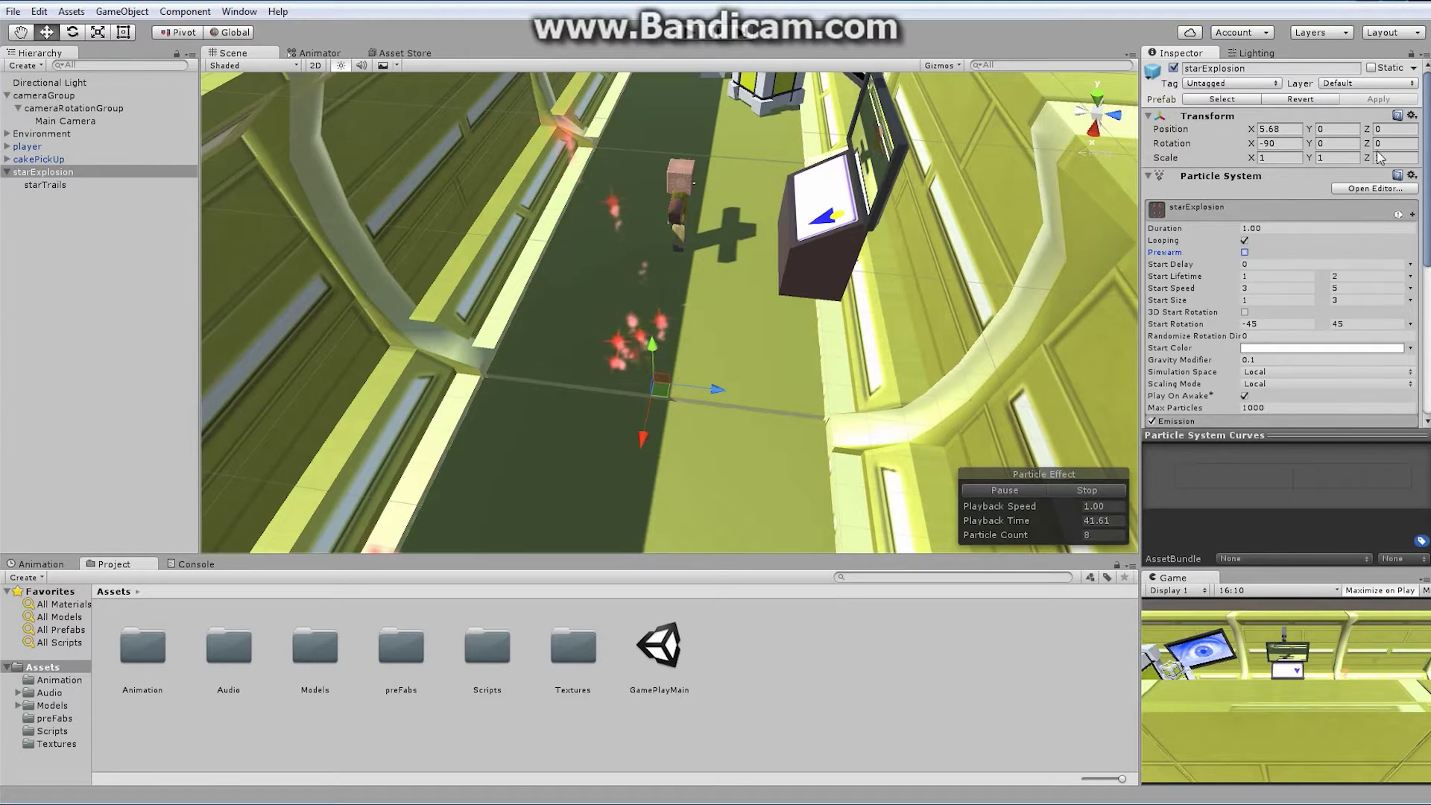
left_click_drag(1427, 95, 1424, 182)
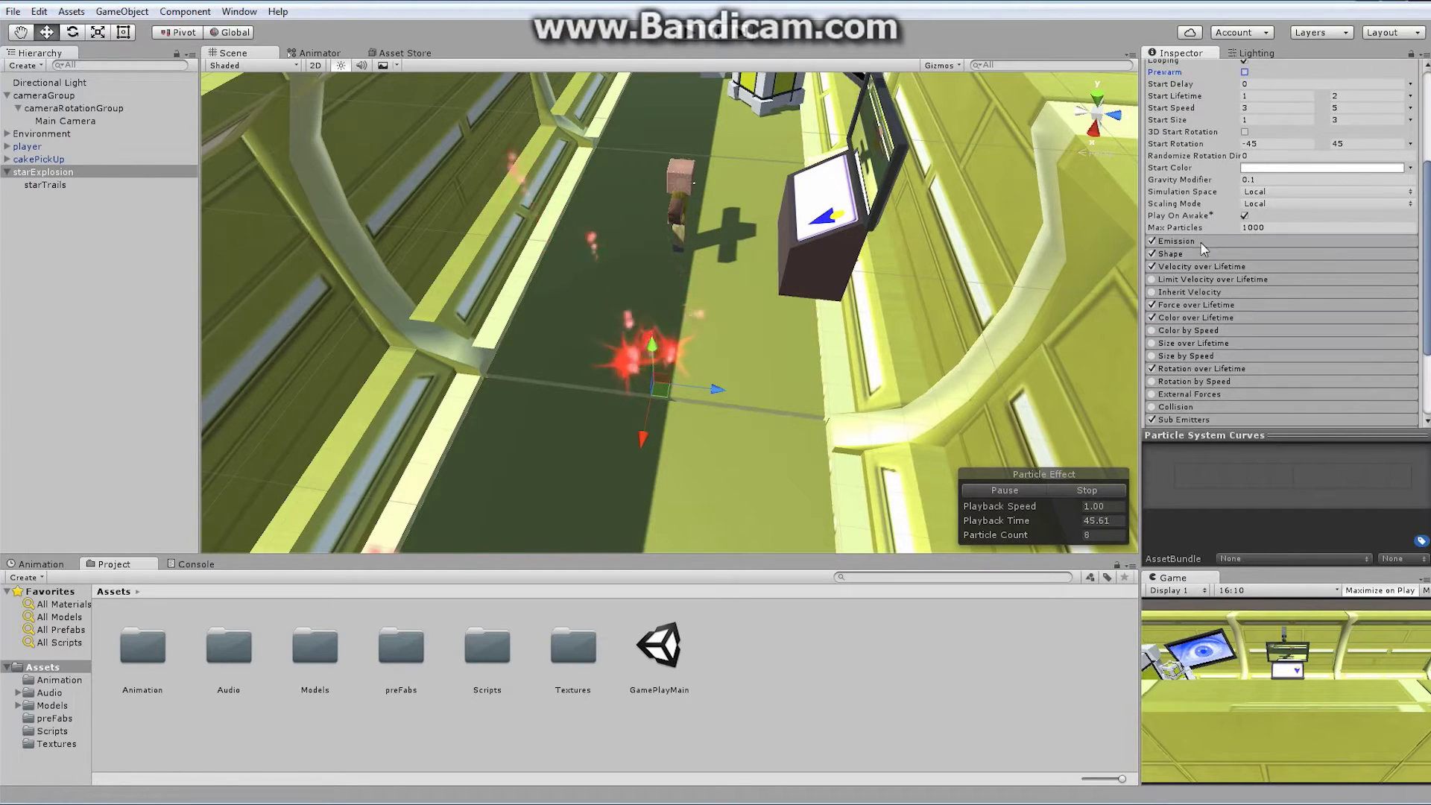
left_click(1178, 242)
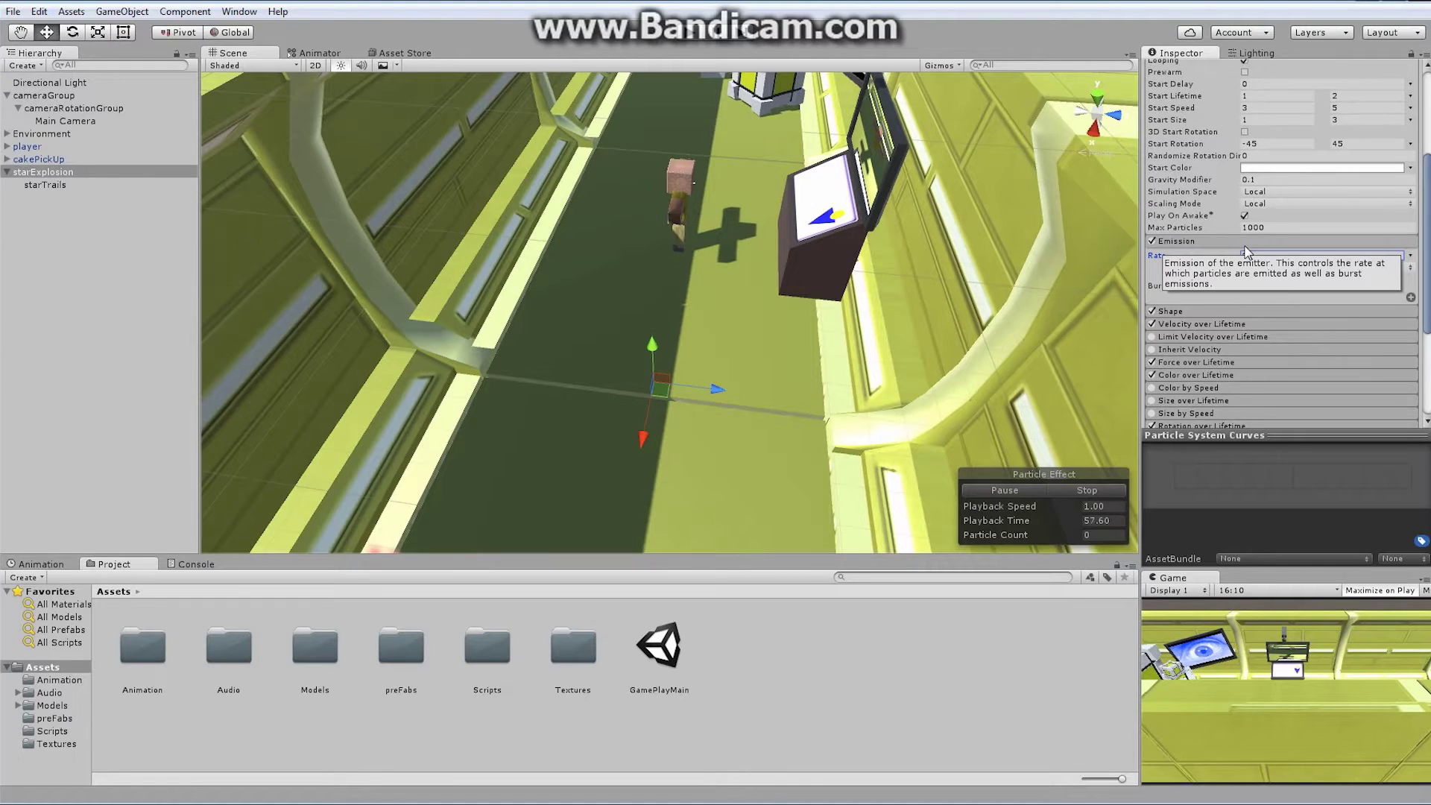
left_click(1411, 298)
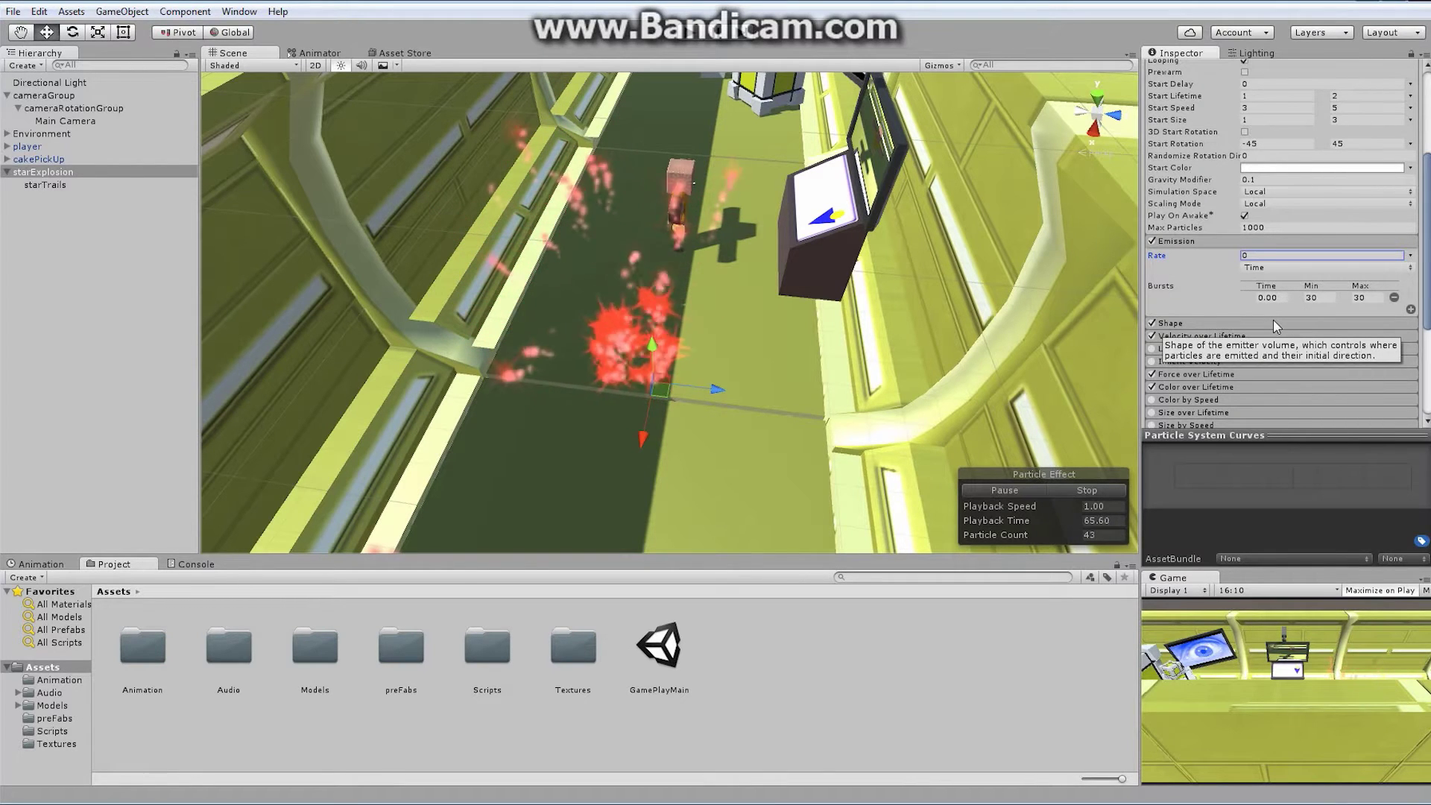
left_click(1321, 298)
type("20")
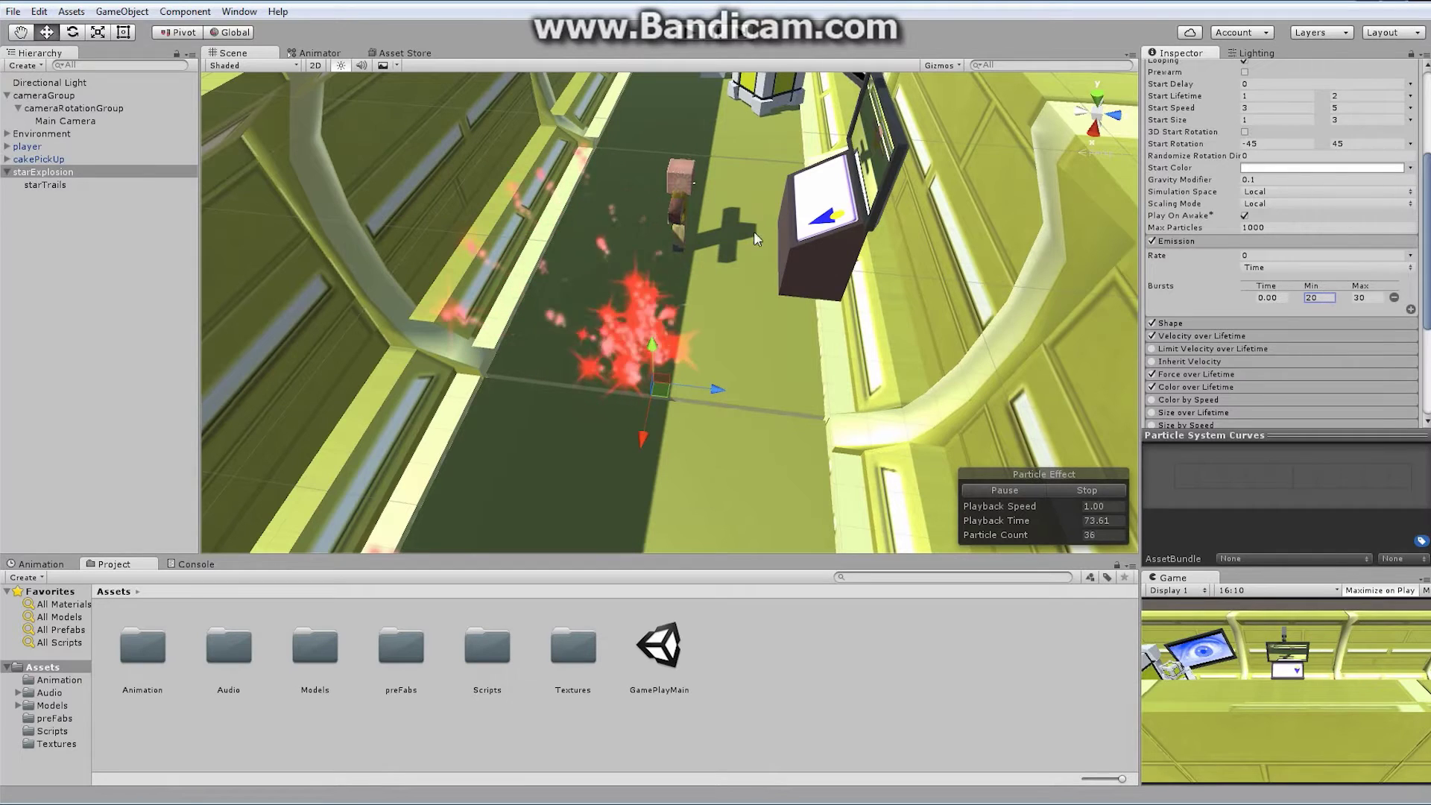
left_click_drag(717, 260, 687, 231, "alt")
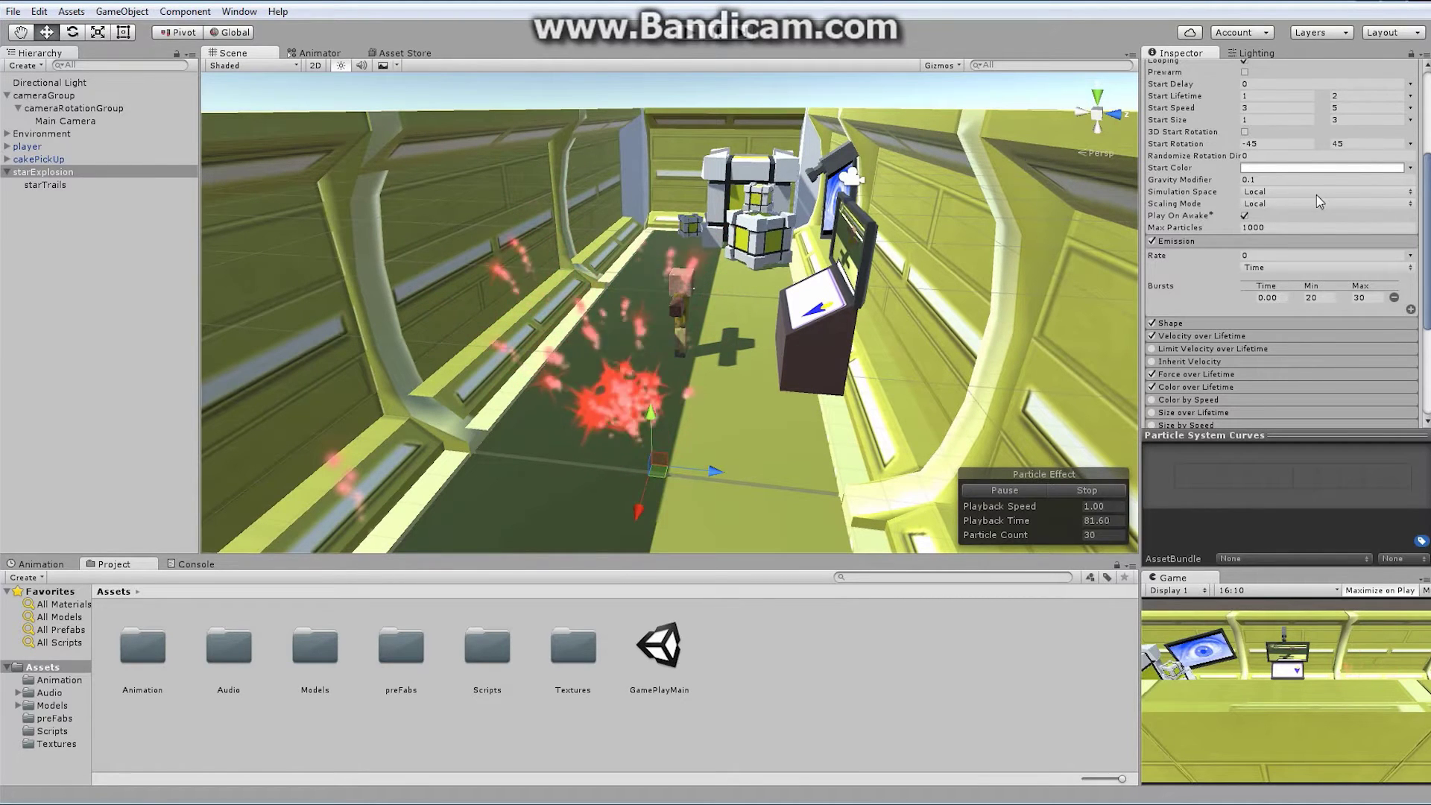
scroll(1426, 171, "up", 3)
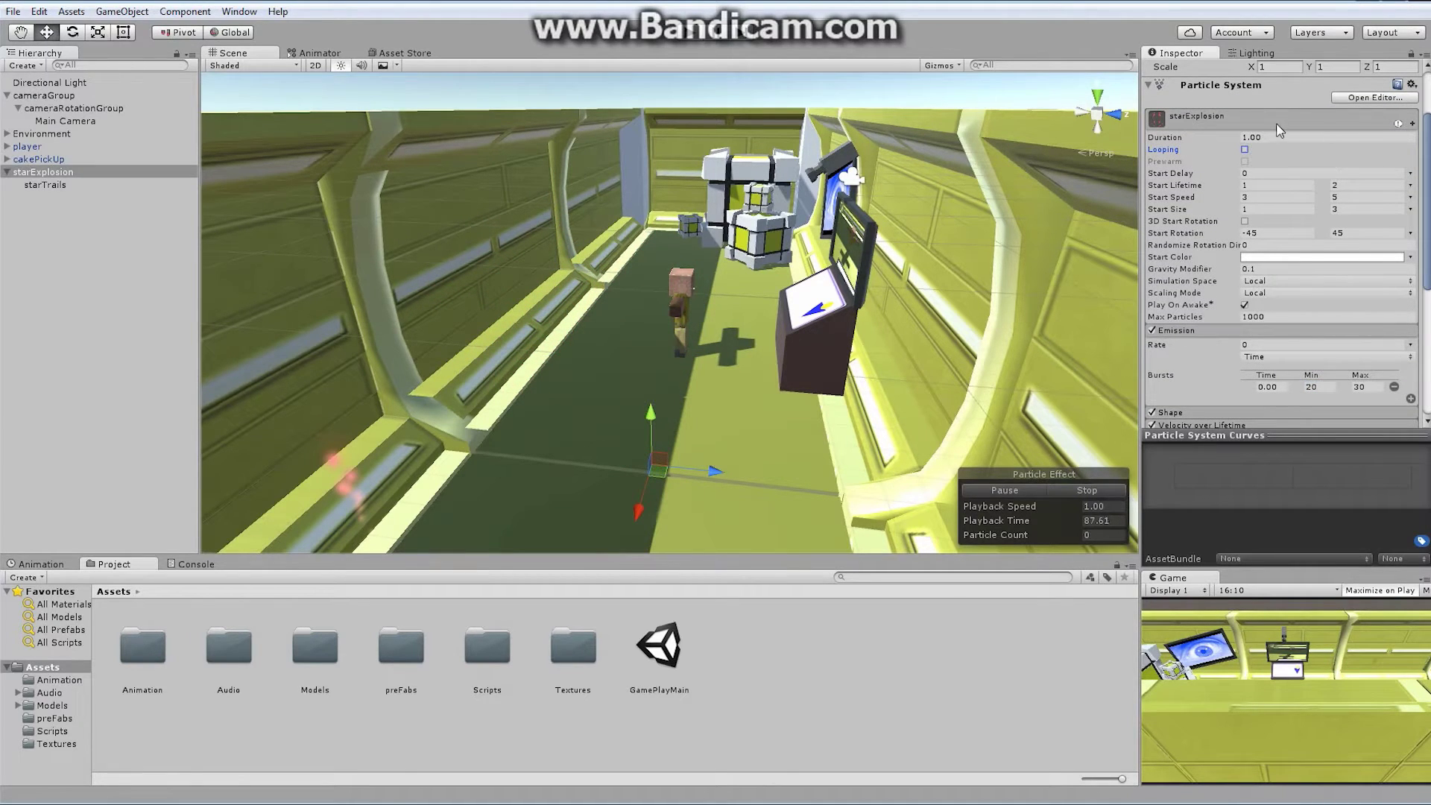
Add an Audio Source component to starExplosion from the Audio components list.
left_click(1148, 85)
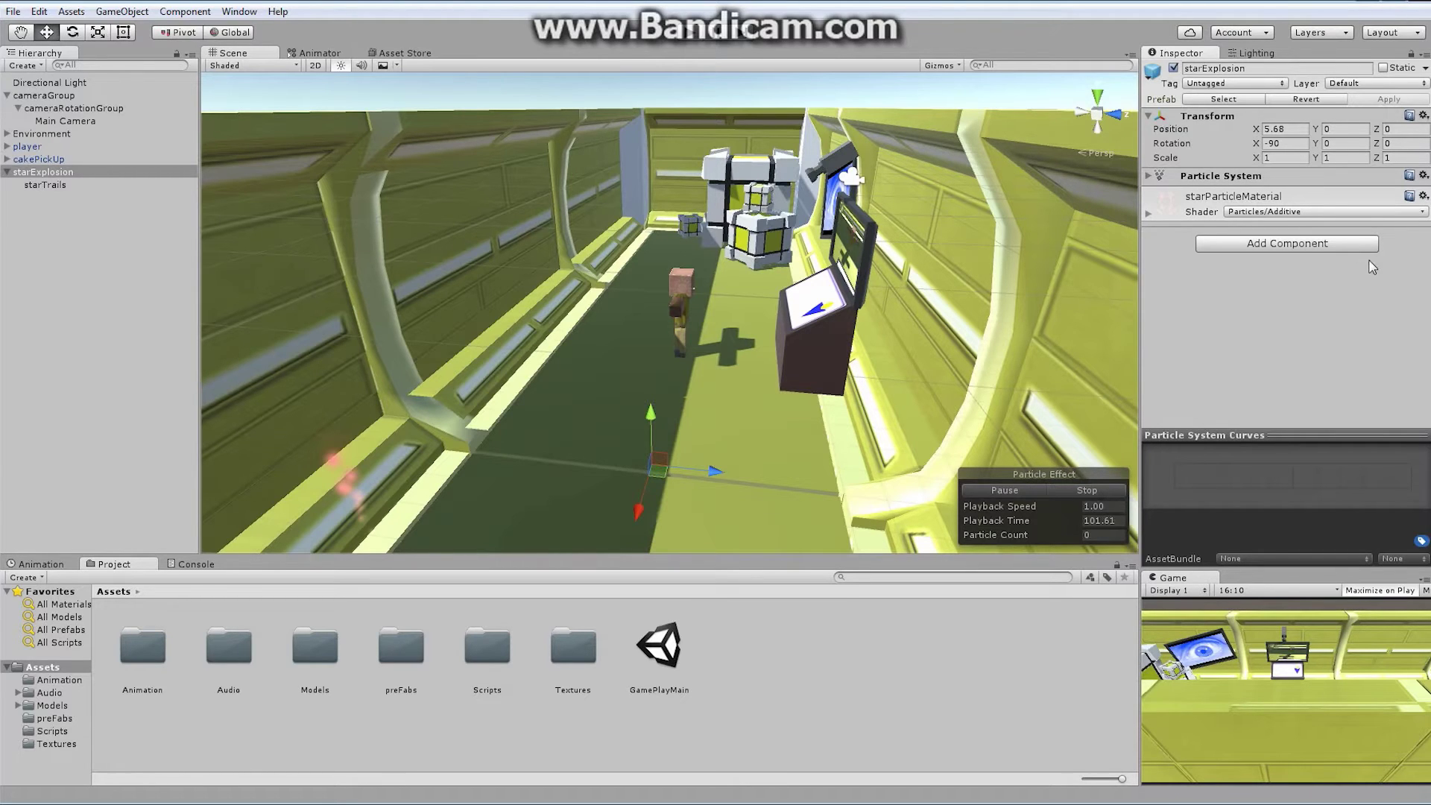
left_click(1296, 244)
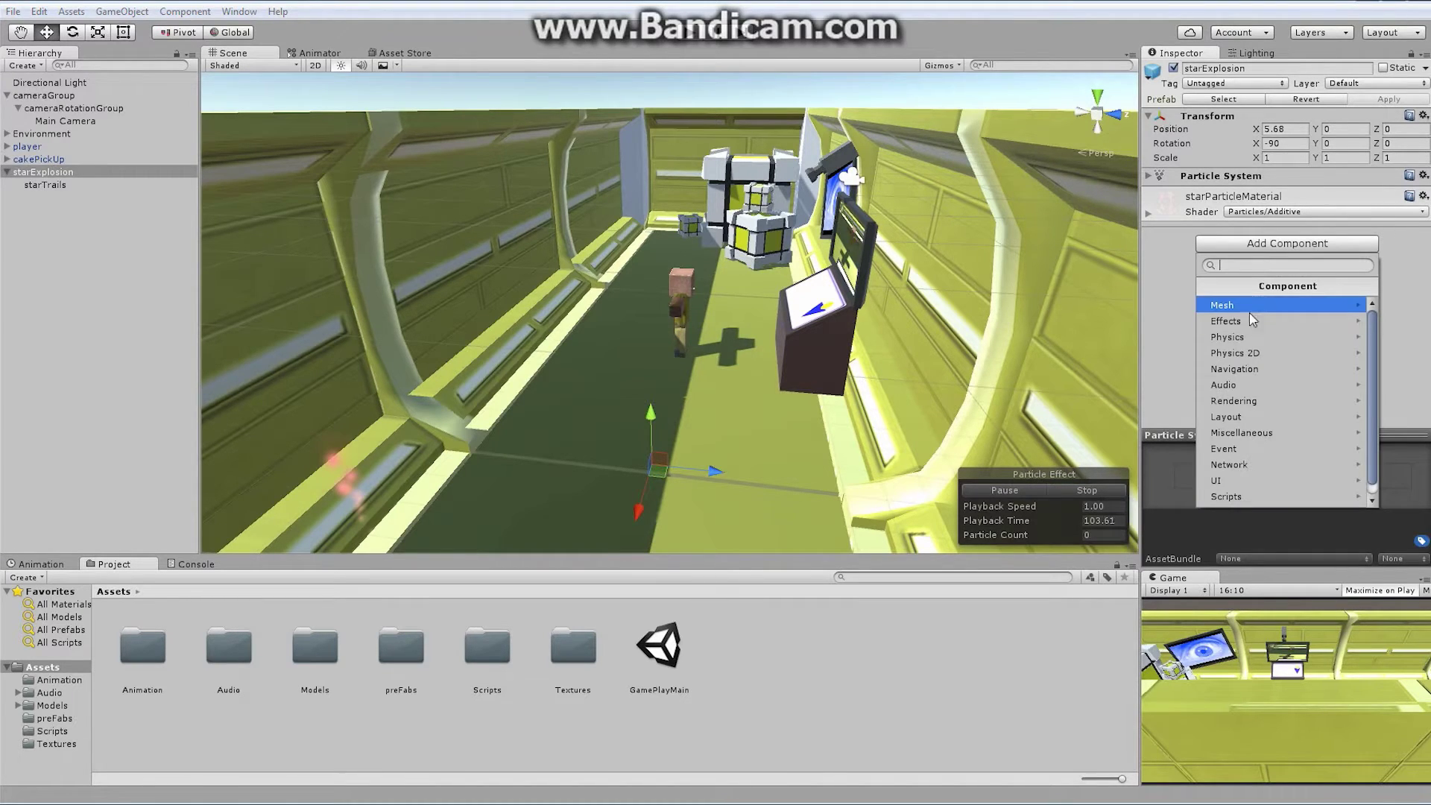
left_click(1252, 385)
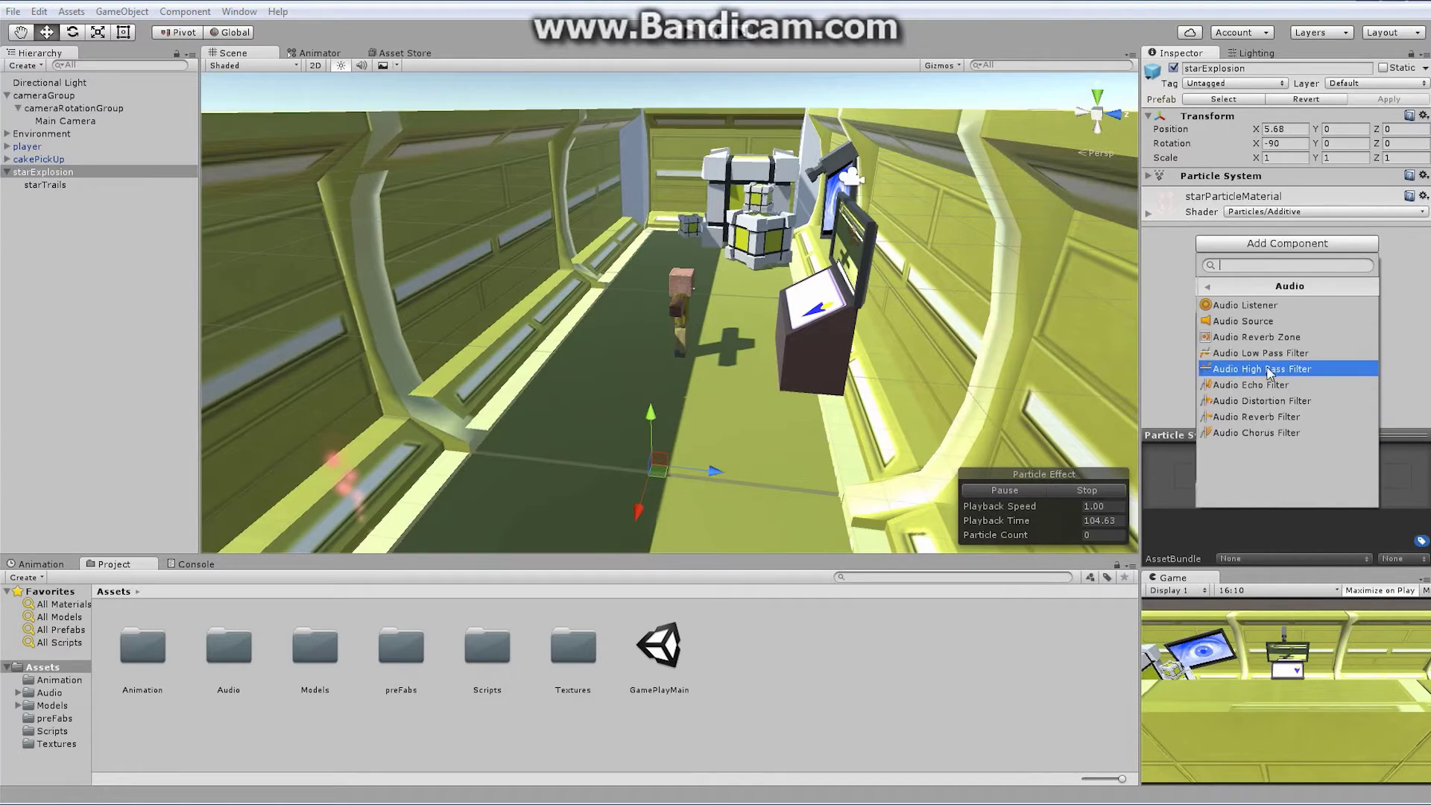
left_click(1257, 321)
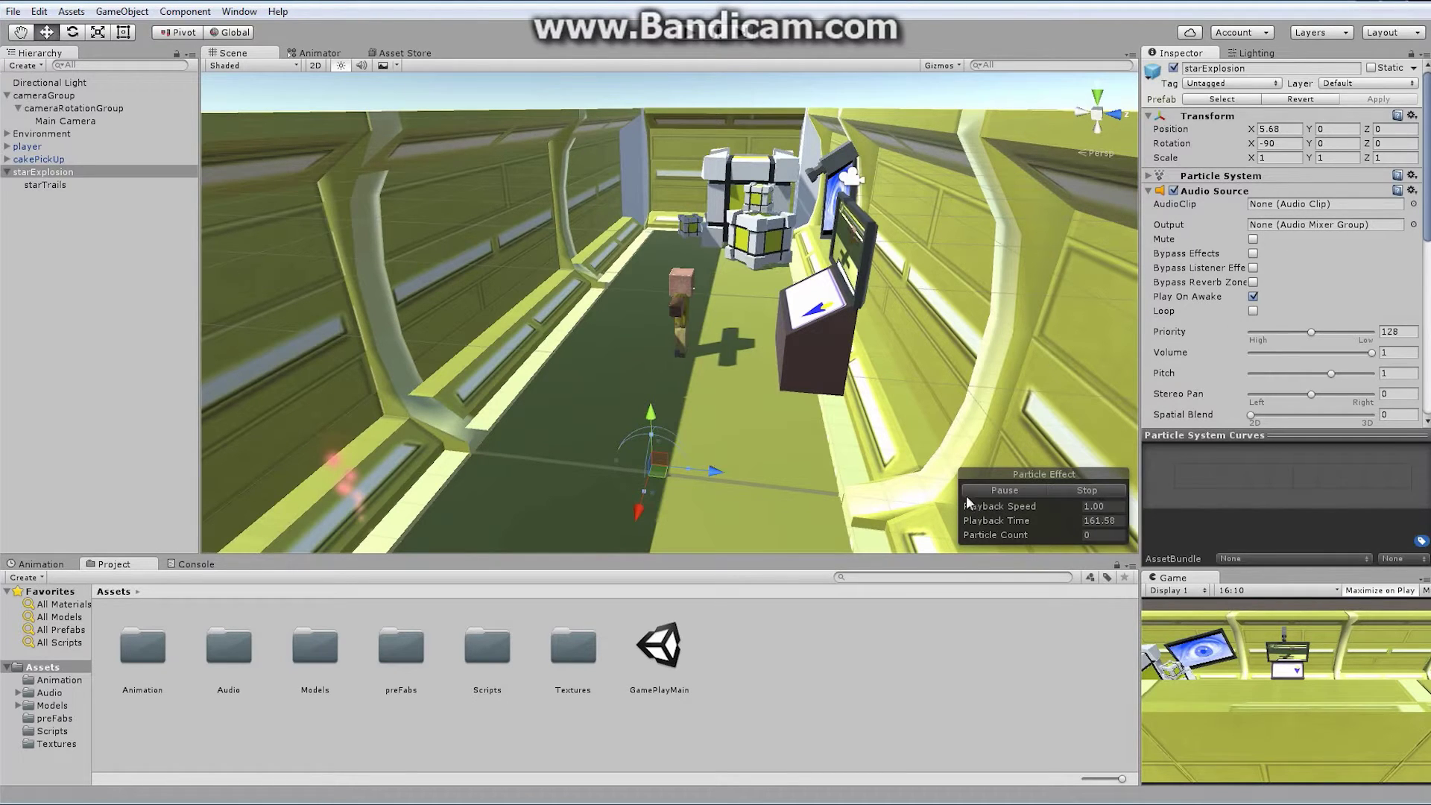
Assign cakePickupSound as starExplosion's audio clip and test it in play mode.
left_click(229, 650)
double_click(230, 651)
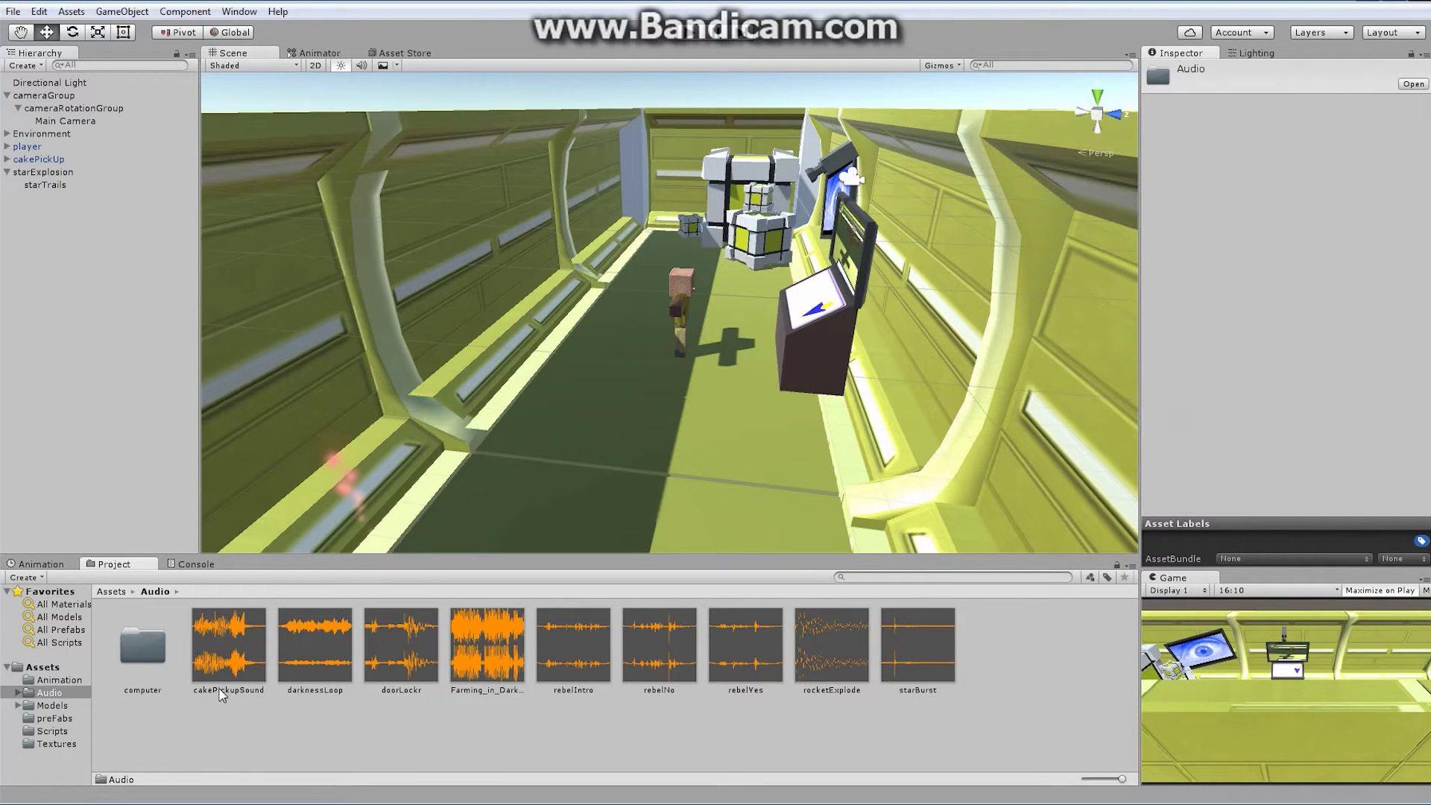
left_click(44, 172)
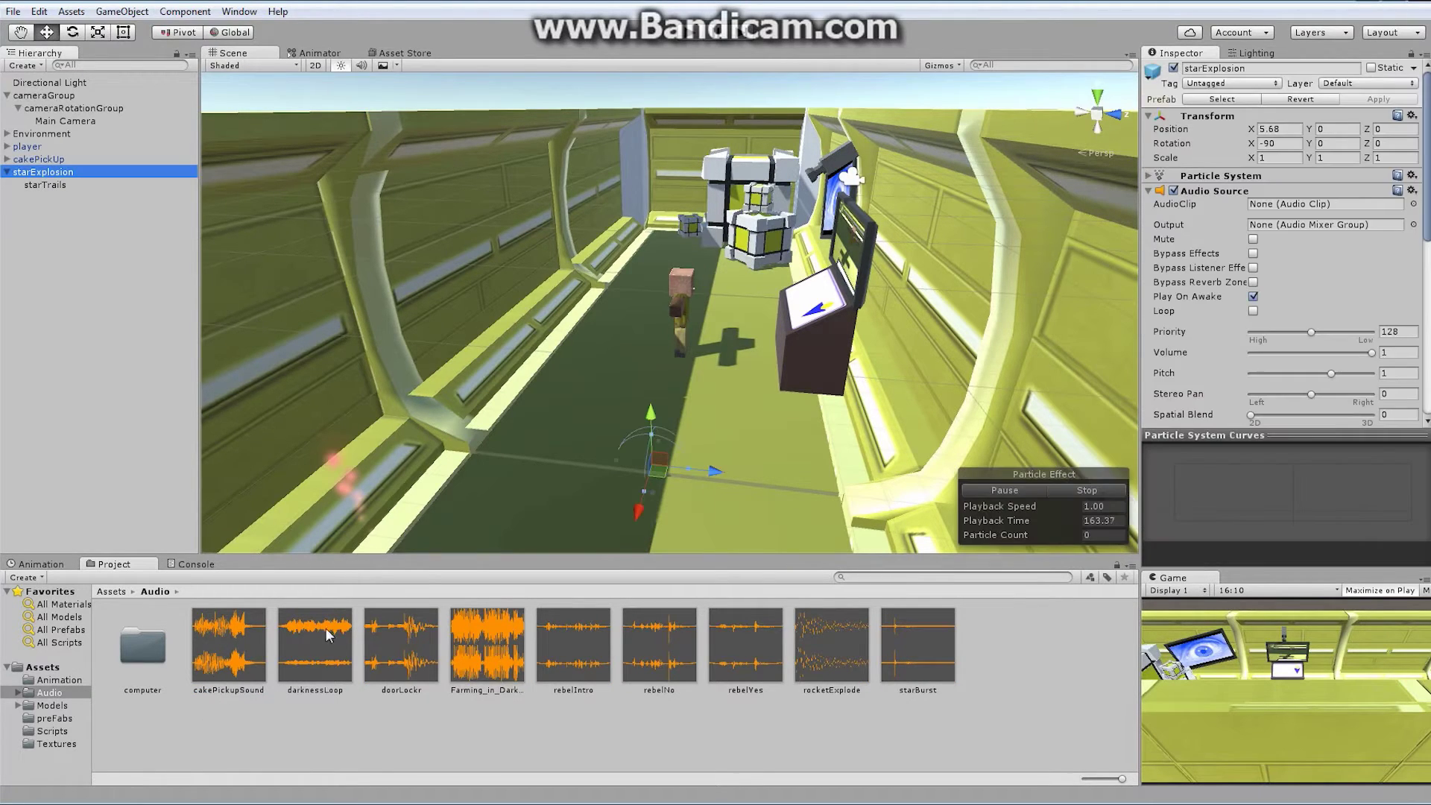
left_click_drag(222, 666, 1285, 199)
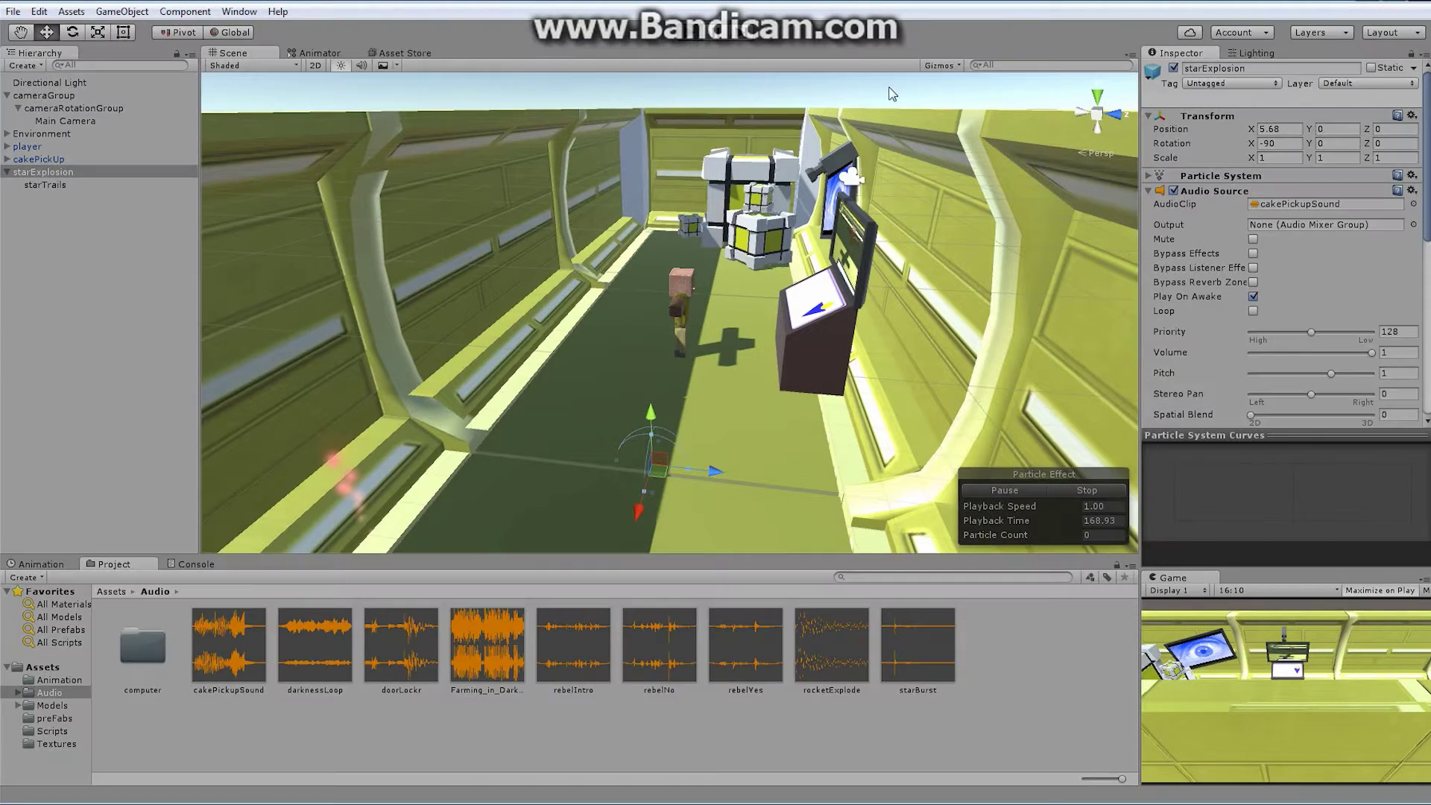
key("ctrl+p")
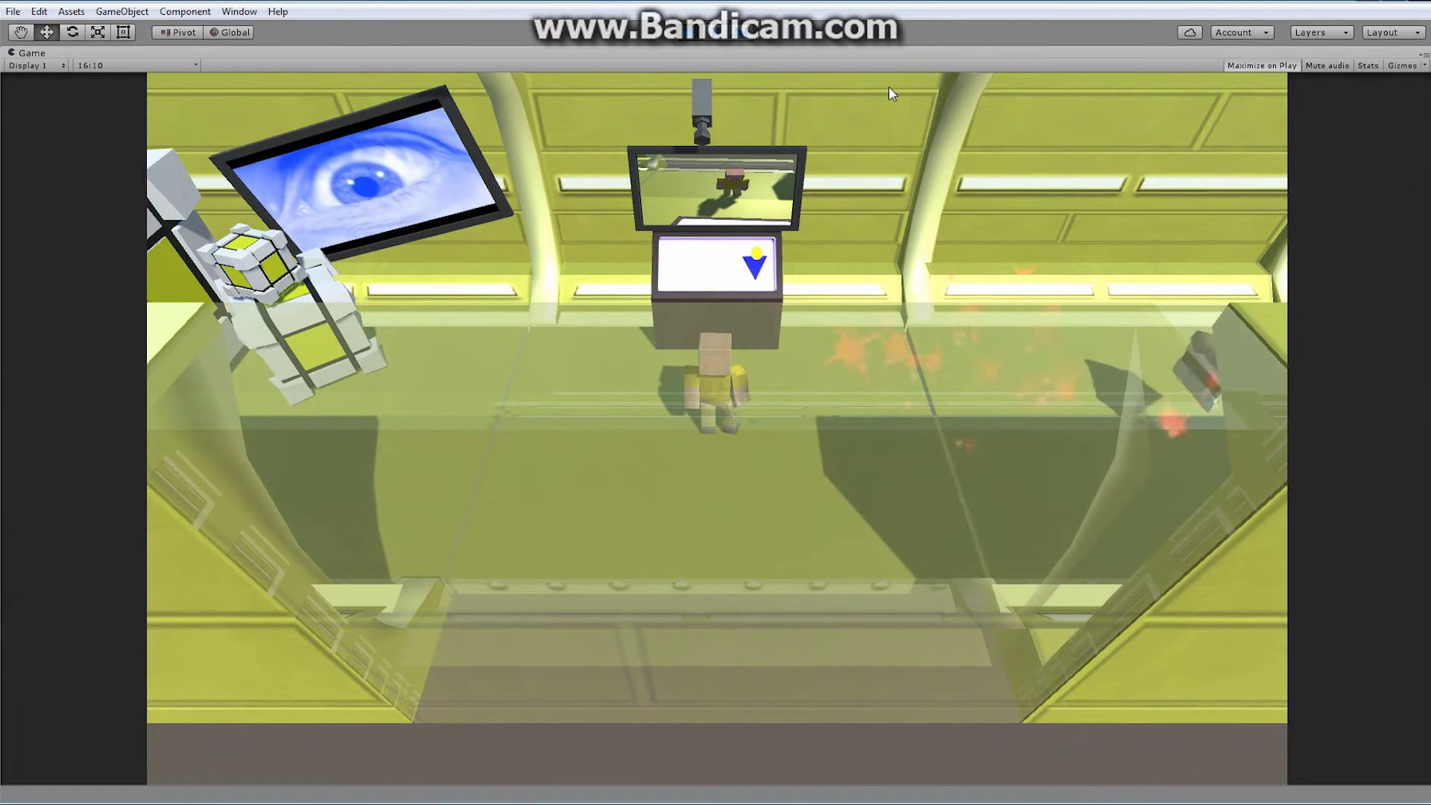
key("ctrl+p")
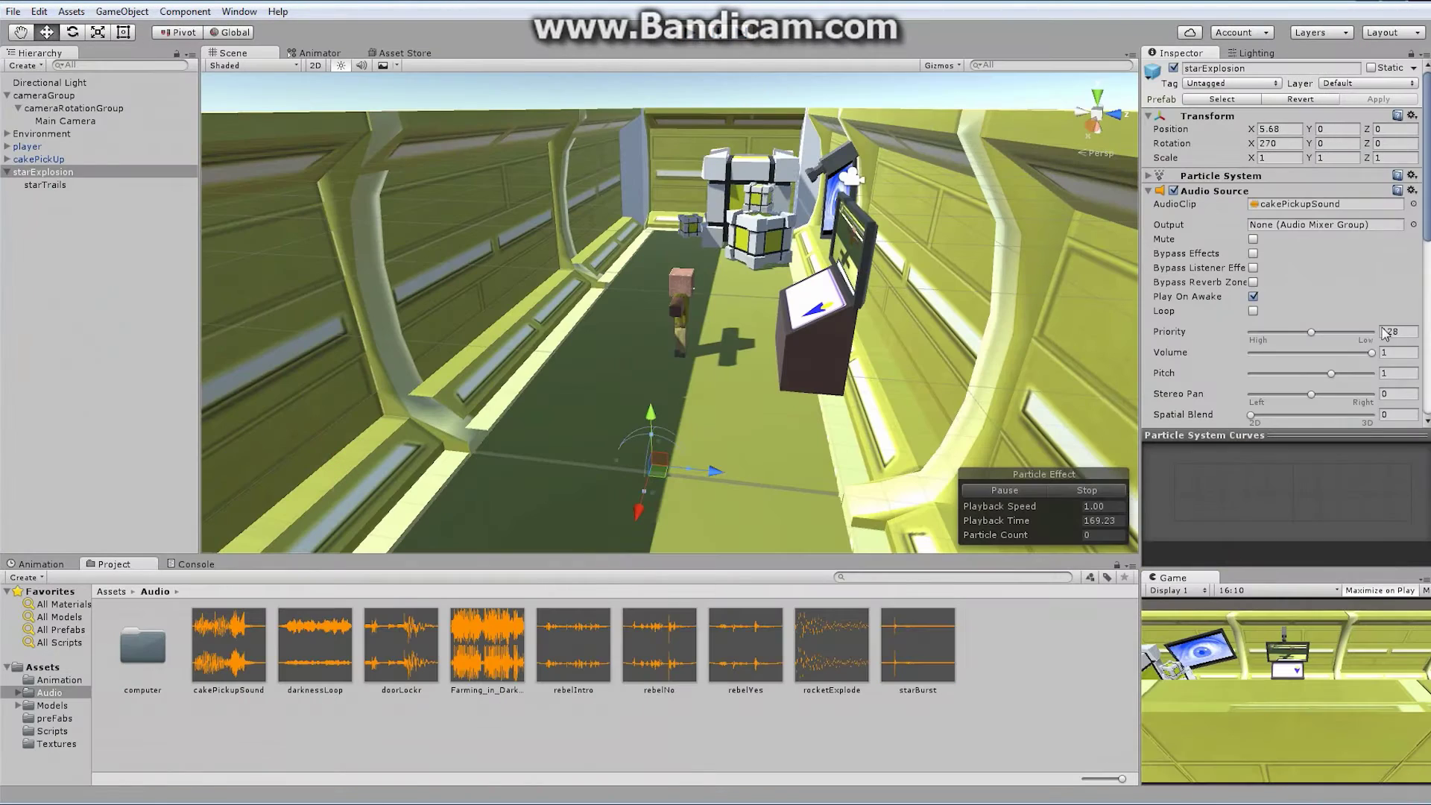
Lower the Audio Source volume to 0.2 and test the sound in play mode.
left_click_drag(1372, 352, 1289, 352)
left_click_drag(1405, 347, 1389, 351)
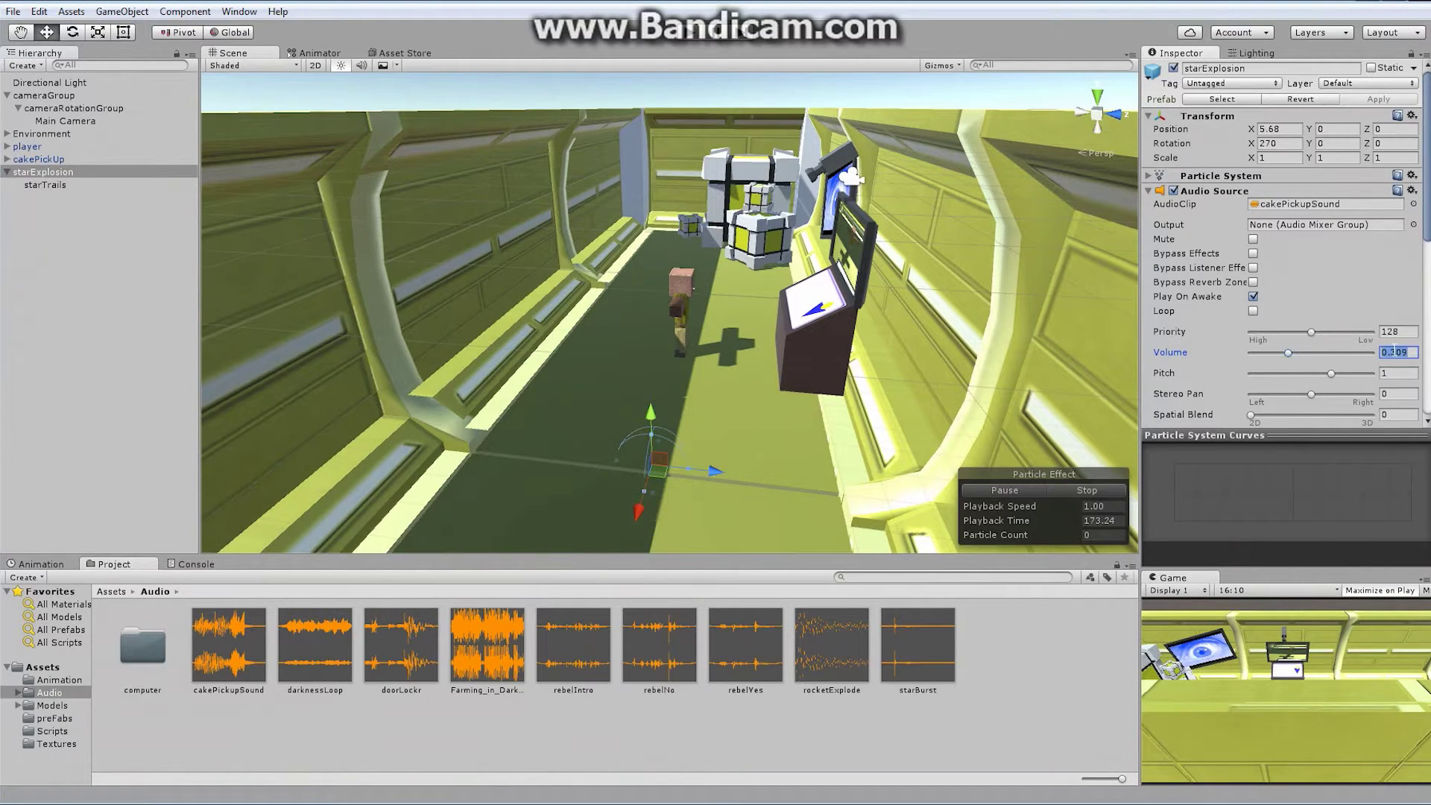
type("2")
left_click(693, 35)
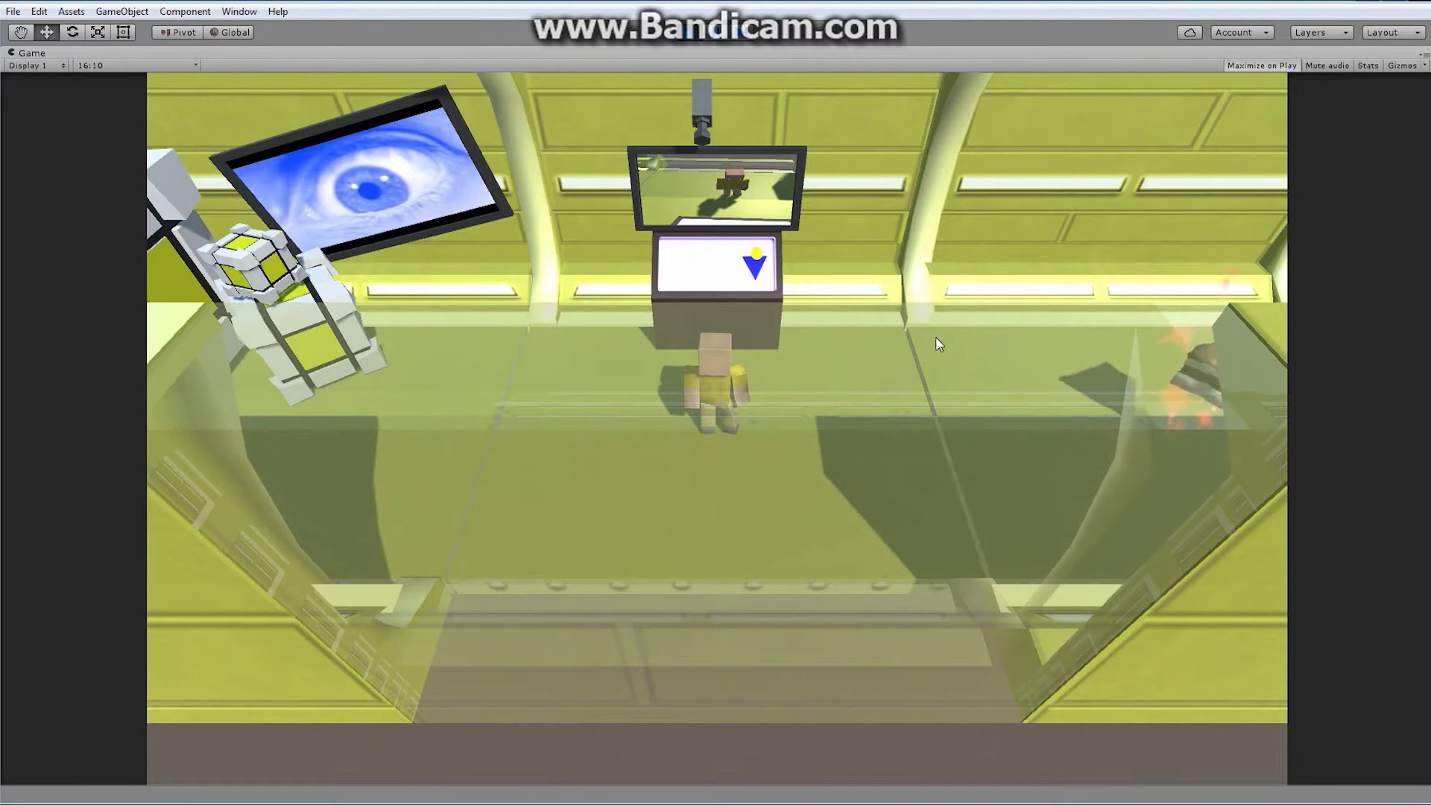
left_click(693, 35)
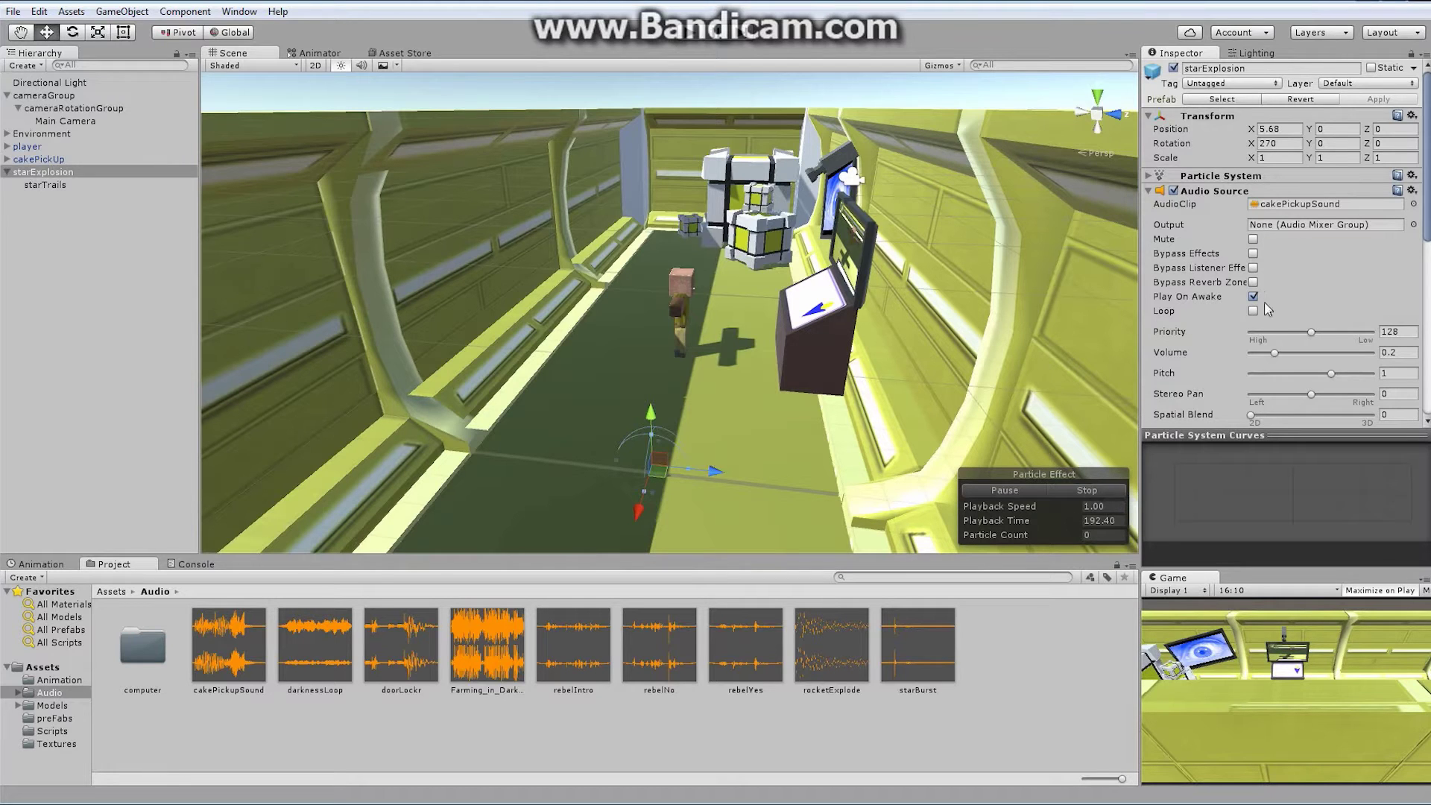
Drag starExplosion into the preFabs folder as a prefab, then delete it from the Hierarchy.
left_click(65, 719)
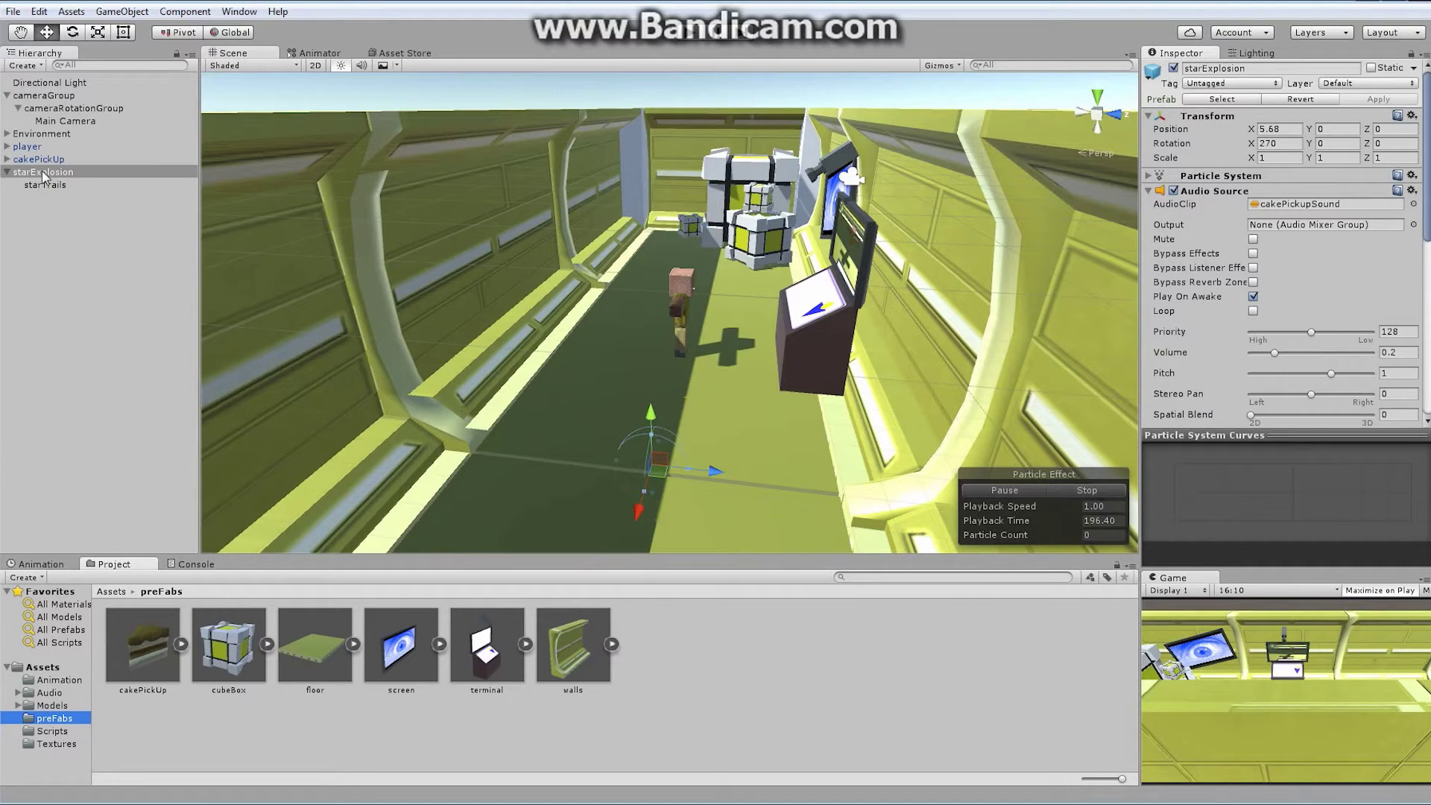
left_click_drag(43, 173, 701, 666)
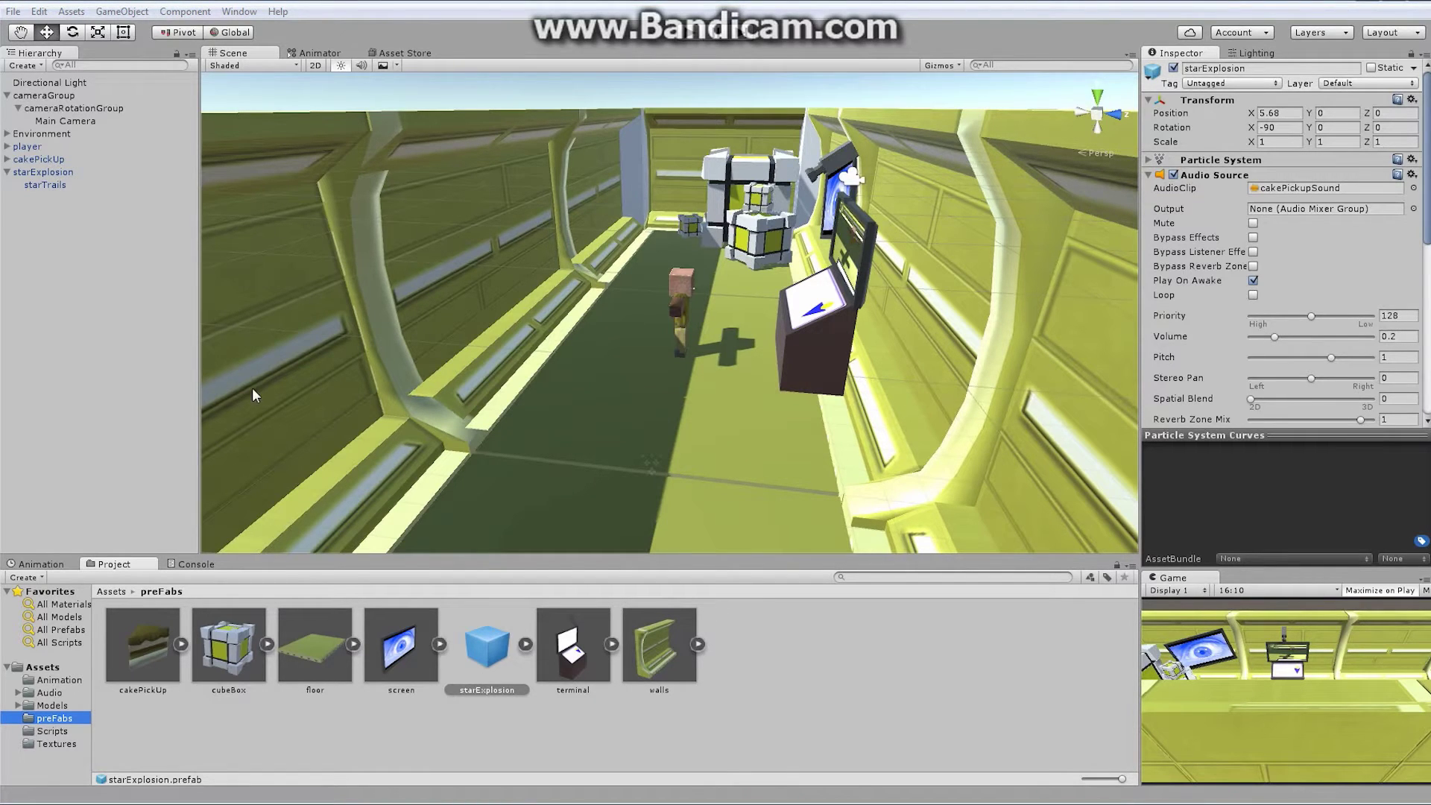
left_click(49, 171)
key("Delete")
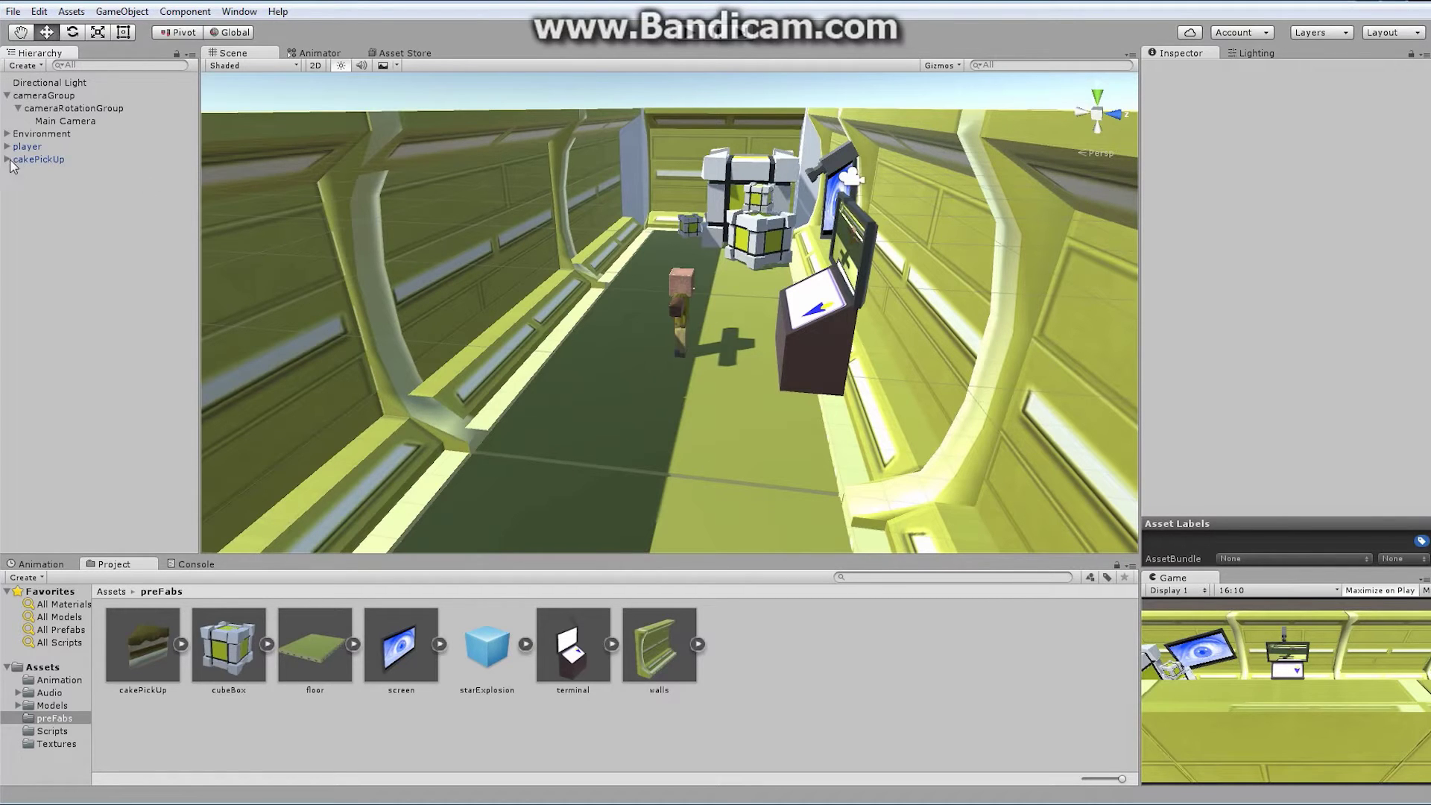
Select the cake under cakePickUp and locate its CakeController script from the Inspector.
left_click(7, 160)
left_click(44, 172)
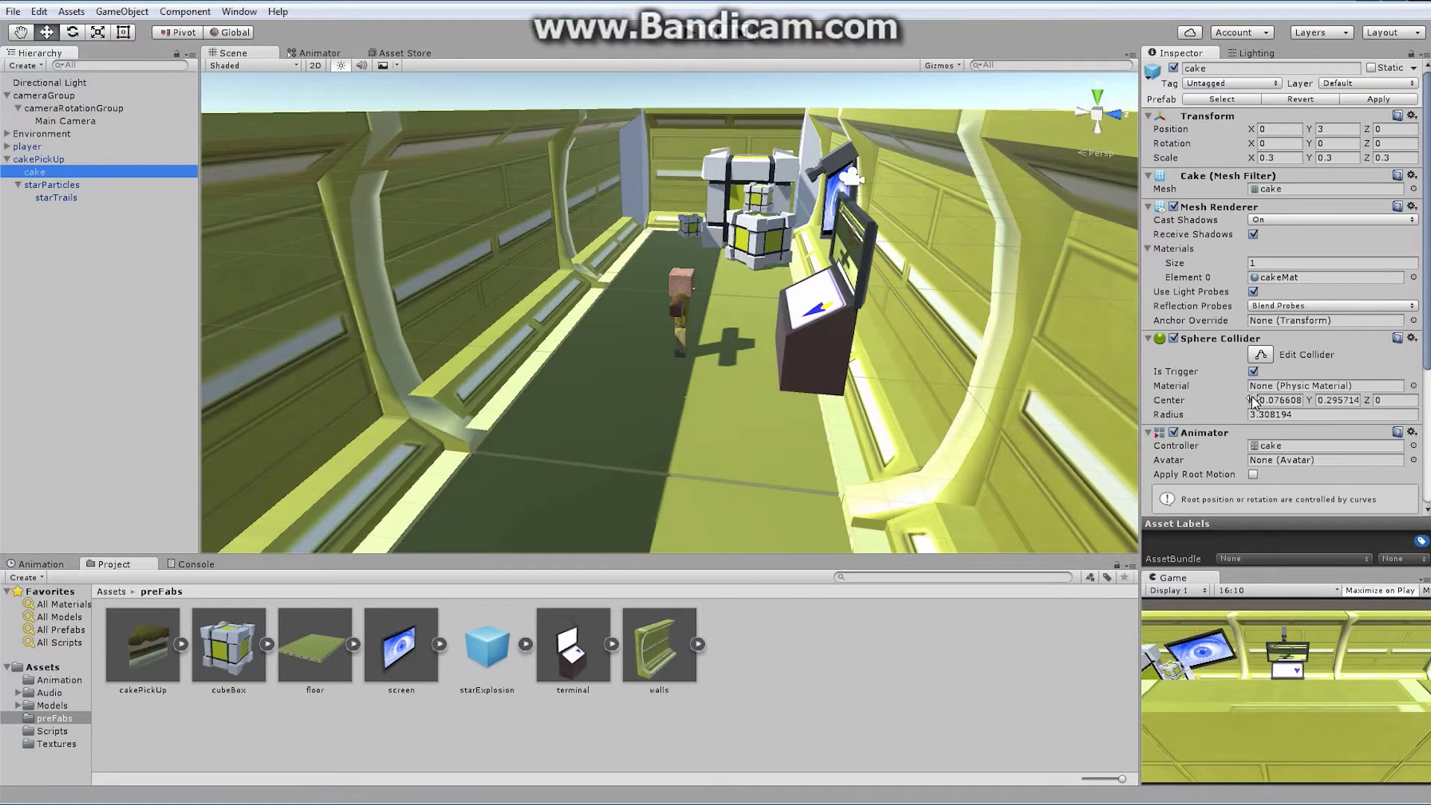
left_click_drag(1427, 176, 1427, 290)
scroll(1413, 295, "down", 2)
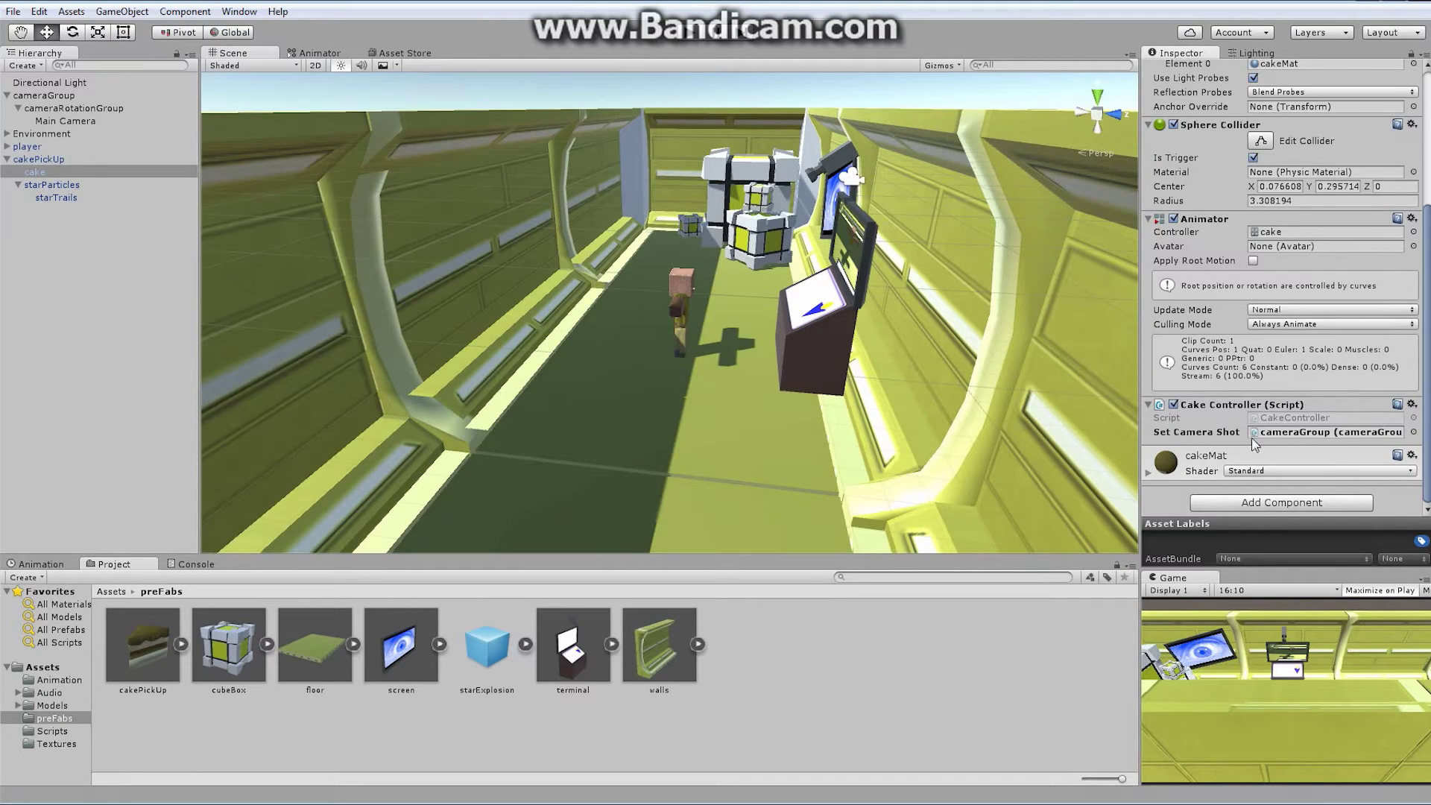
left_click(1298, 418)
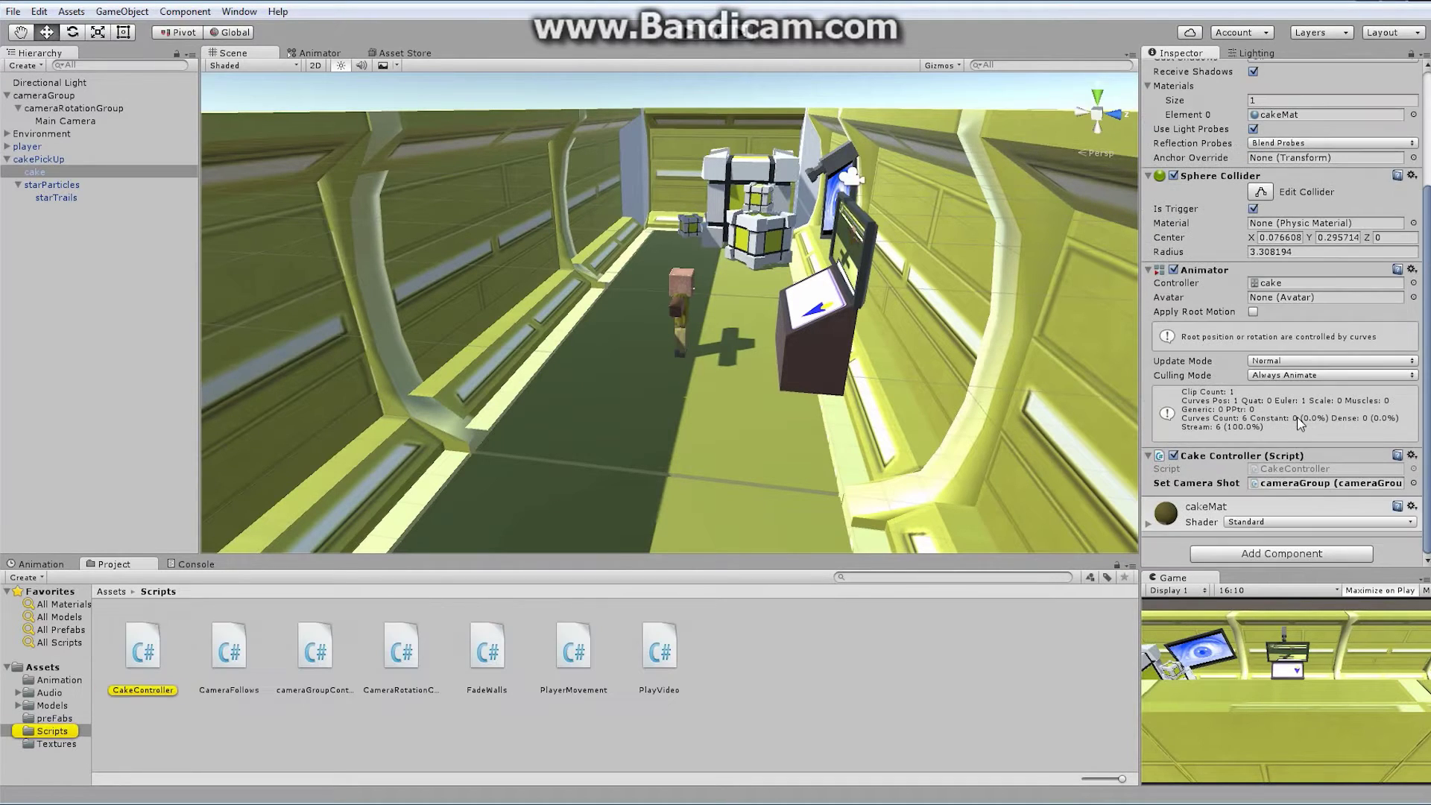
left_click(1310, 469)
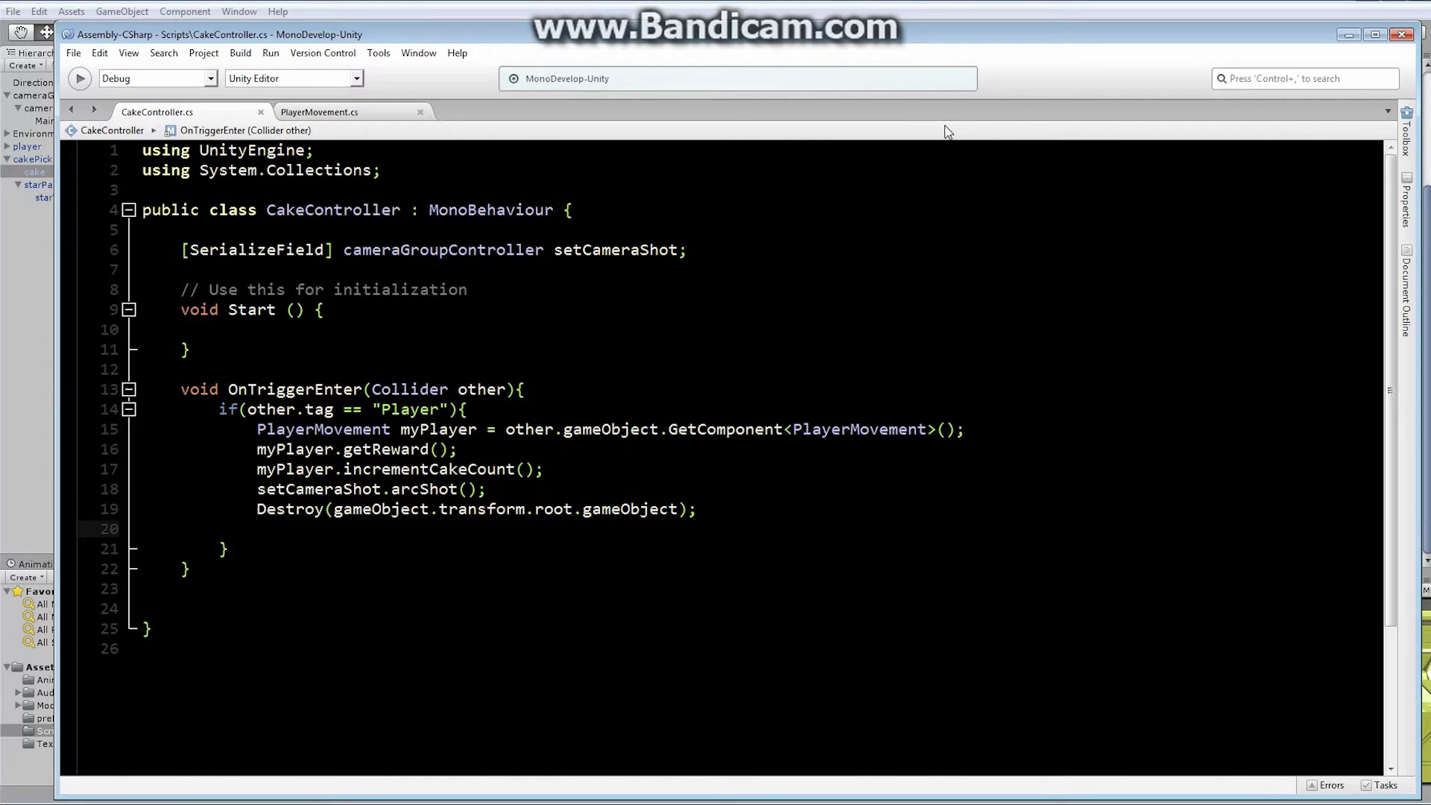
Add '[SerializeField] GameObject rewardParticles;' below setCameraShot in CakeController and save the script.
left_click(709, 251)
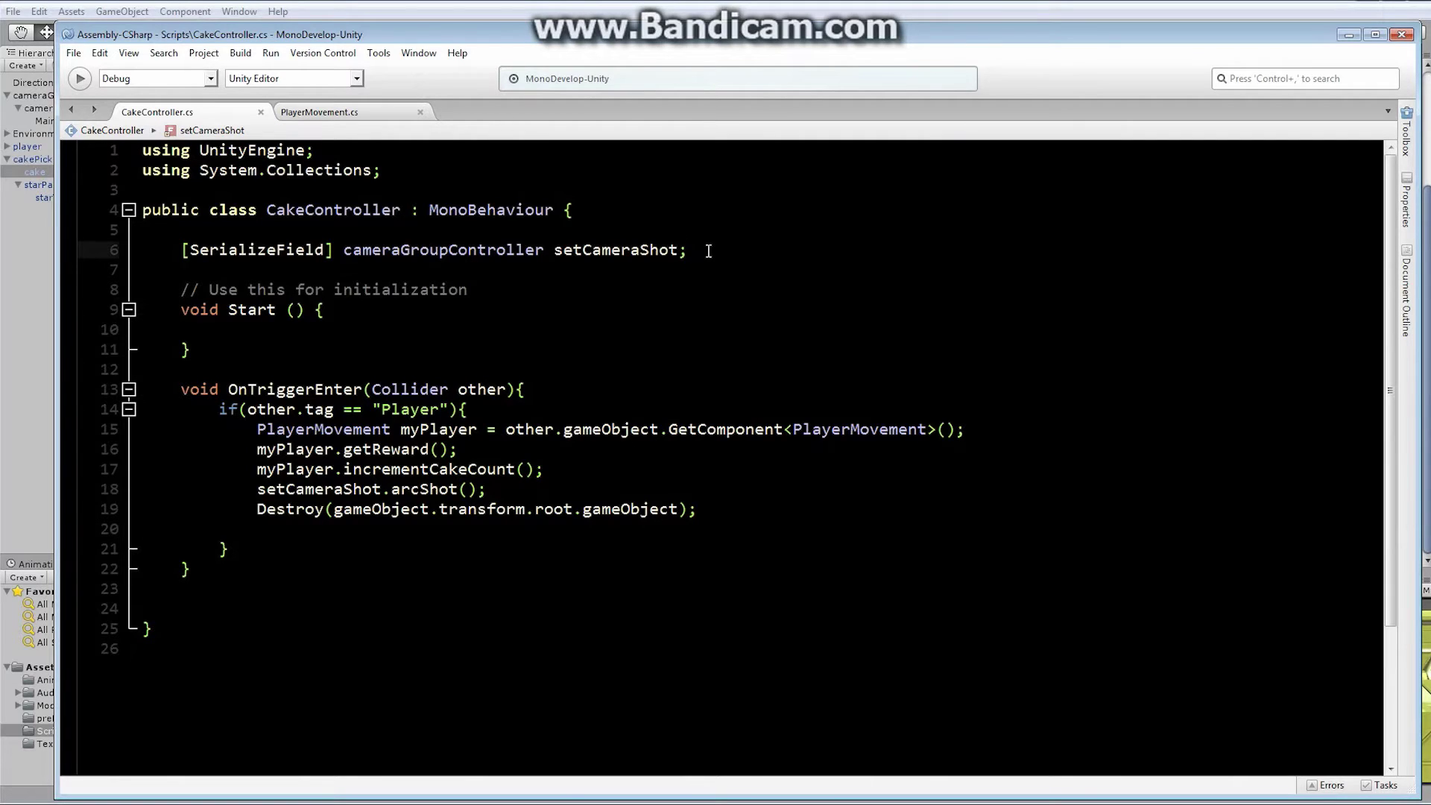
key("Return")
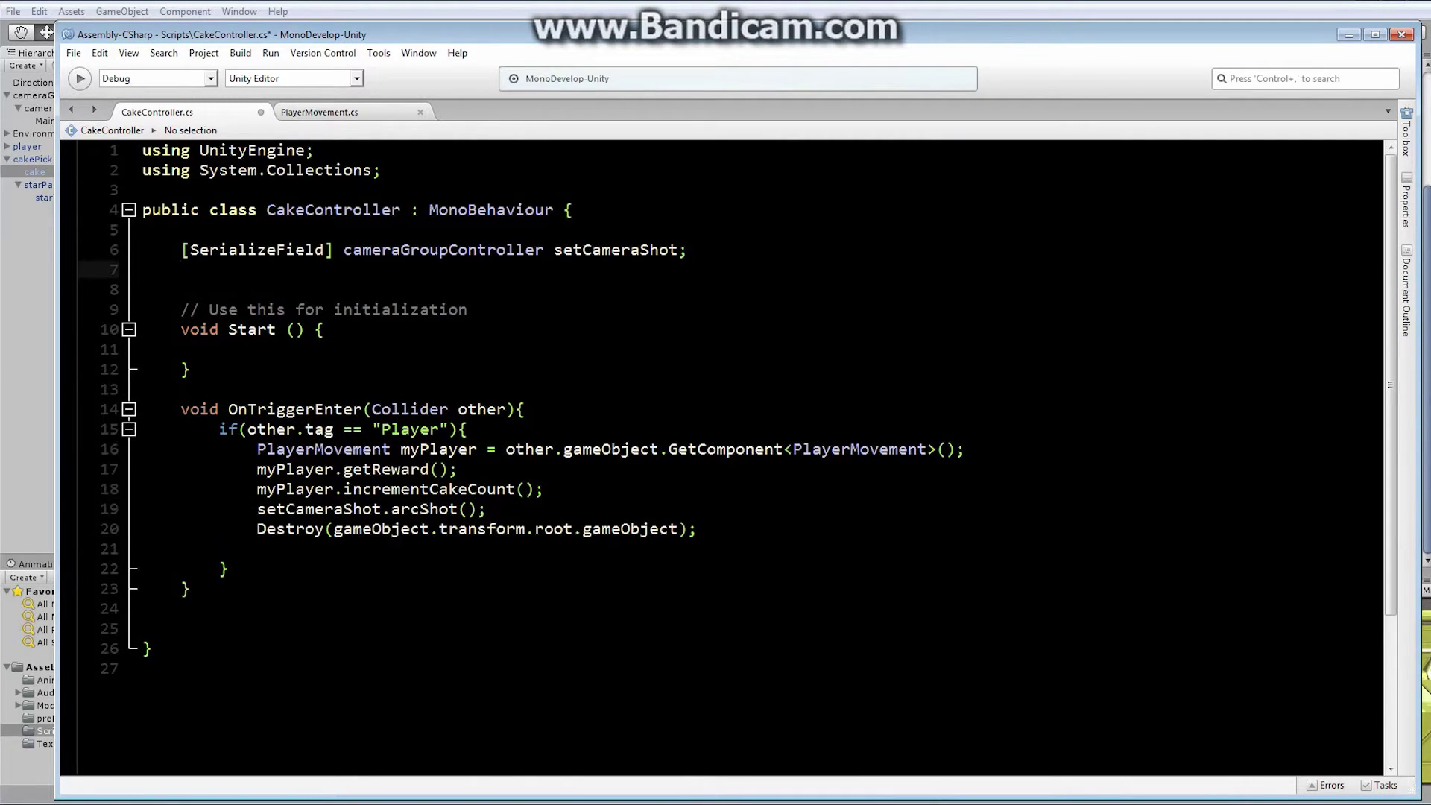
type("[se")
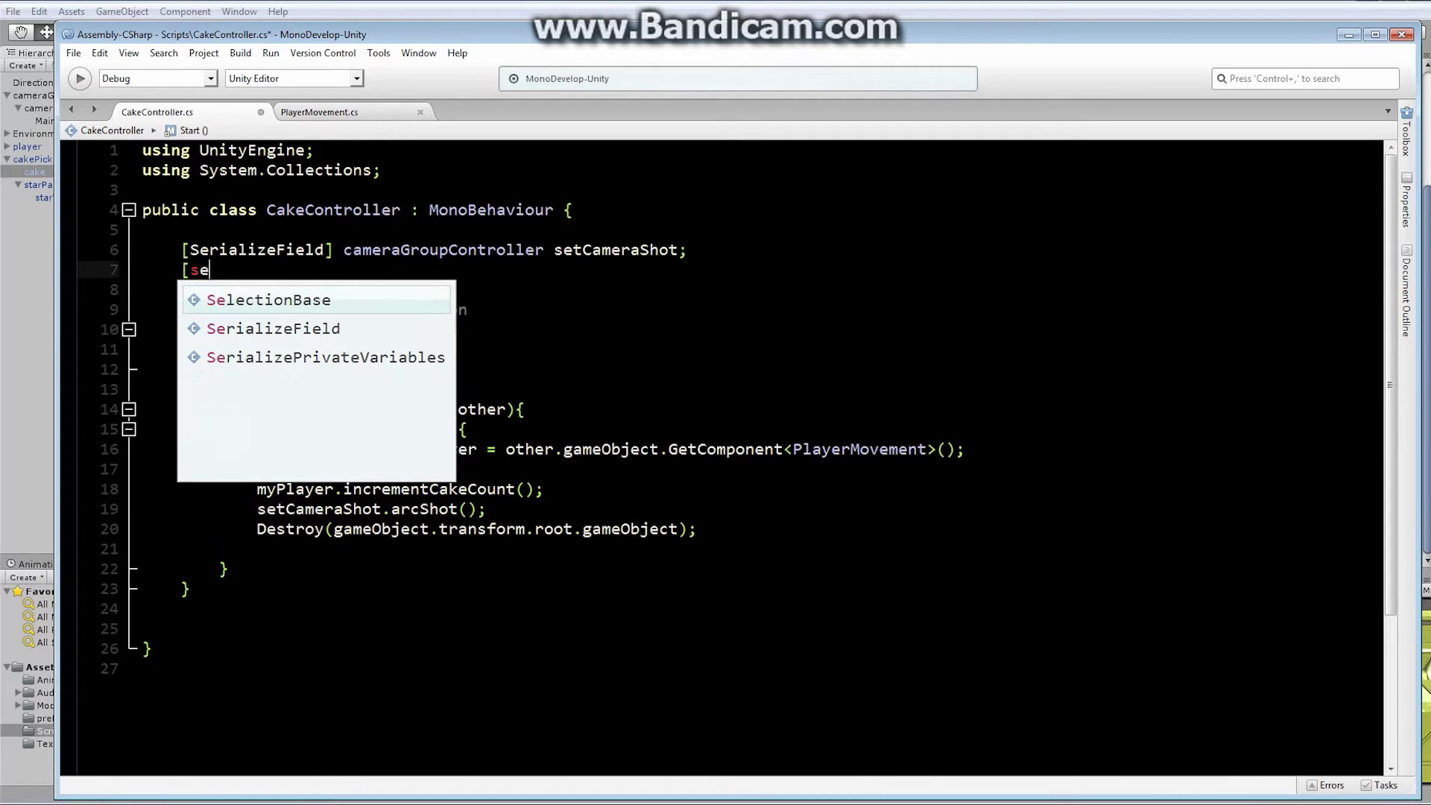
key("Down")
key("Return")
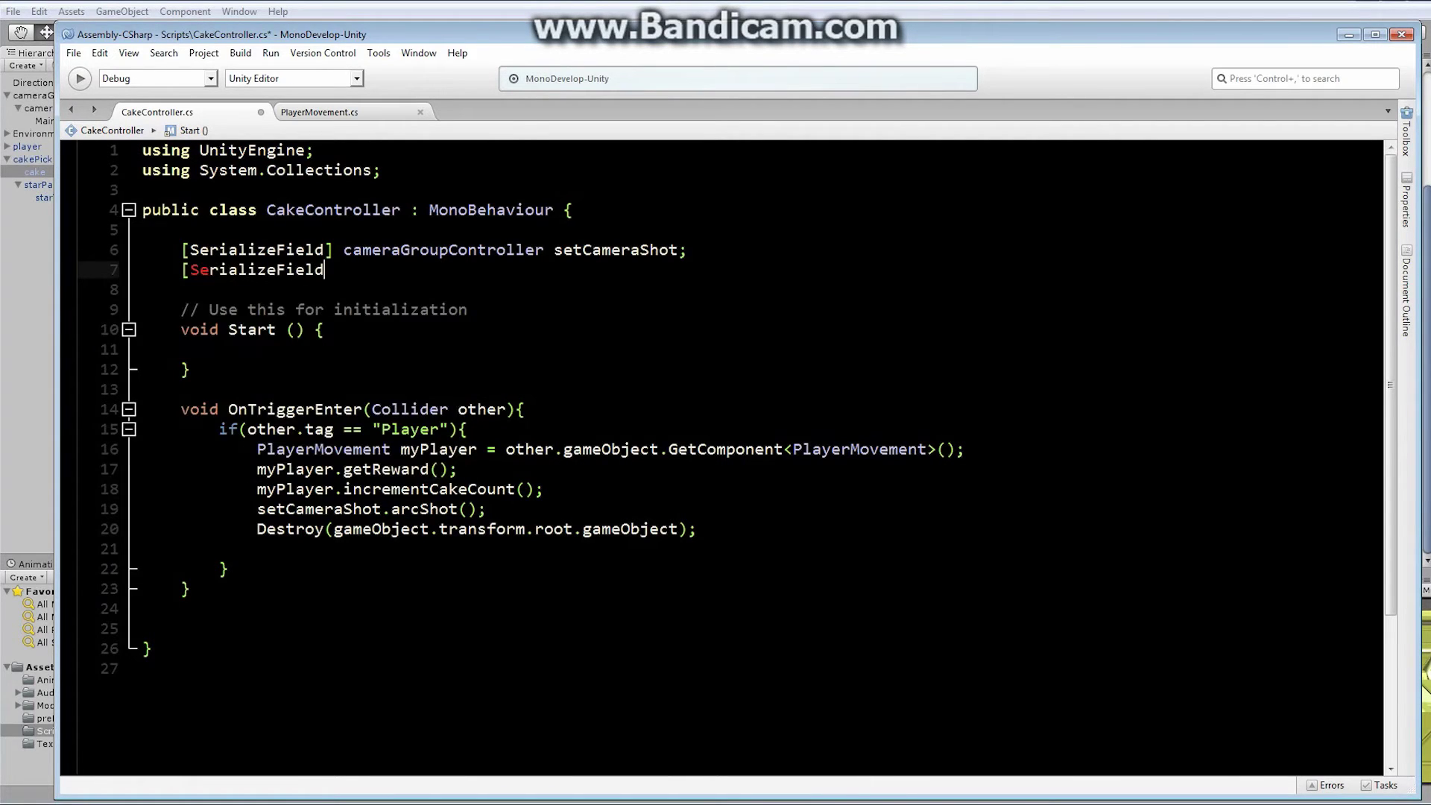
type("]")
type("game")
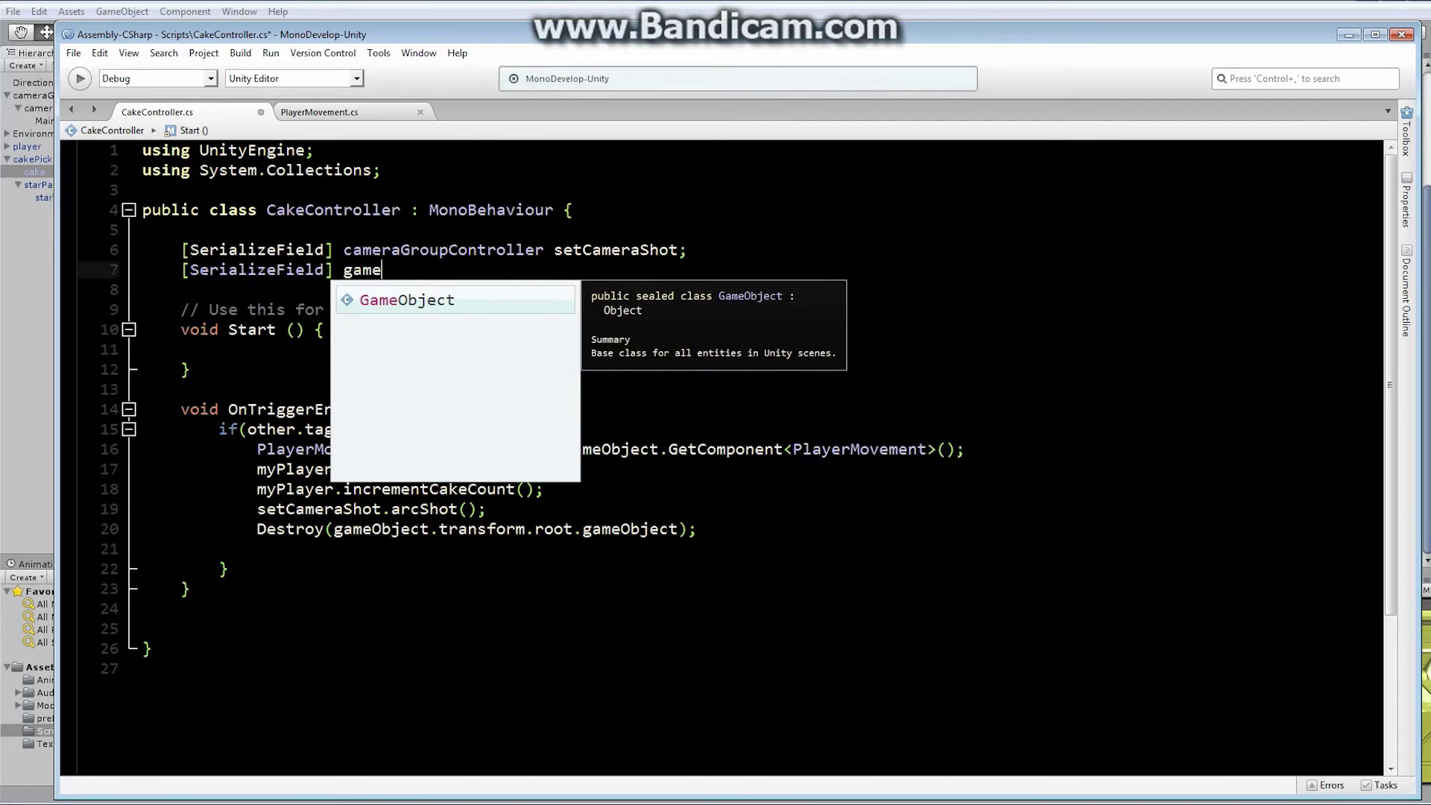
key("Return")
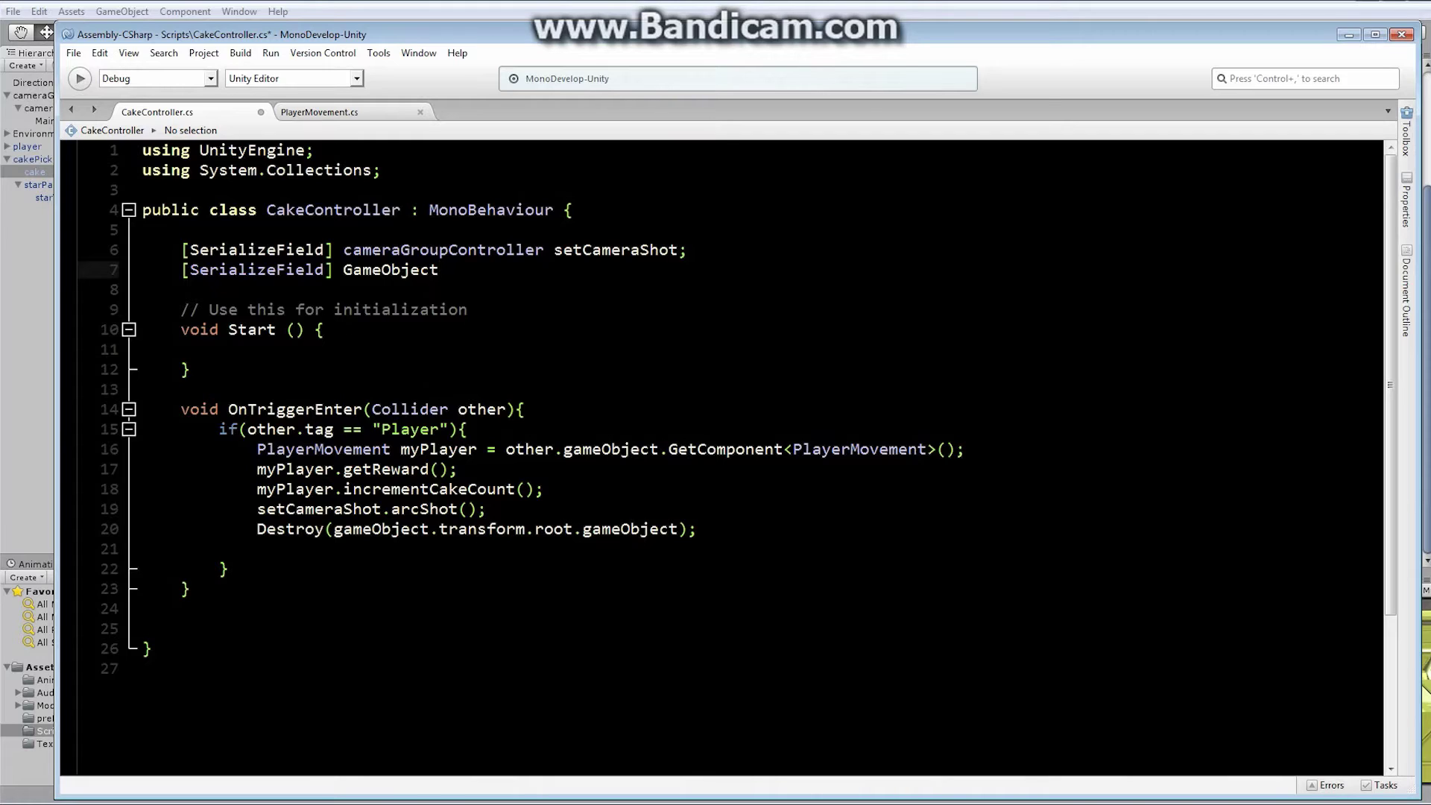
type("rewardParticles")
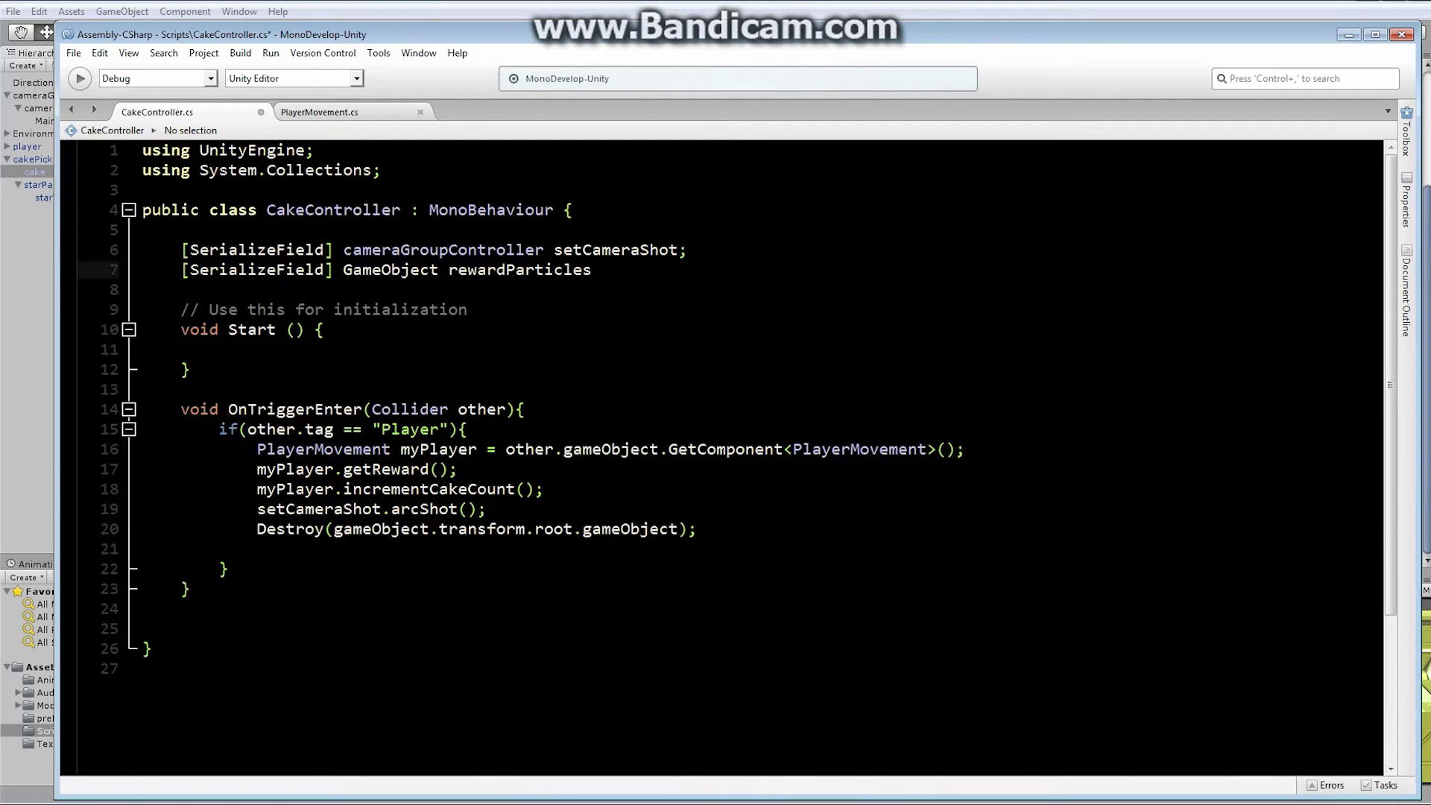
type(";")
left_click(74, 53)
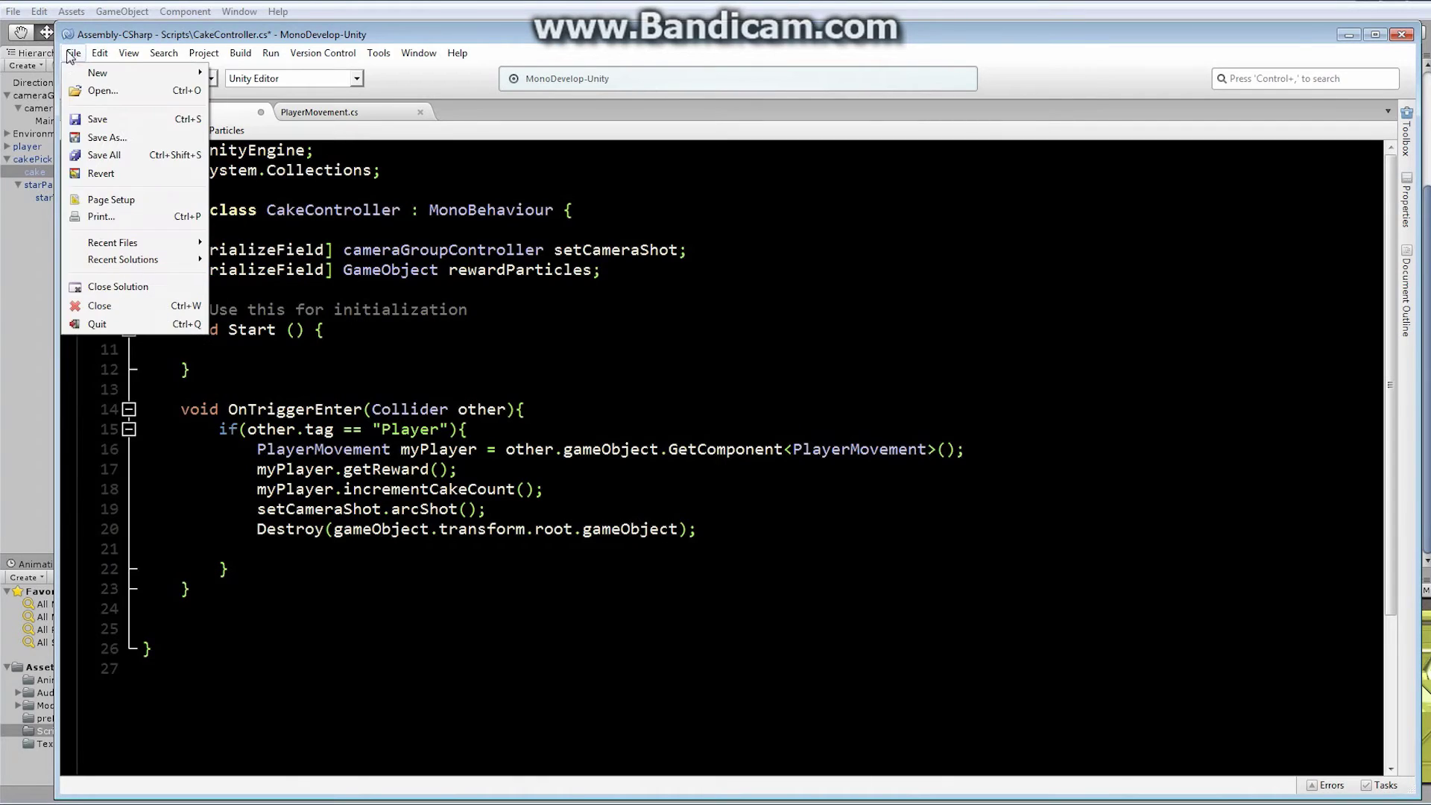
left_click(95, 120)
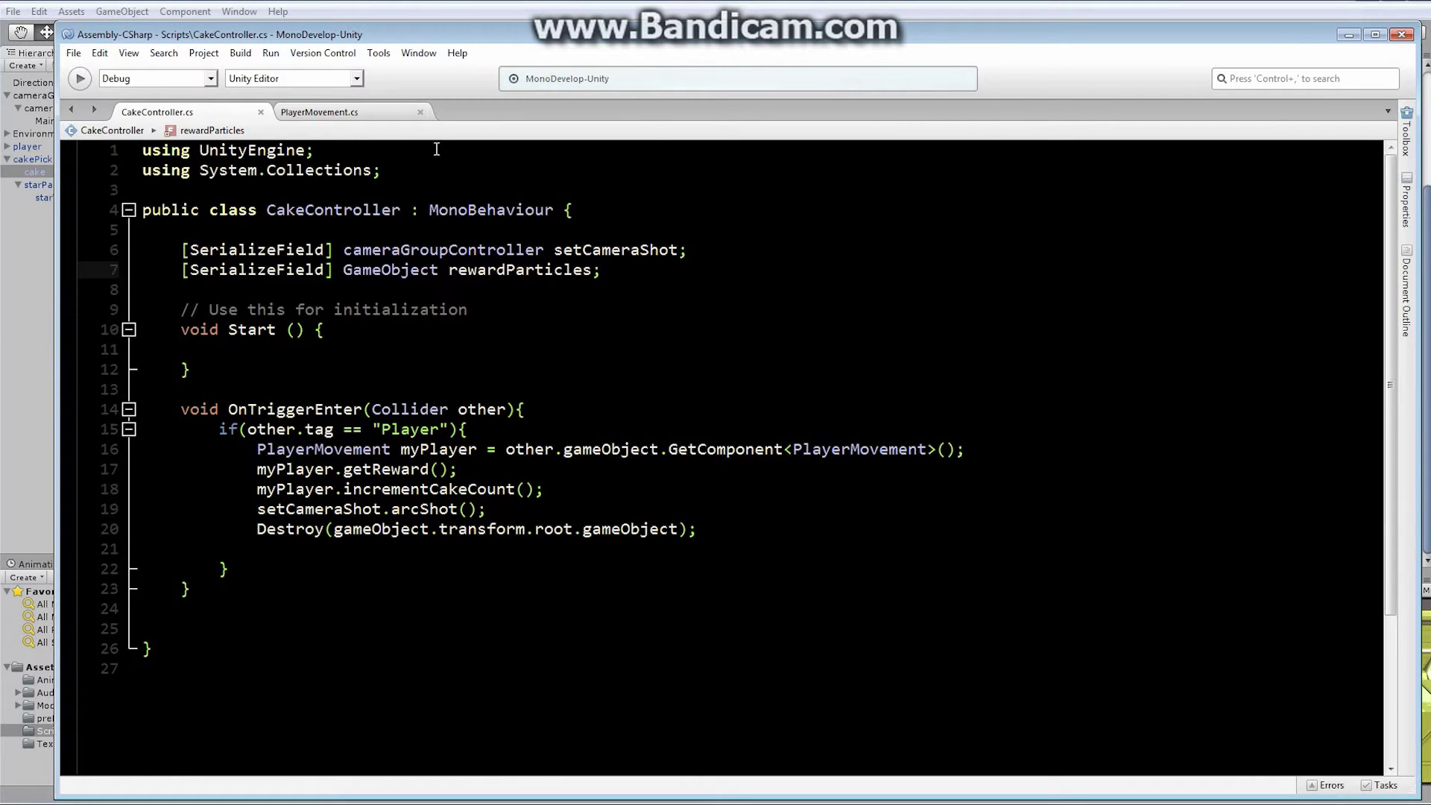
Set the starExplosion prefab's Transform Position X to 0, then return to MonoDevelop.
left_click(1346, 37)
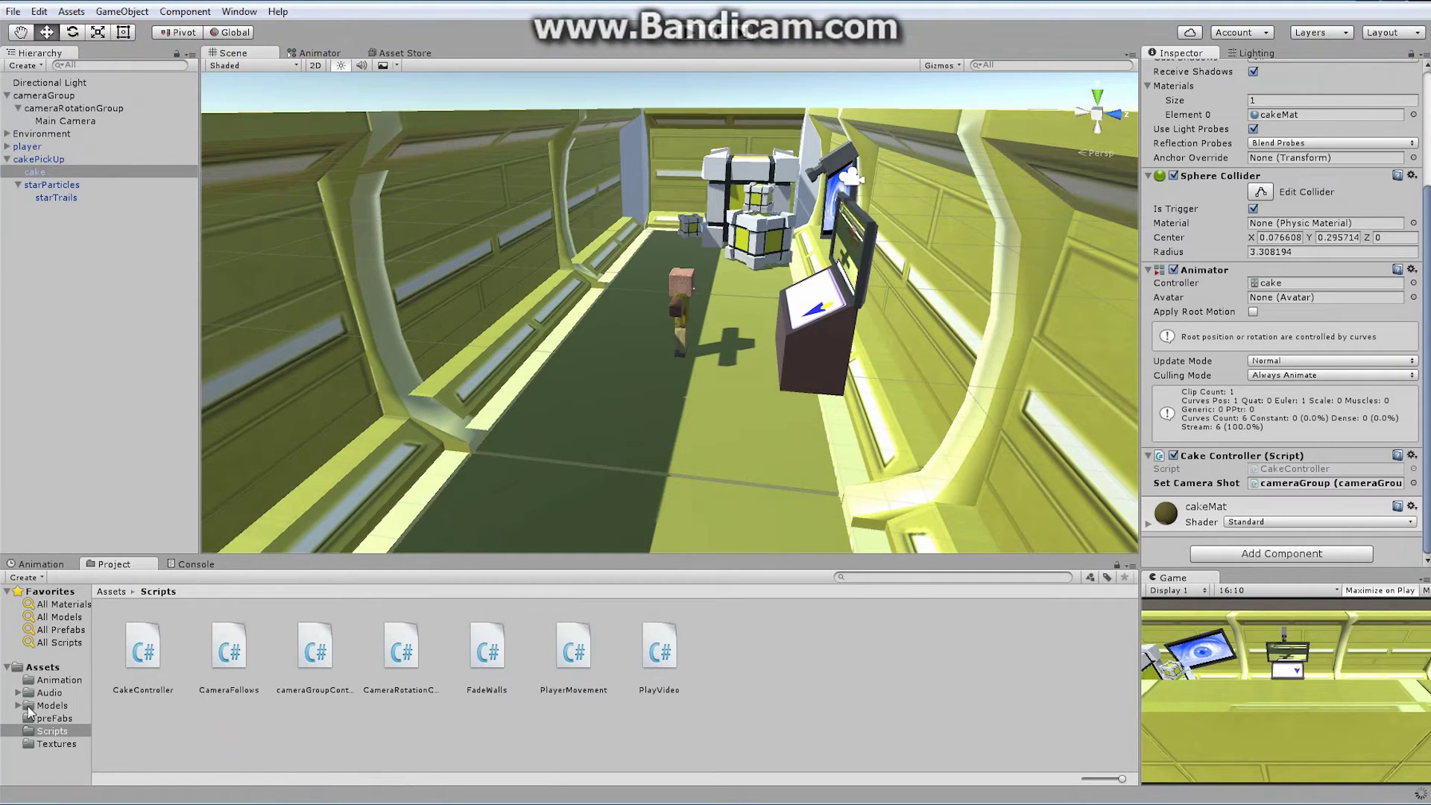
left_click(451, 717)
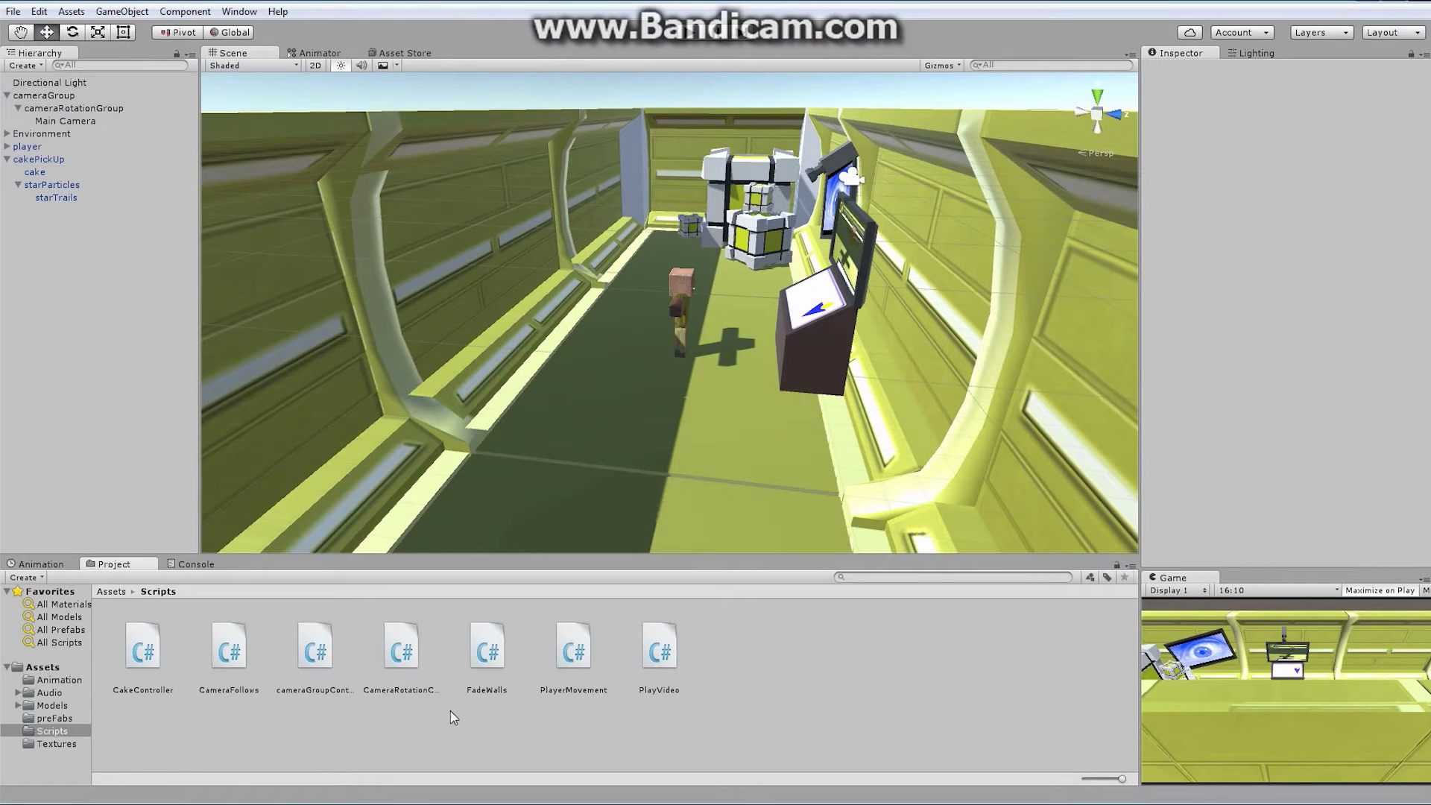
left_click(55, 718)
left_click(488, 649)
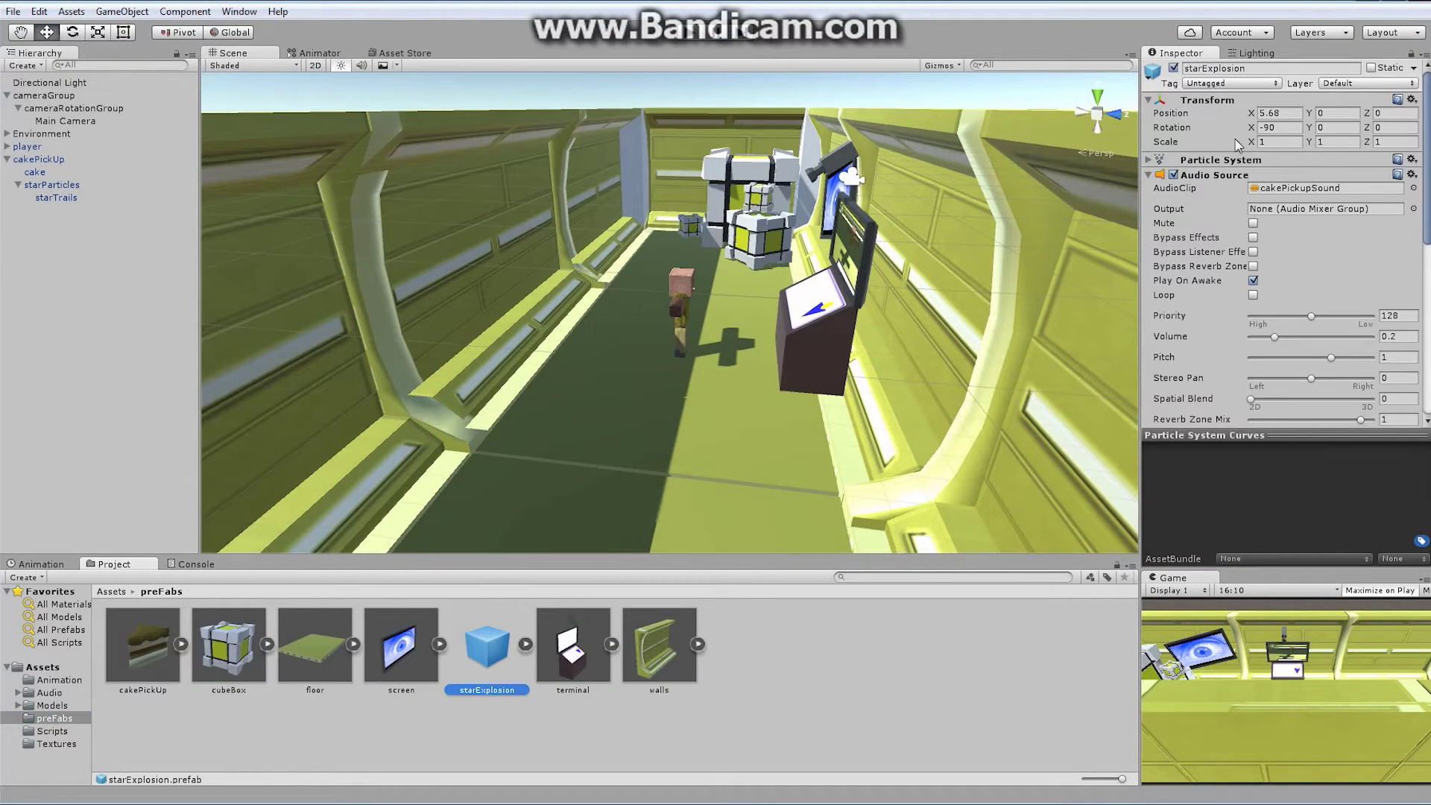
left_click(1289, 114)
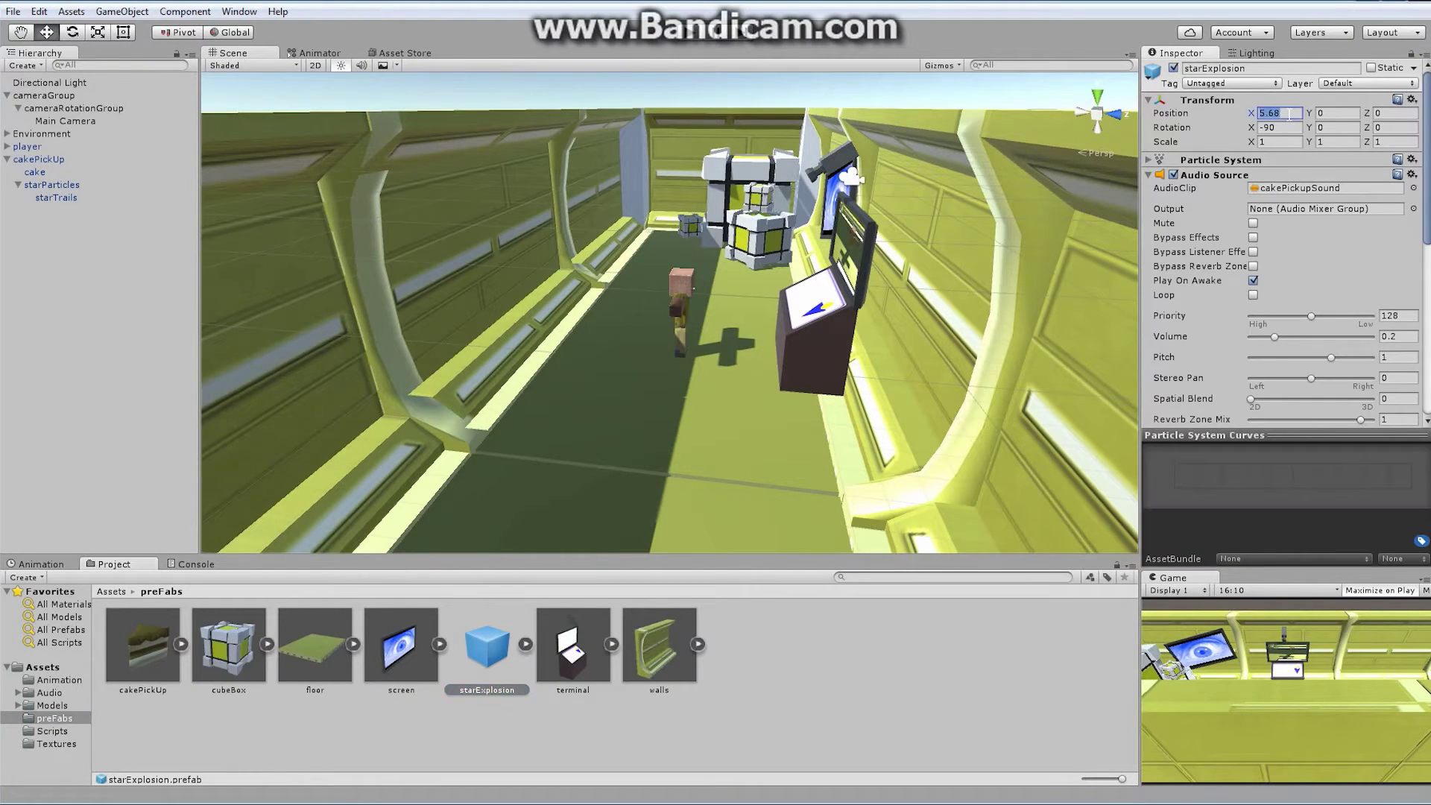
type("0")
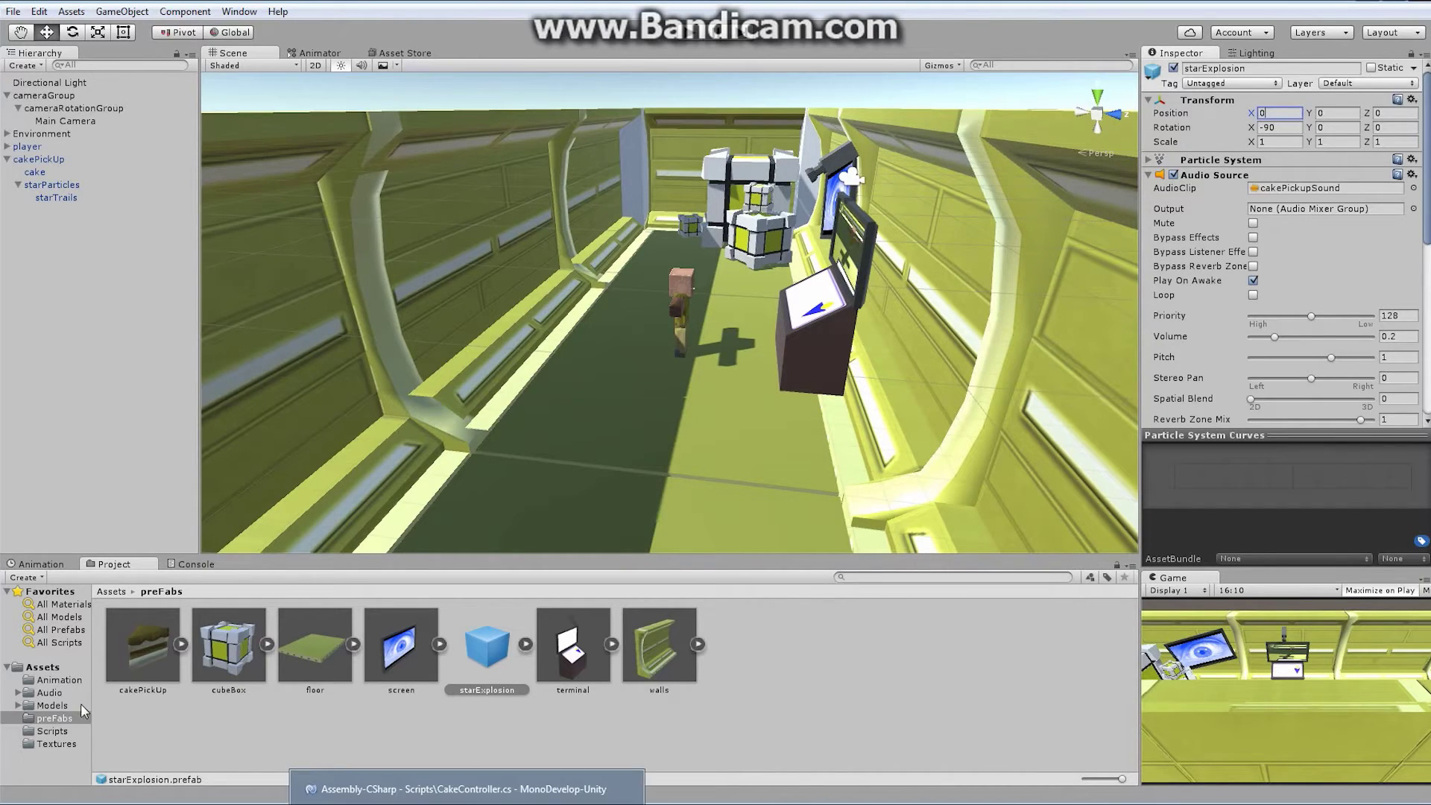
key("alt+Tab")
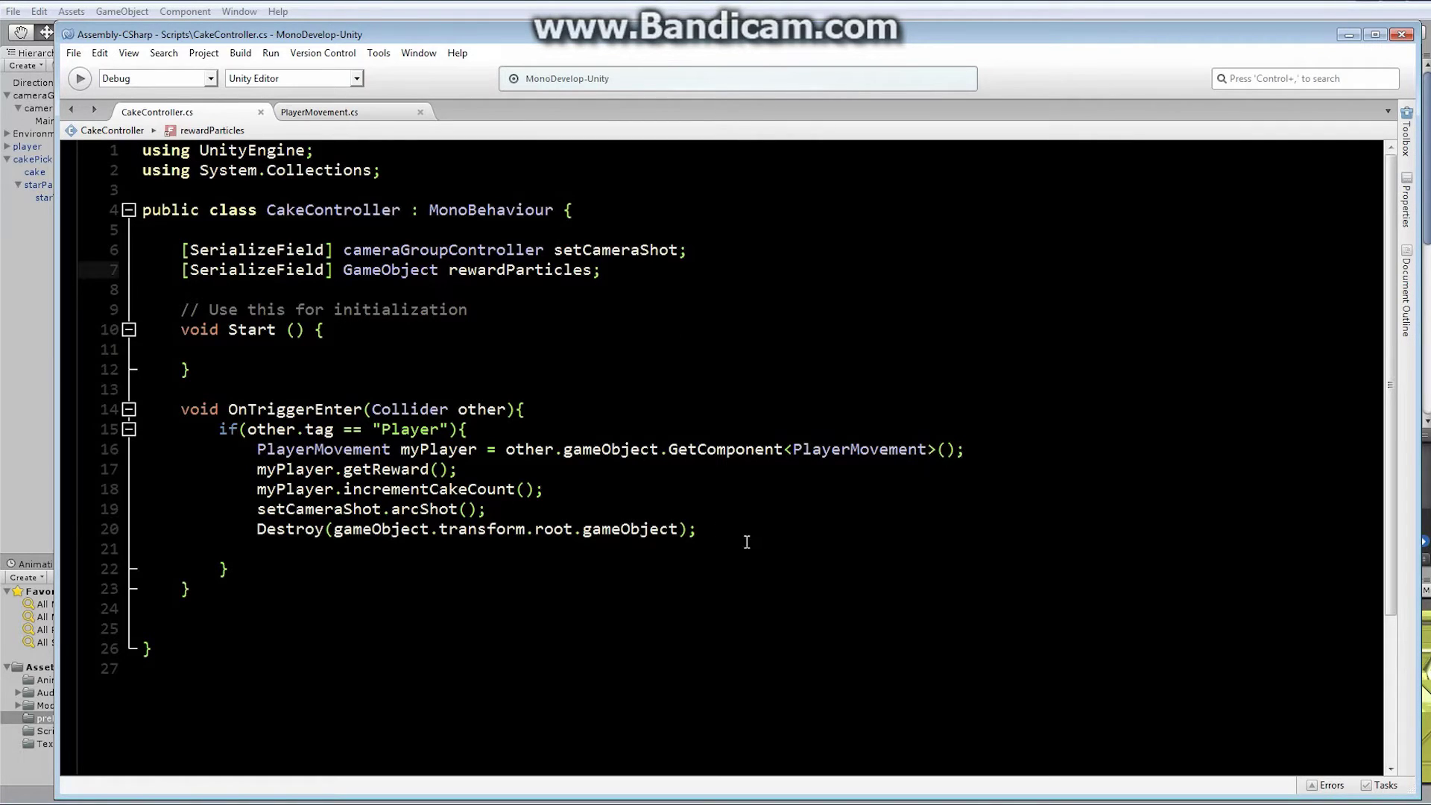
Below the Destroy call, write 'Instantiate(rewardParticles, other.transform.position,' using autocomplete.
left_click(712, 534)
key("Return")
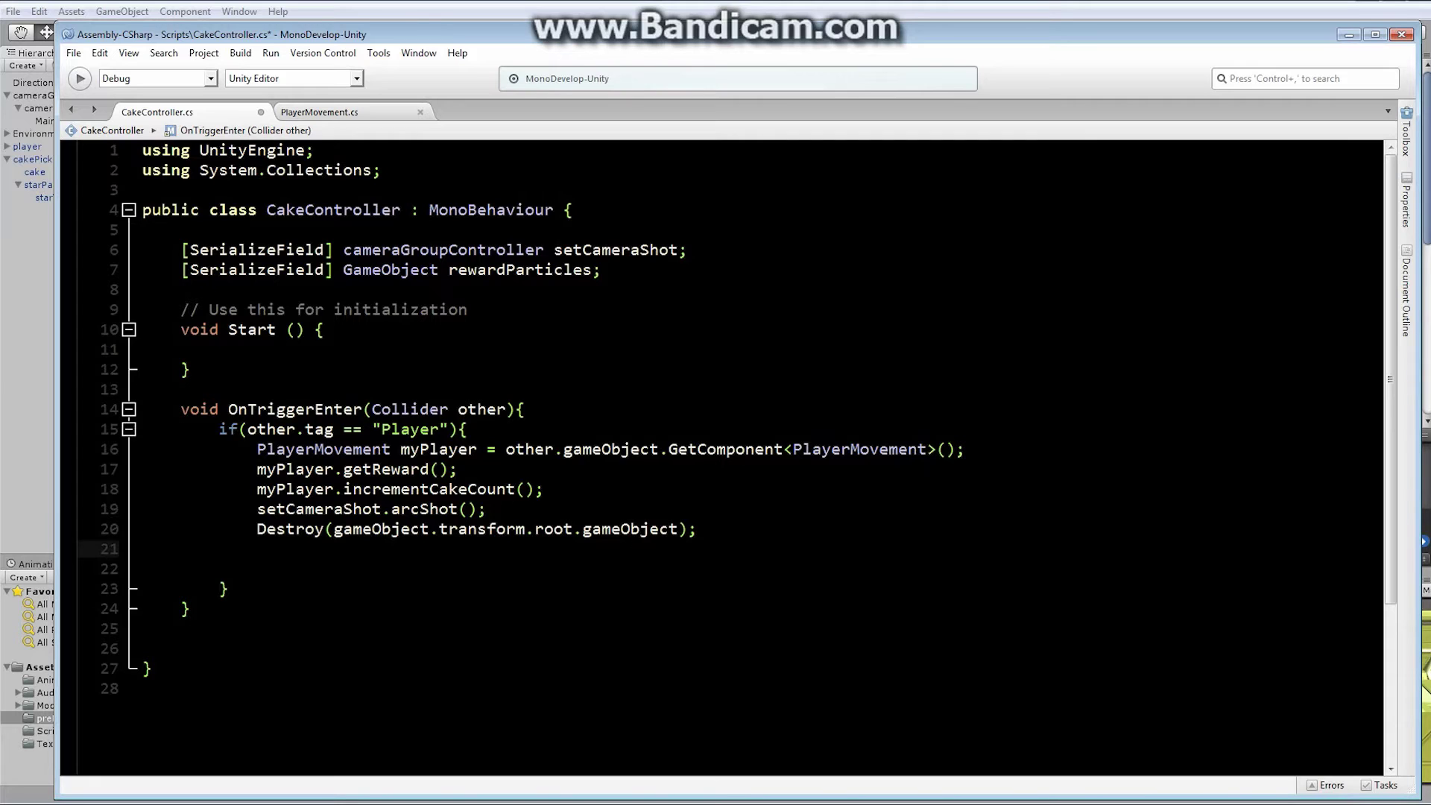
type("ins")
key("Return")
type("(")
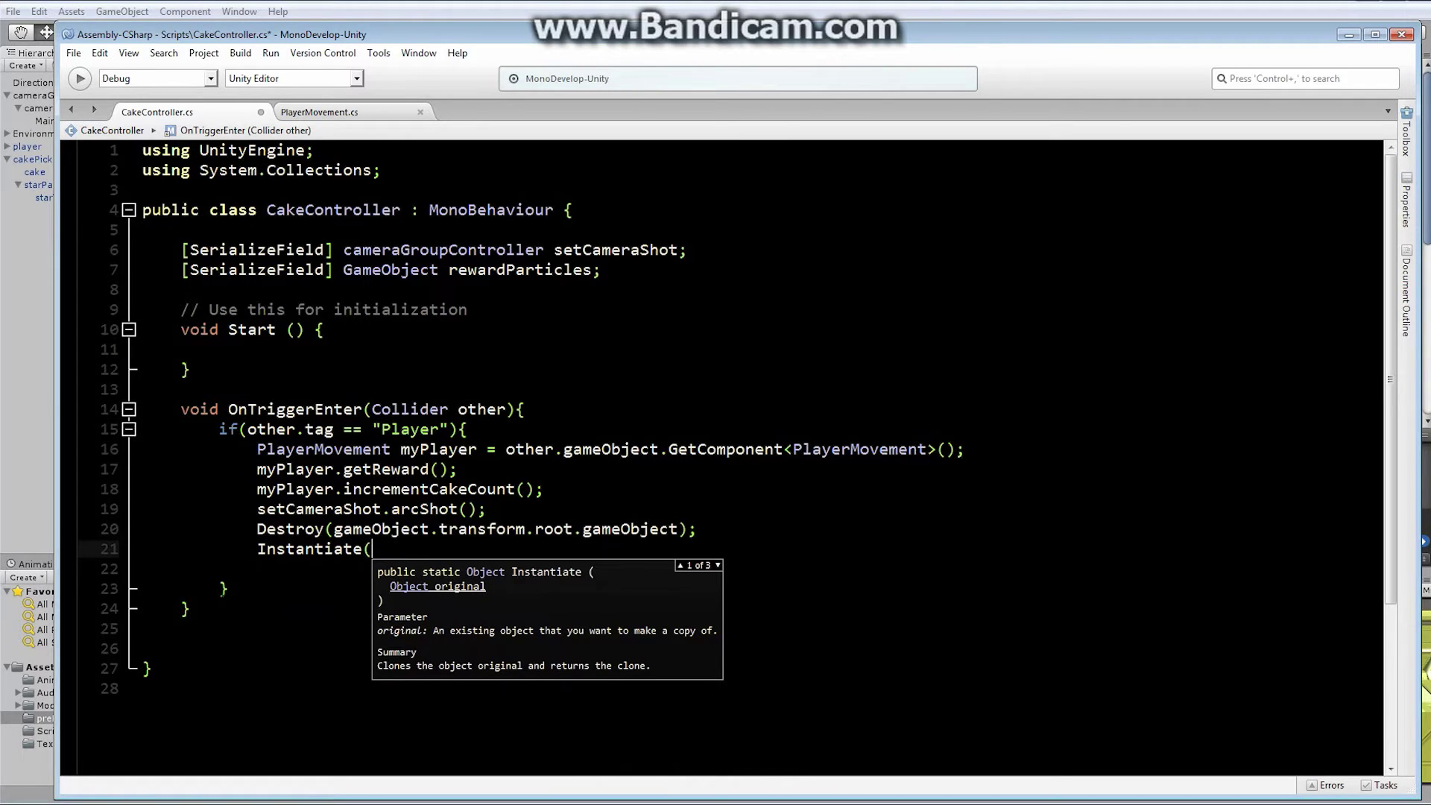
type("rew")
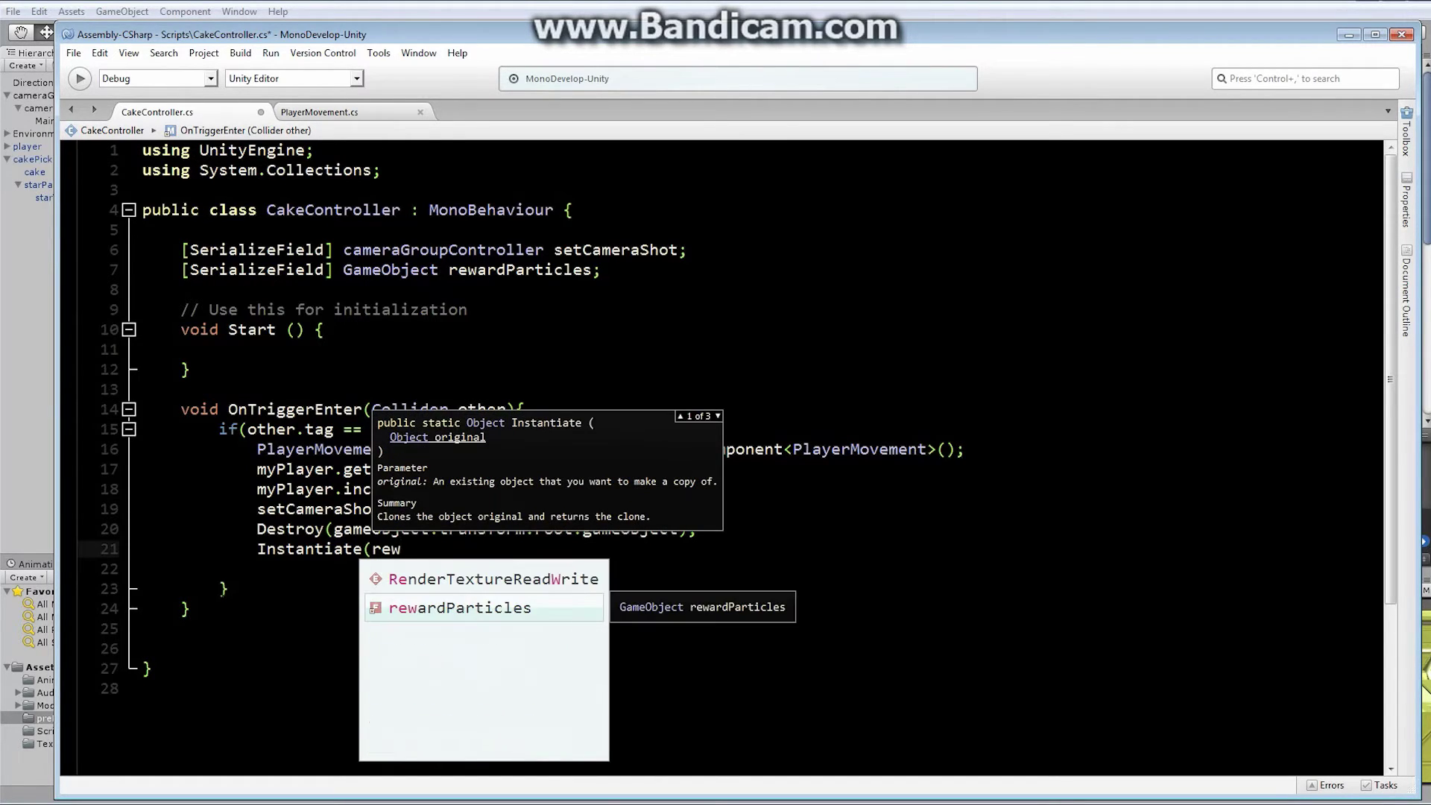
key("Return")
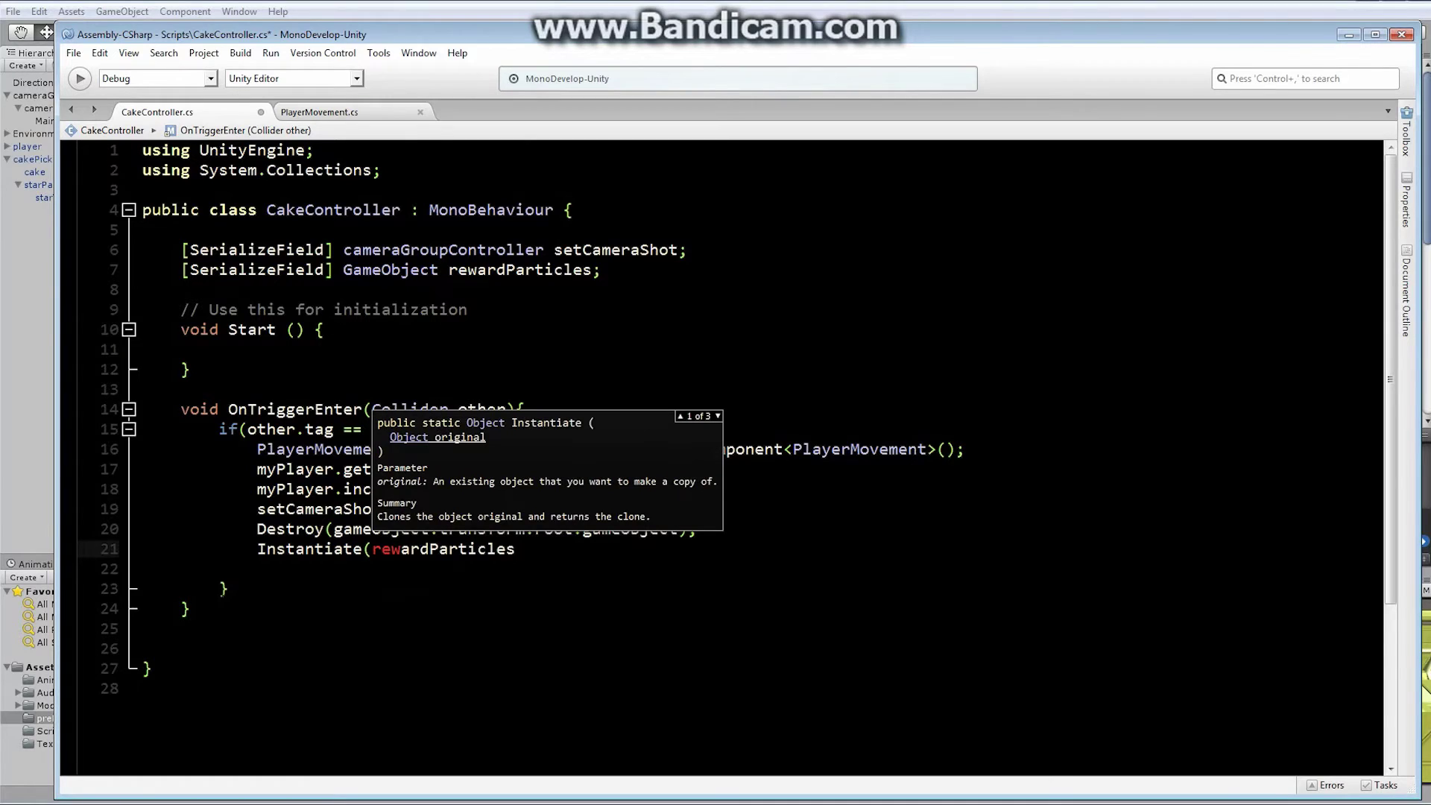
type(",")
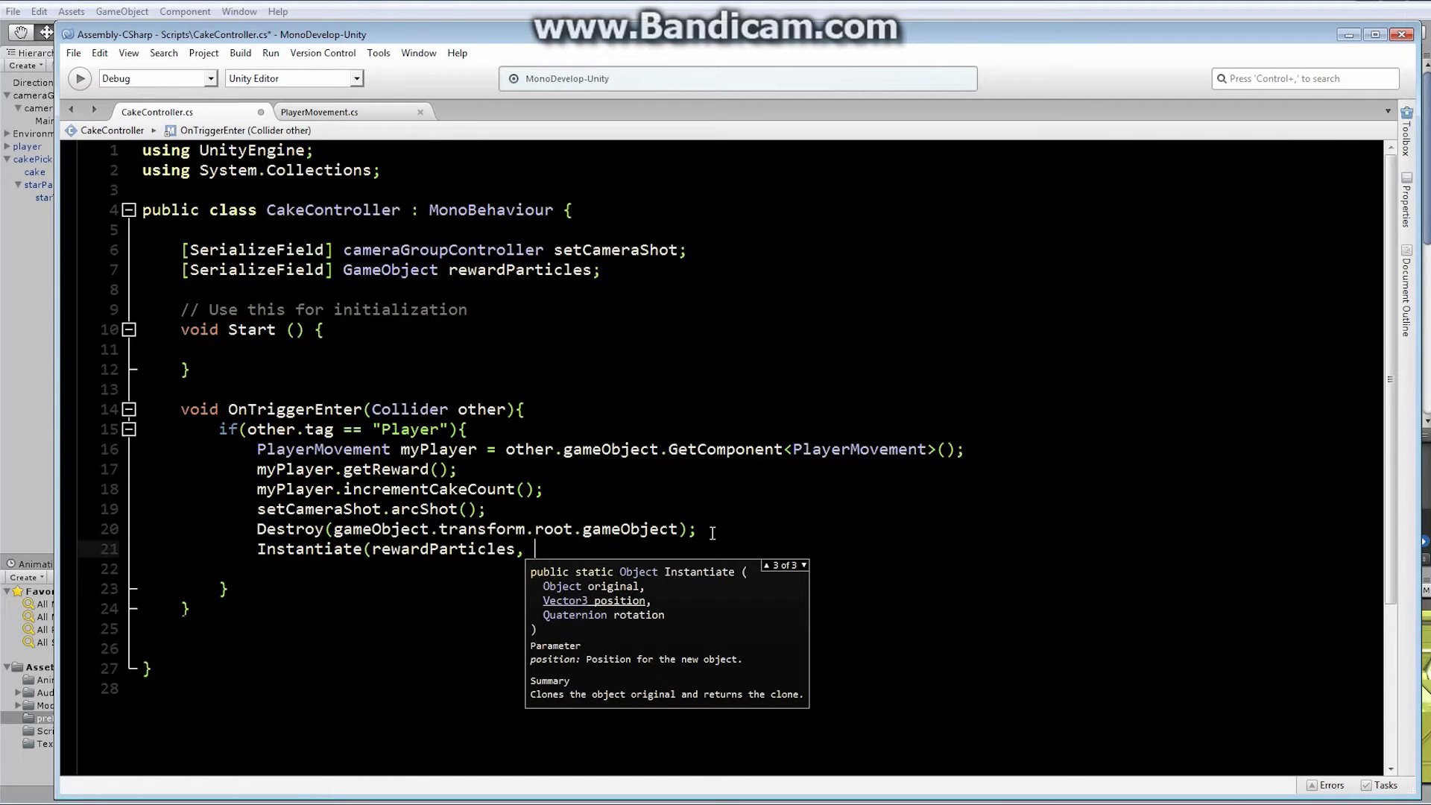
type("o")
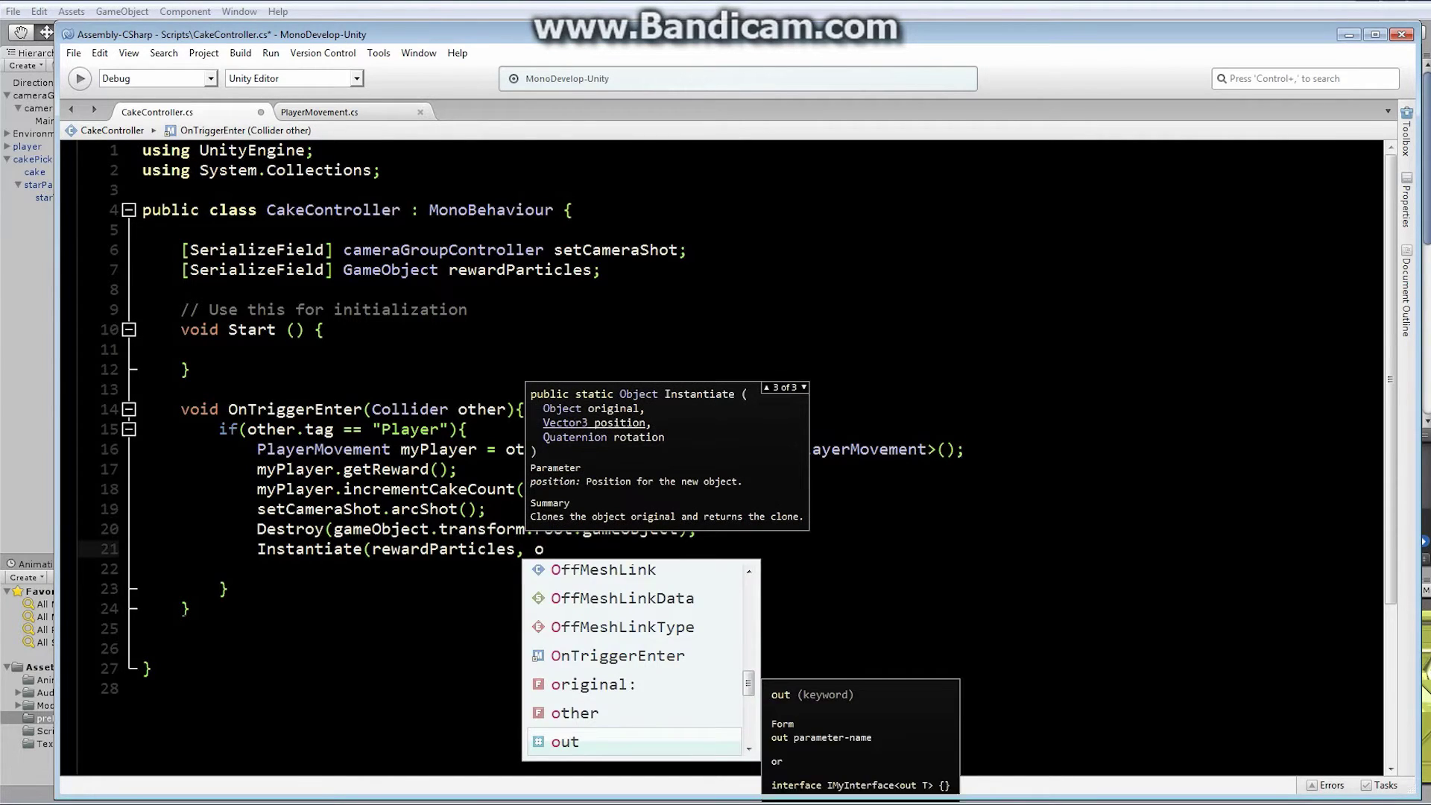
type("ther.transform.pos")
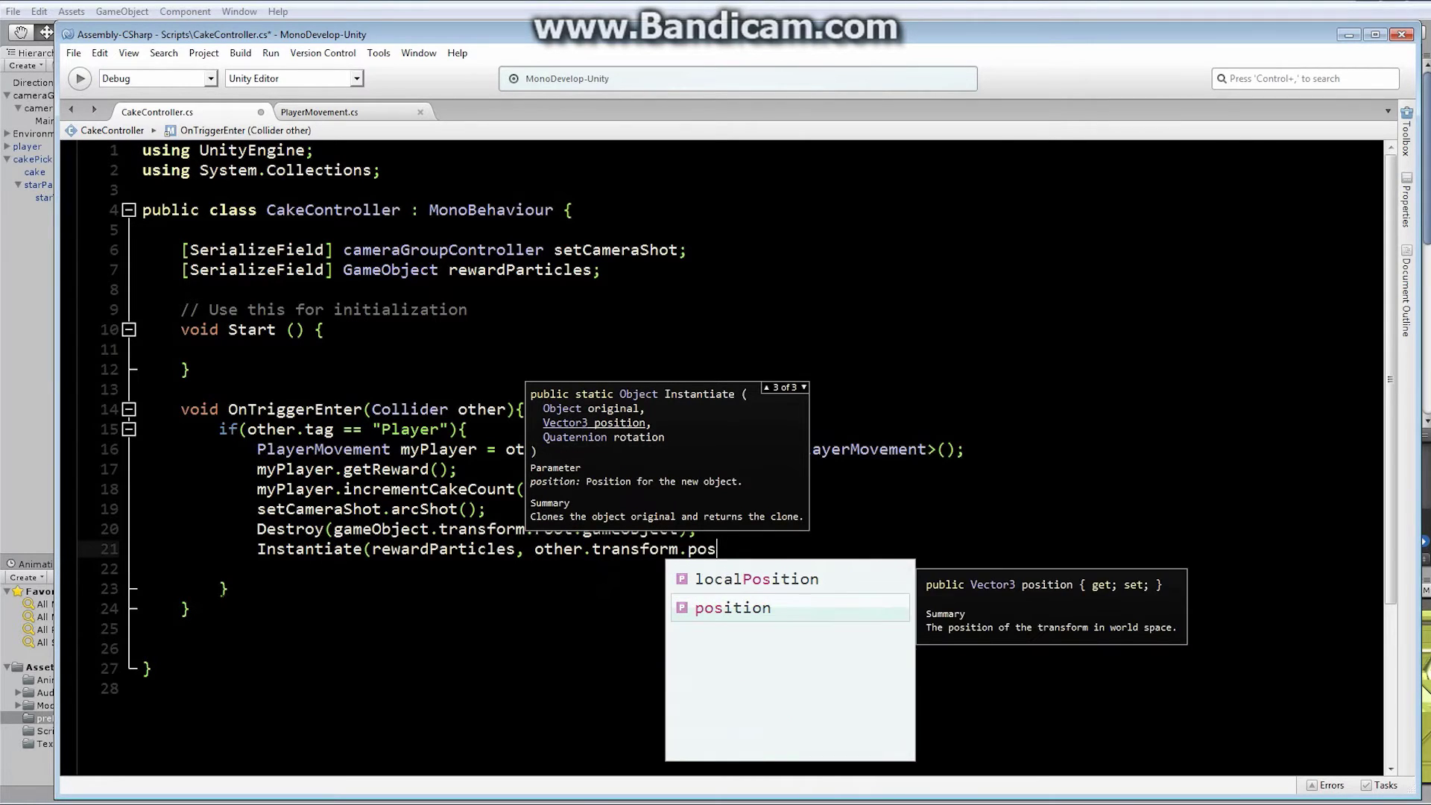
key("Return")
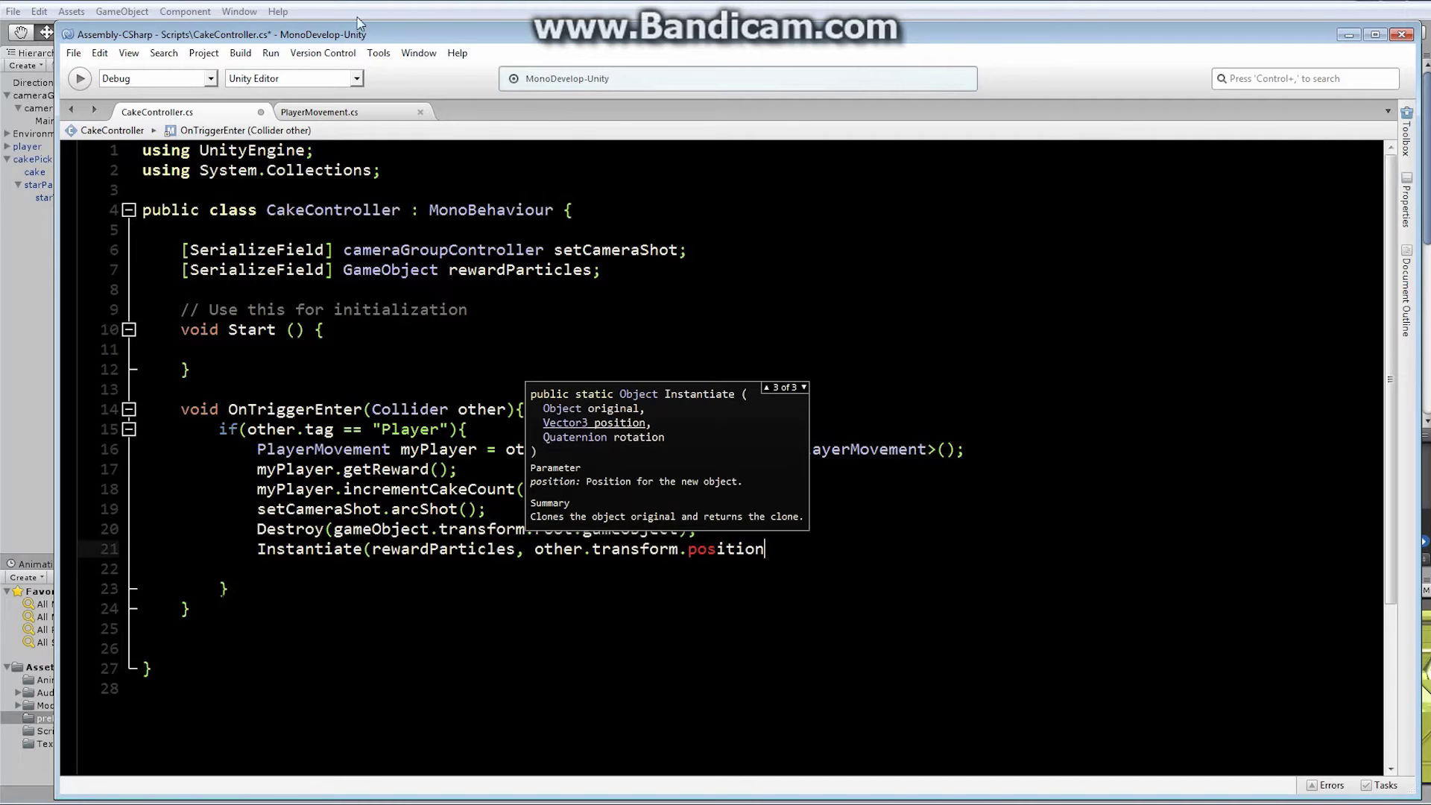
Place a starExplosion instance and nest it under a new origin-reset empty named starRewardParticles.
left_click(522, 15)
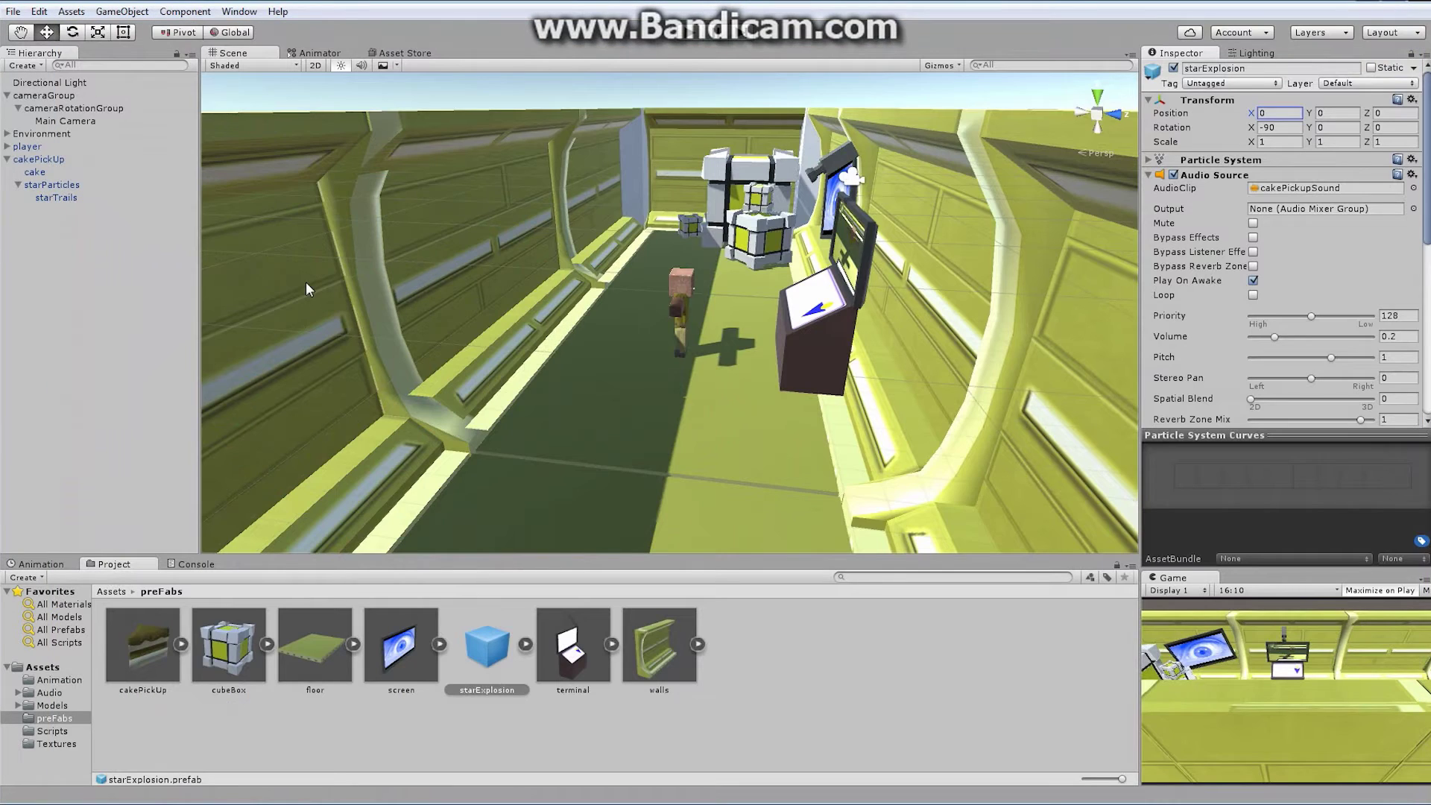
left_click(501, 640)
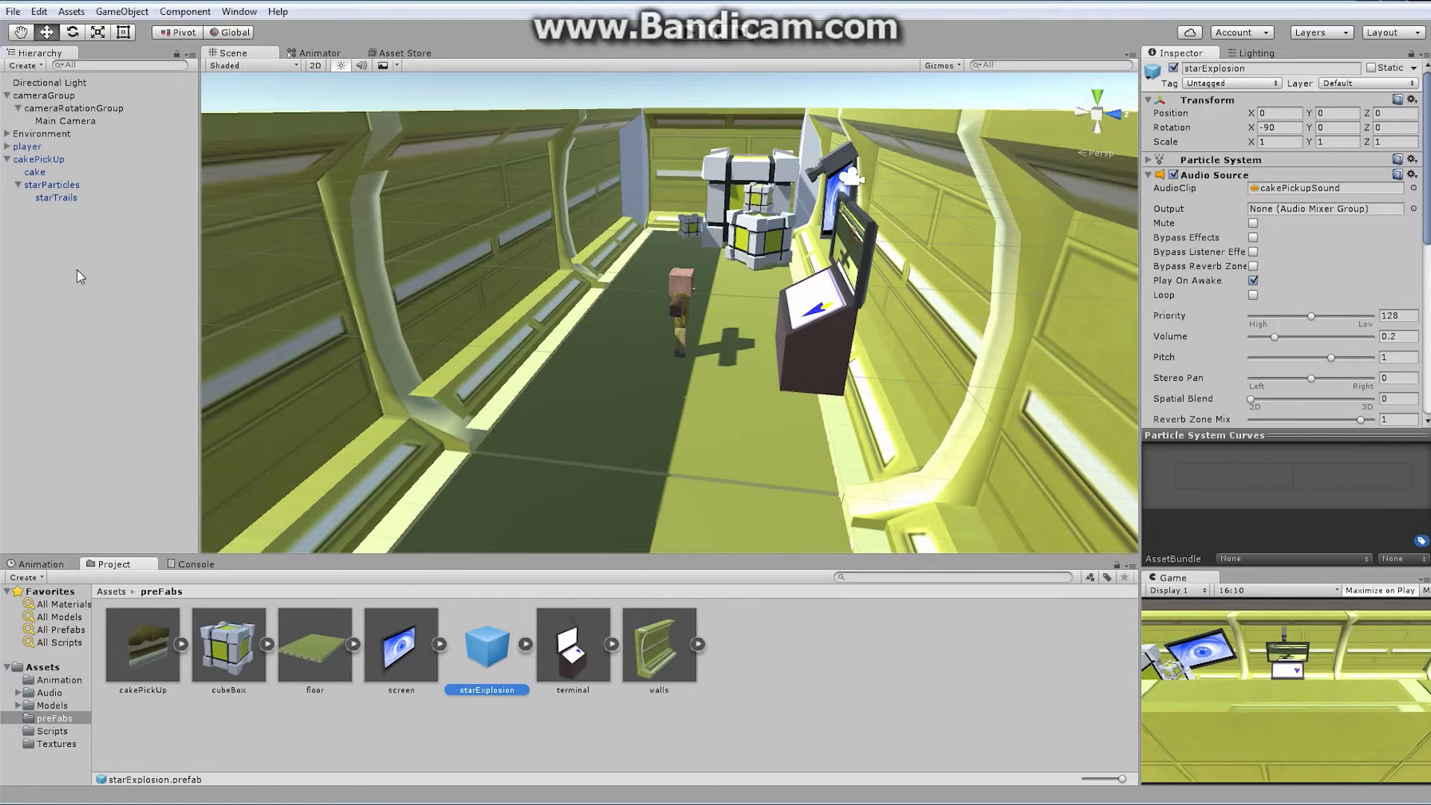
left_click_drag(492, 645, 66, 354)
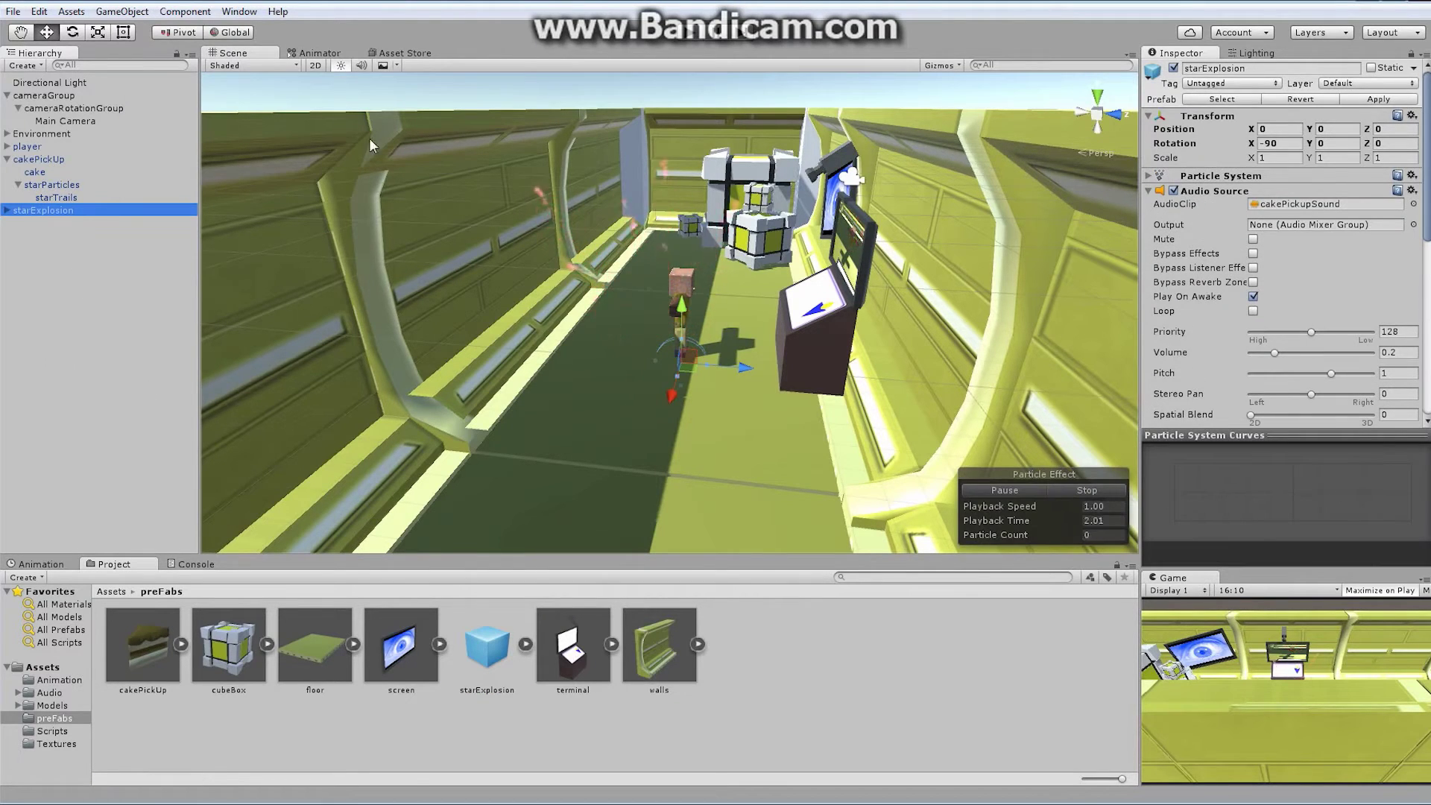
left_click(122, 11)
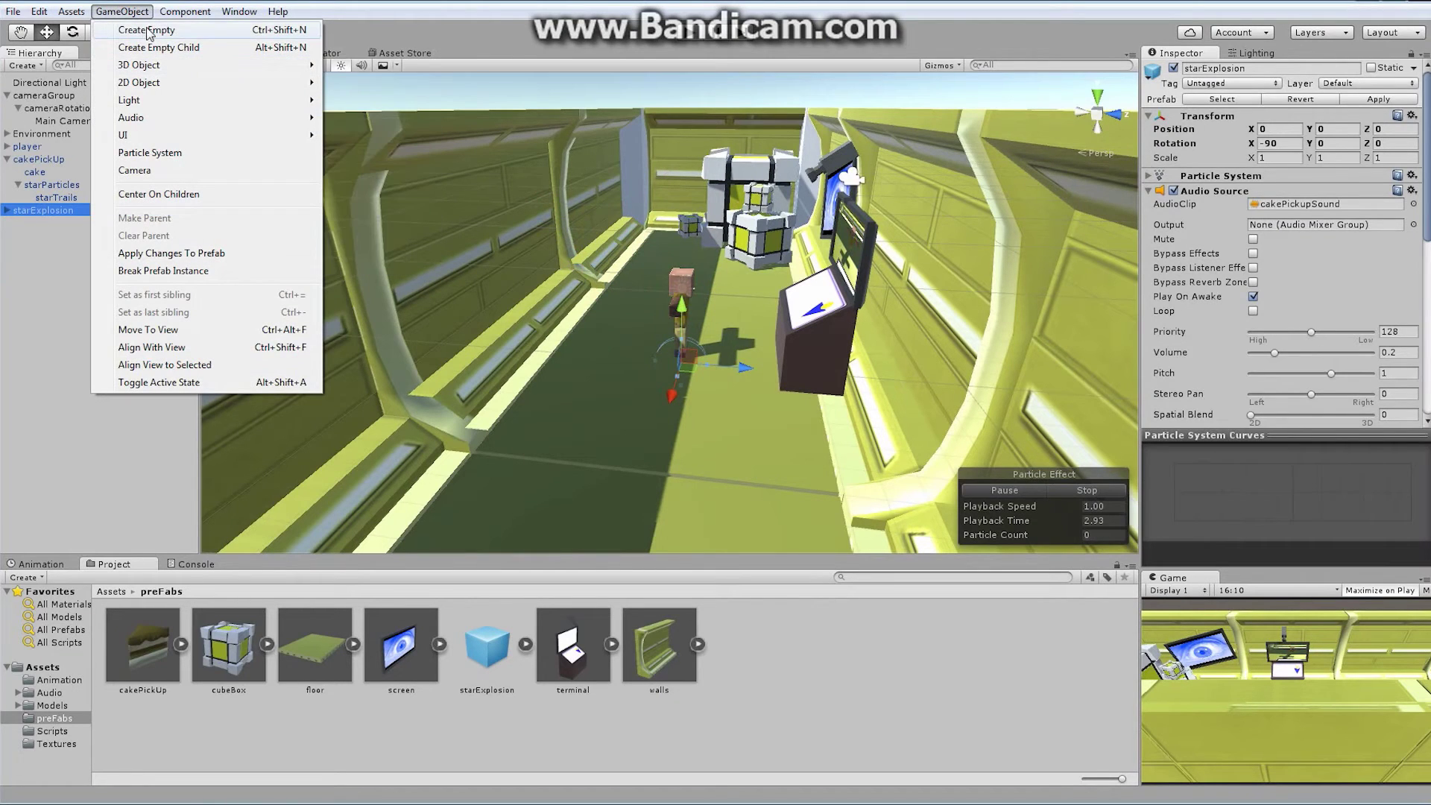
left_click(147, 30)
left_click(1261, 67)
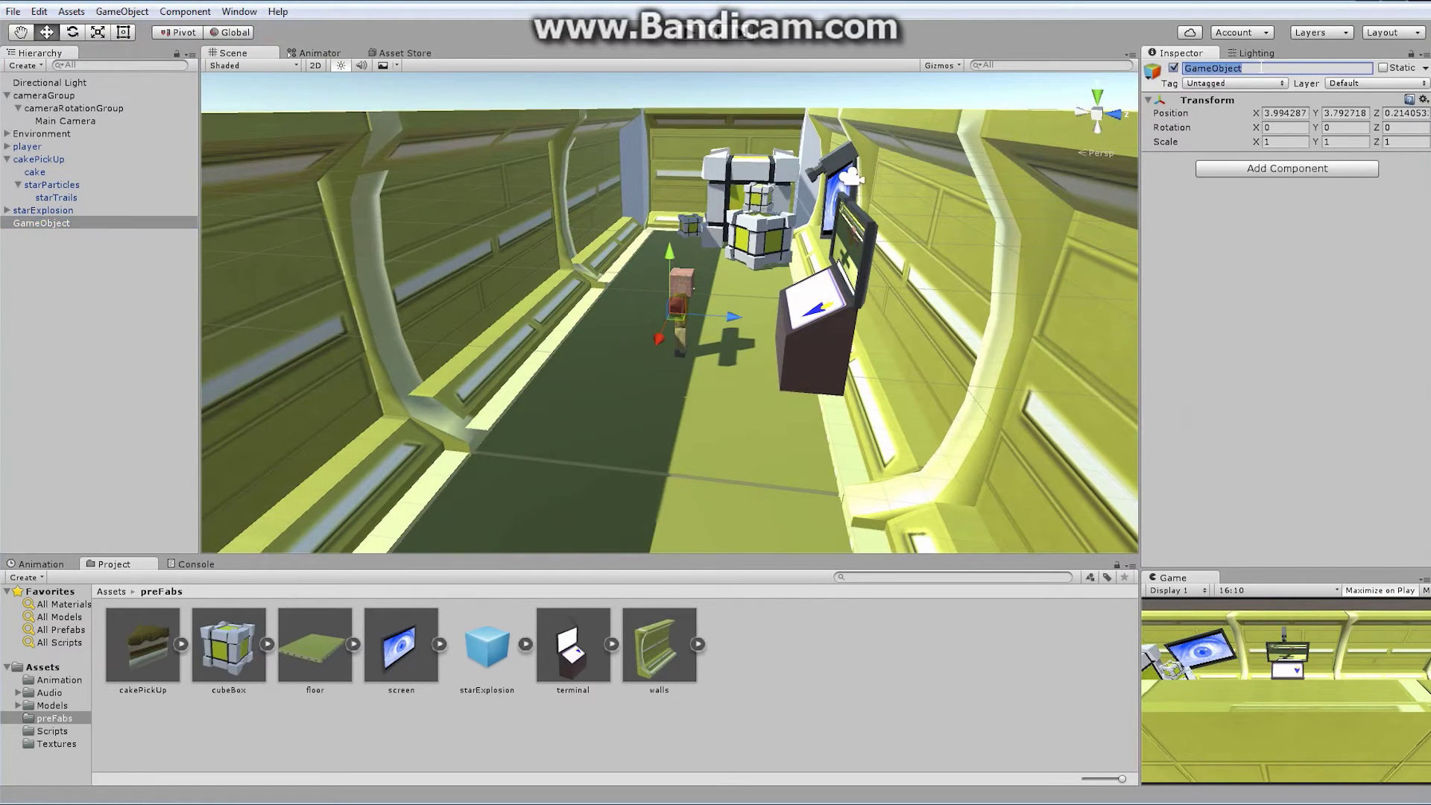
type("starRewardParticles")
key("Return")
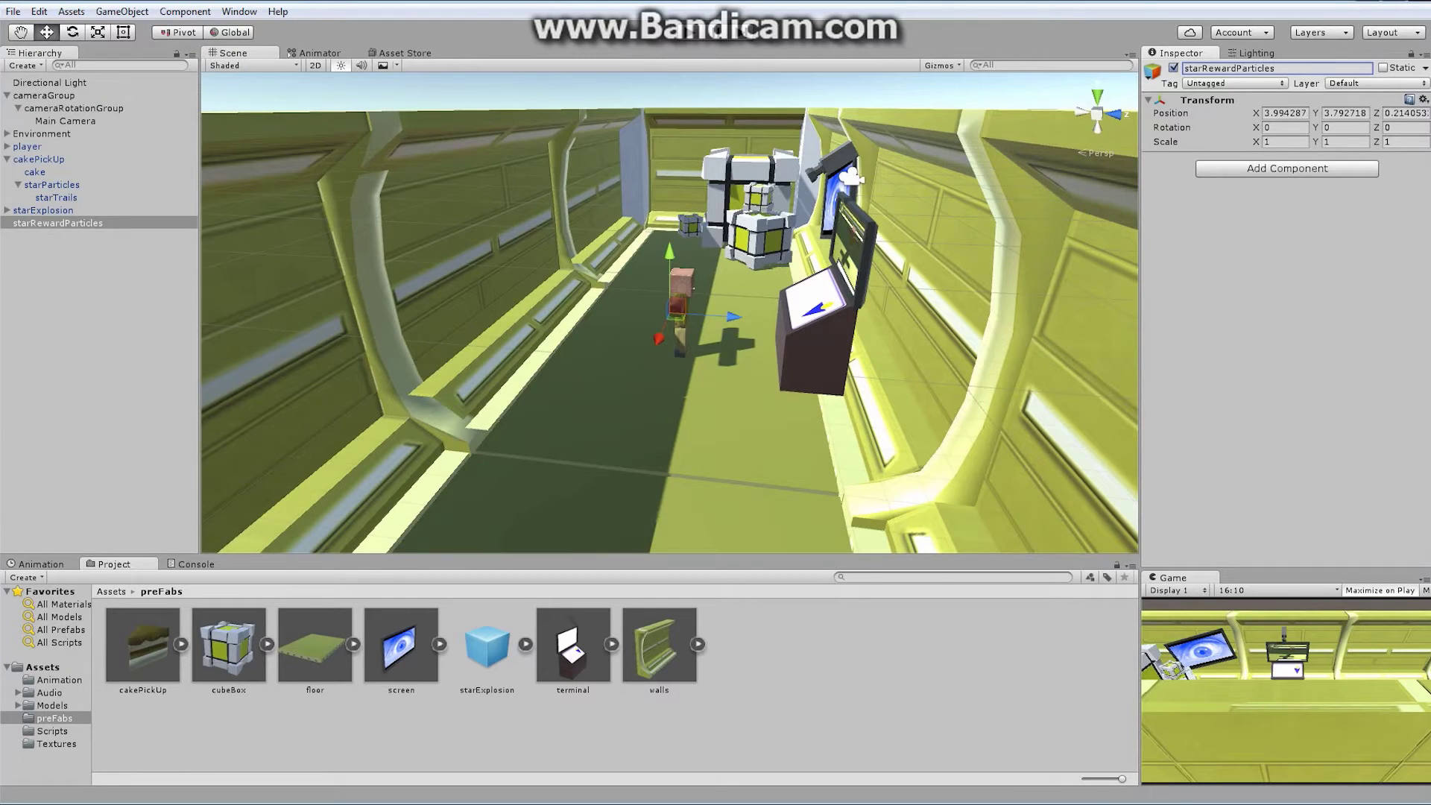
left_click(1423, 99)
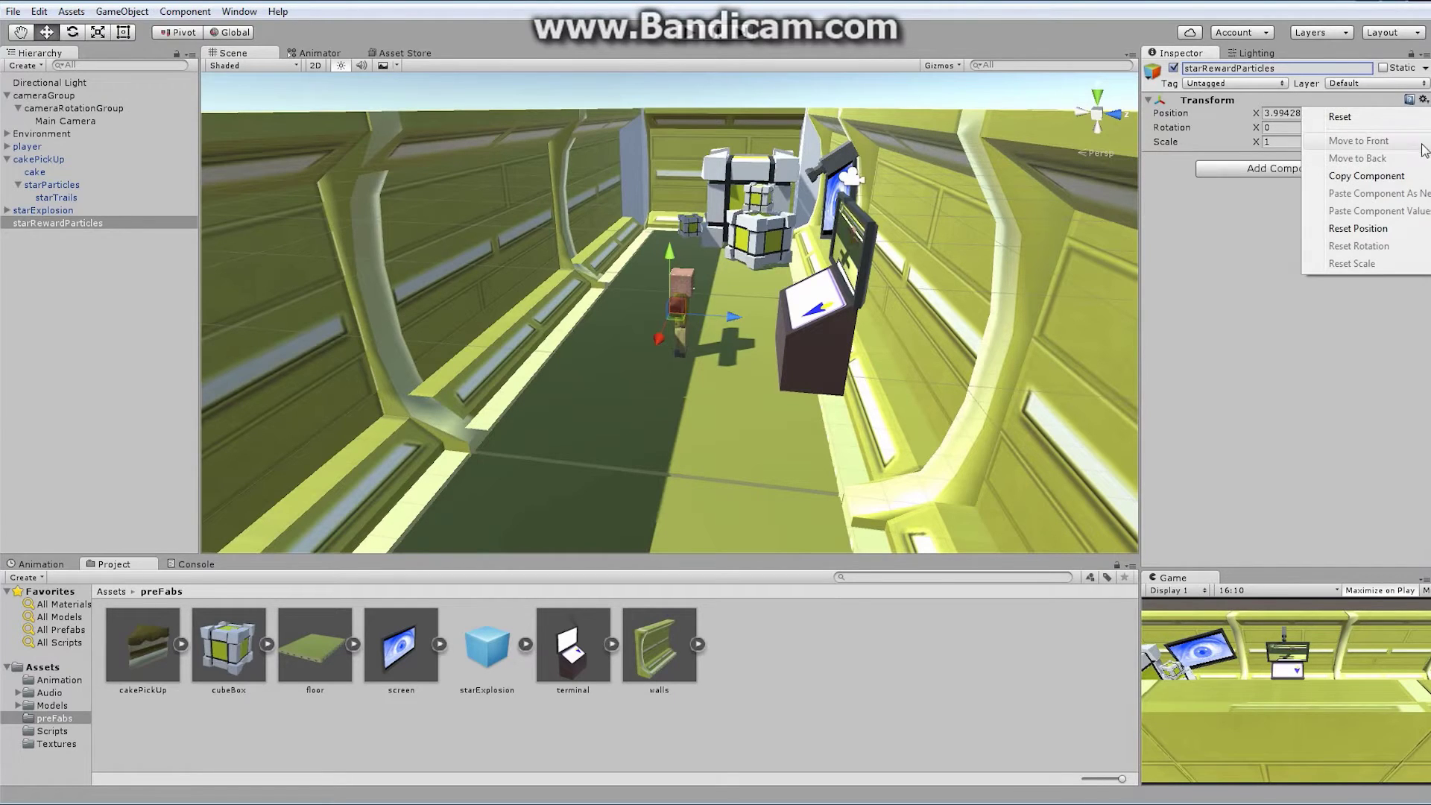
left_click(1351, 118)
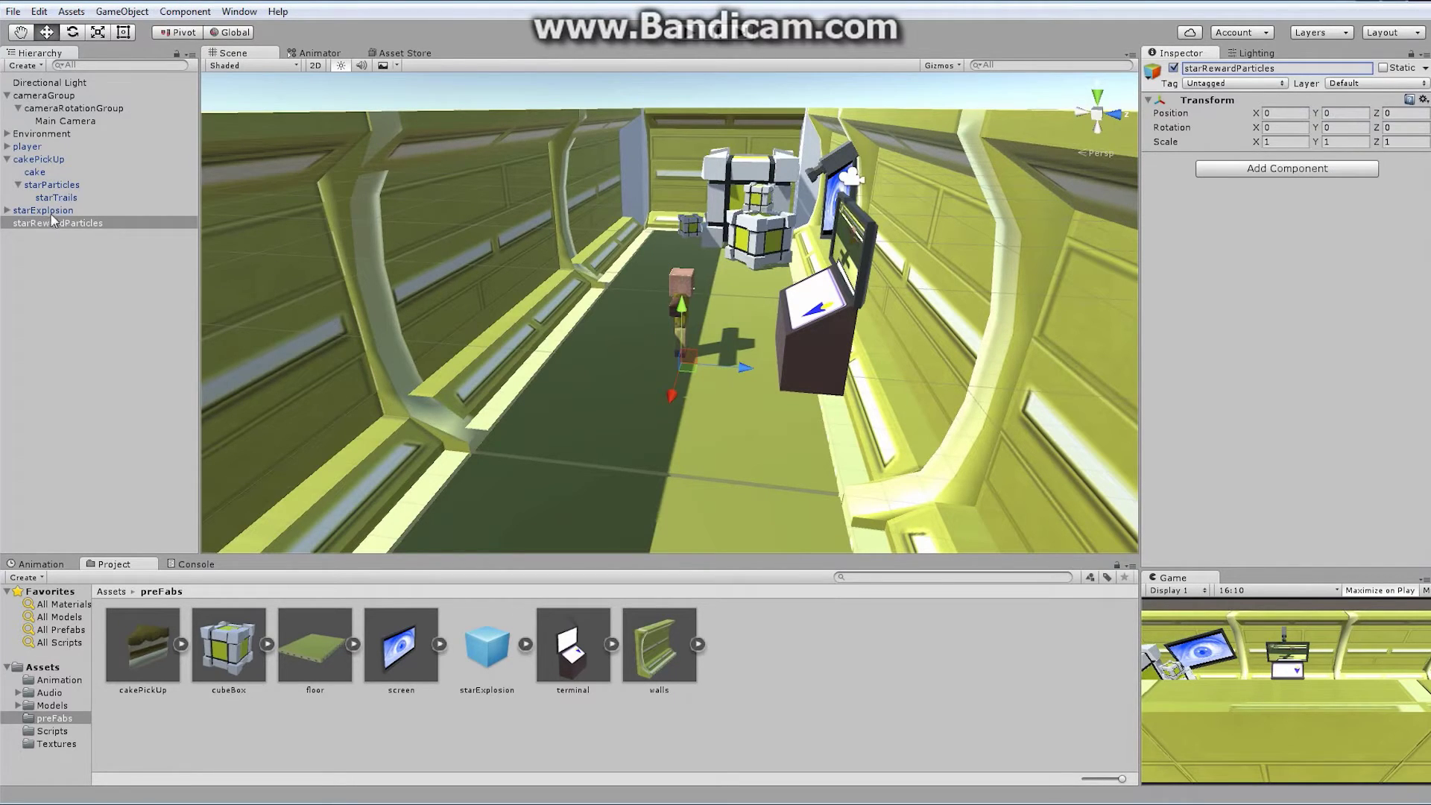
left_click_drag(52, 213, 58, 224)
Delete the old starExplosion prefab, save starRewardParticles as a prefab in preFabs, and remove the scene instance.
left_click(486, 645)
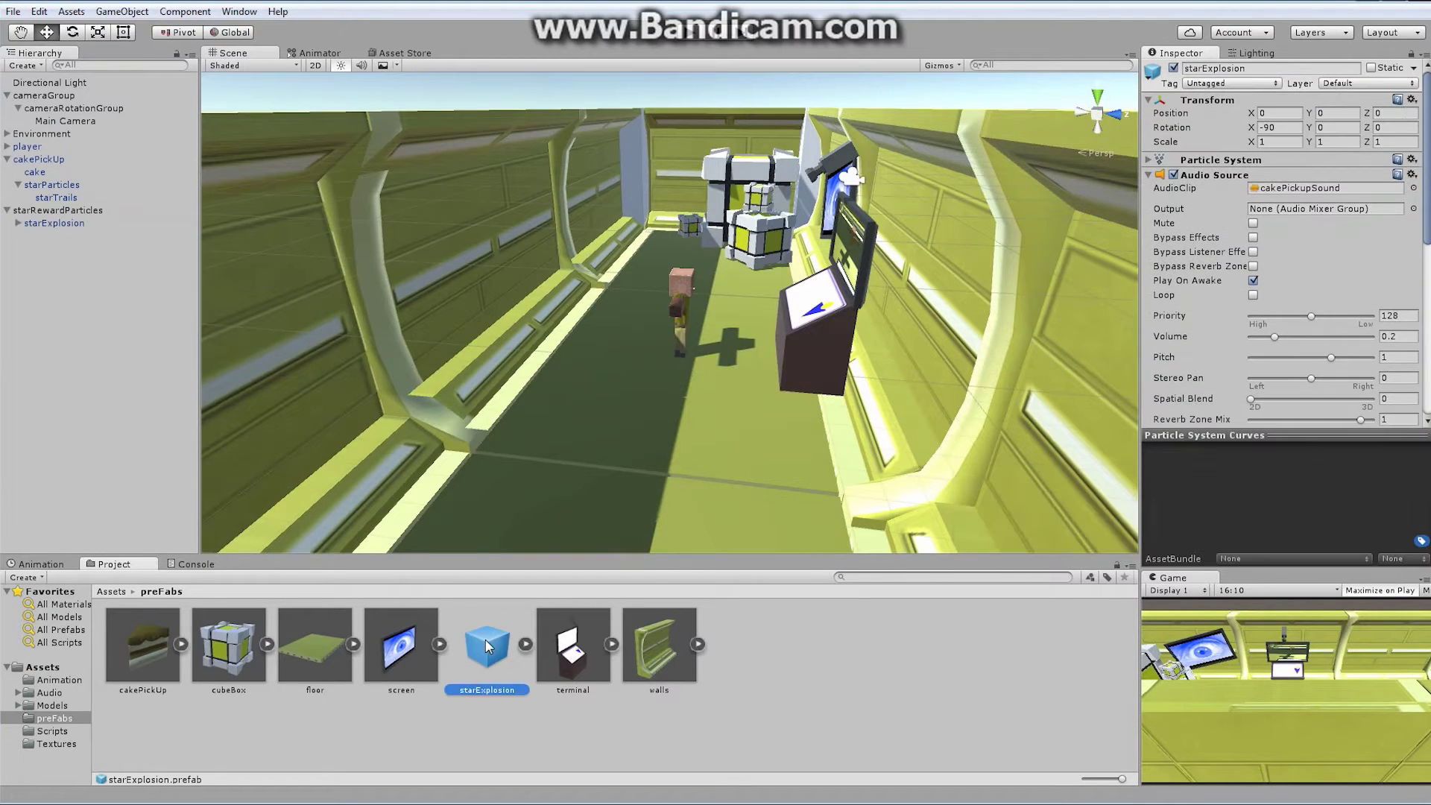
key("Delete")
left_click(765, 435)
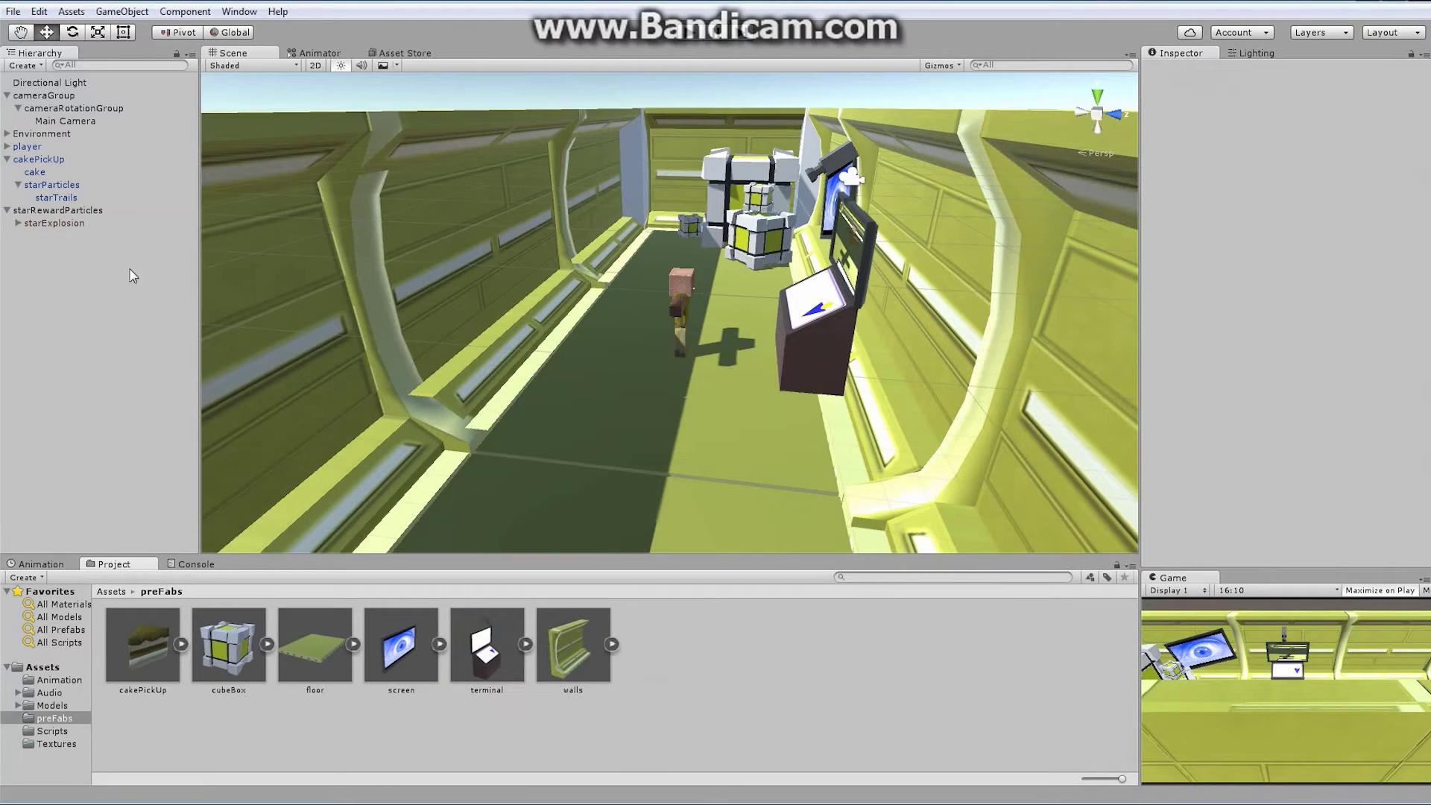
left_click(77, 213)
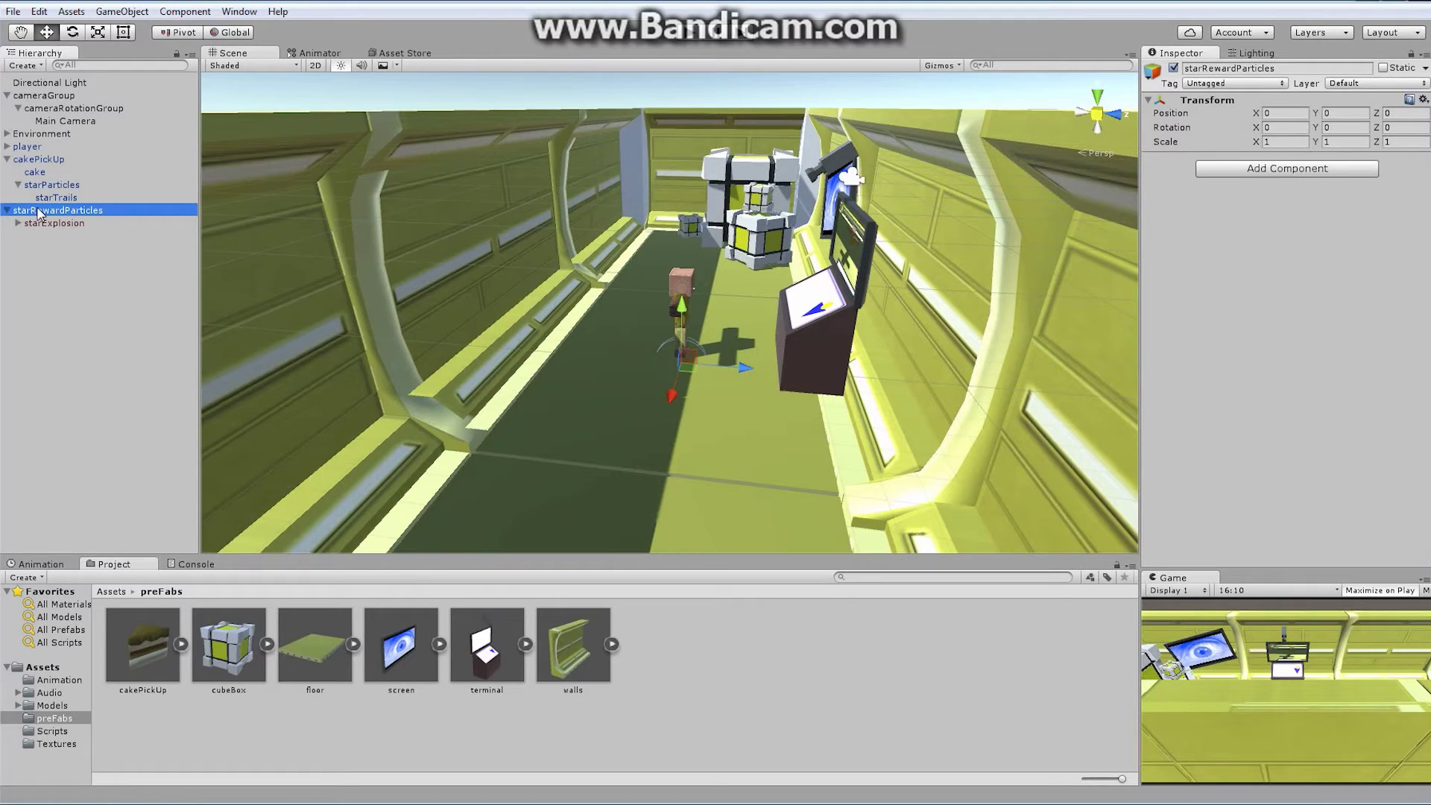
left_click_drag(38, 214, 745, 656)
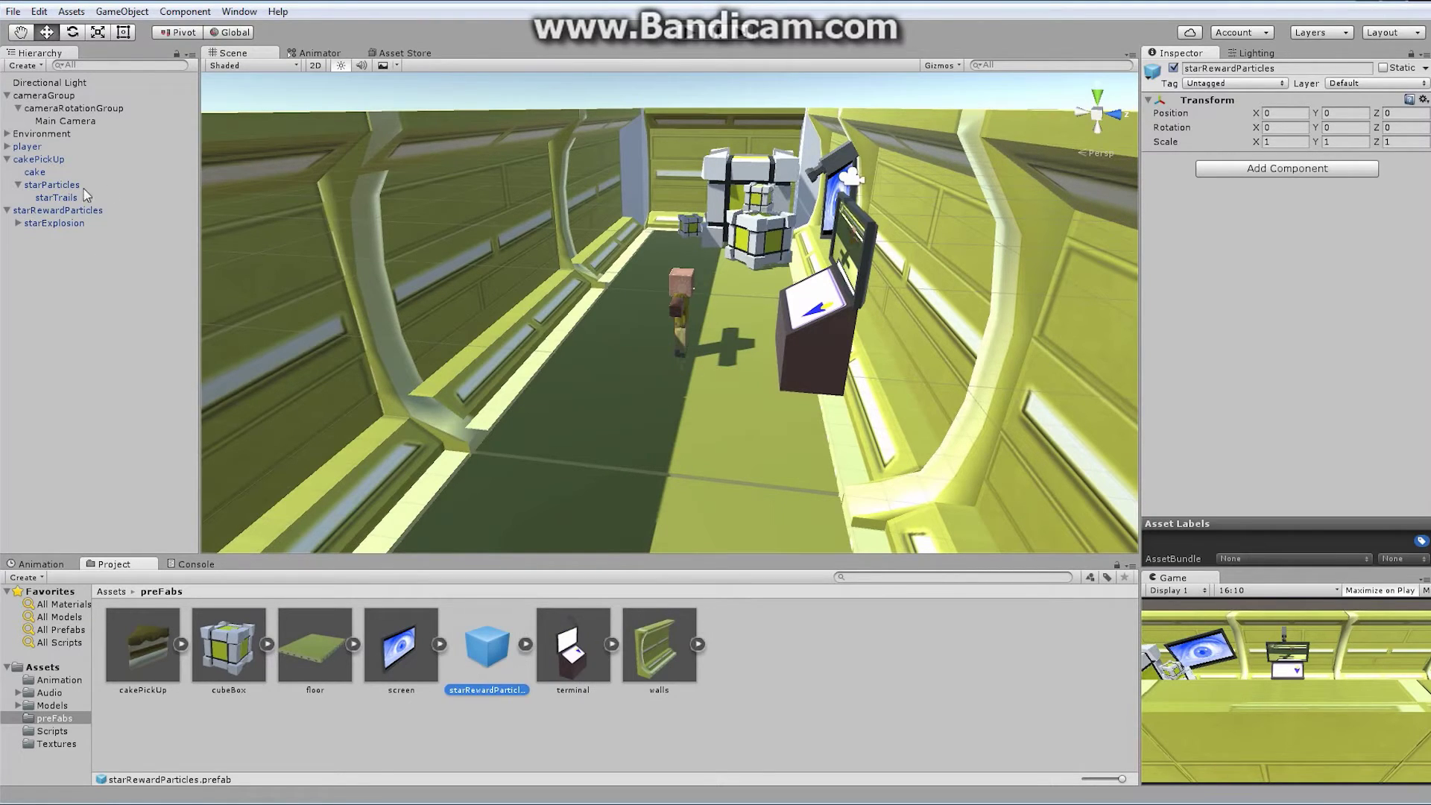
left_click(75, 213)
key("Delete")
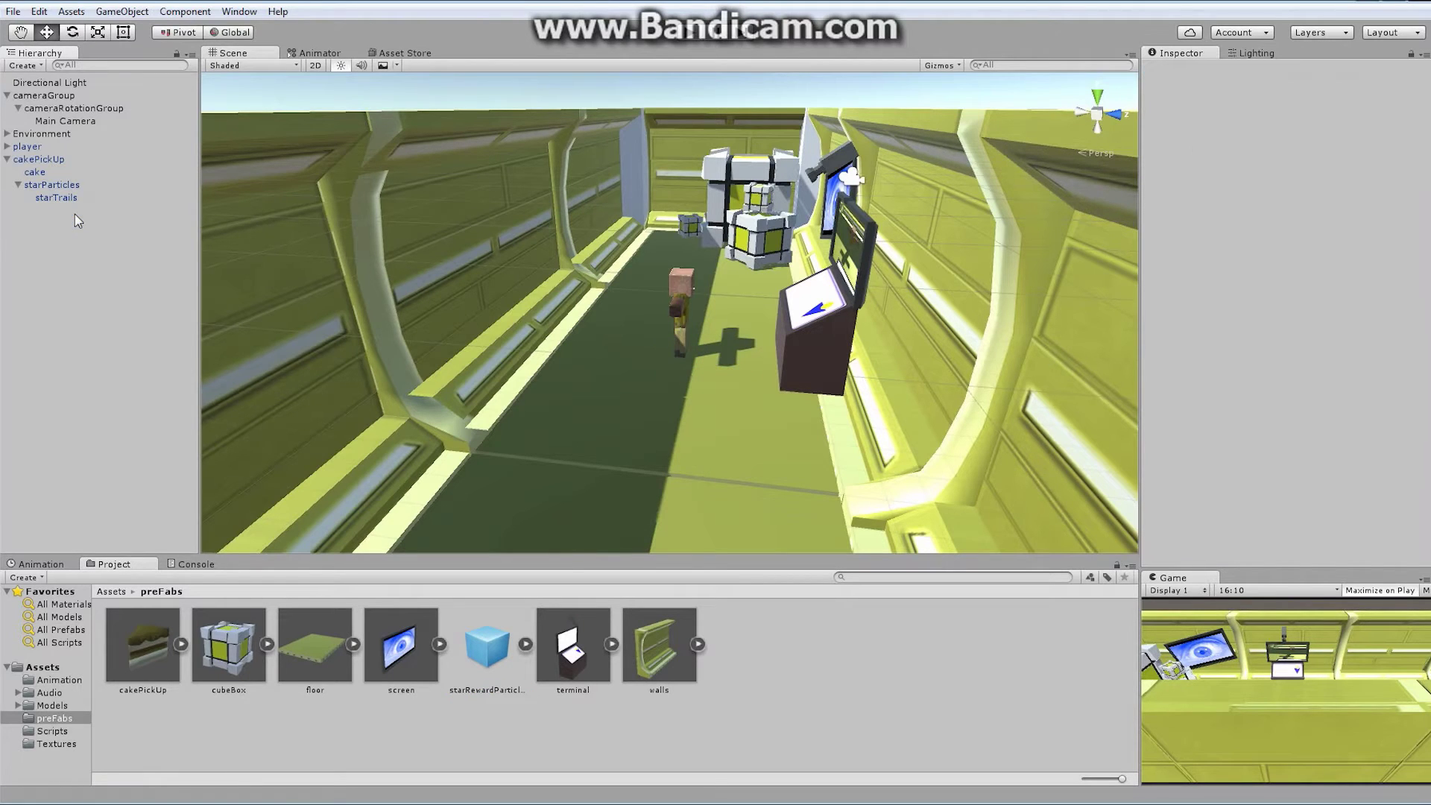
key("alt+Tab")
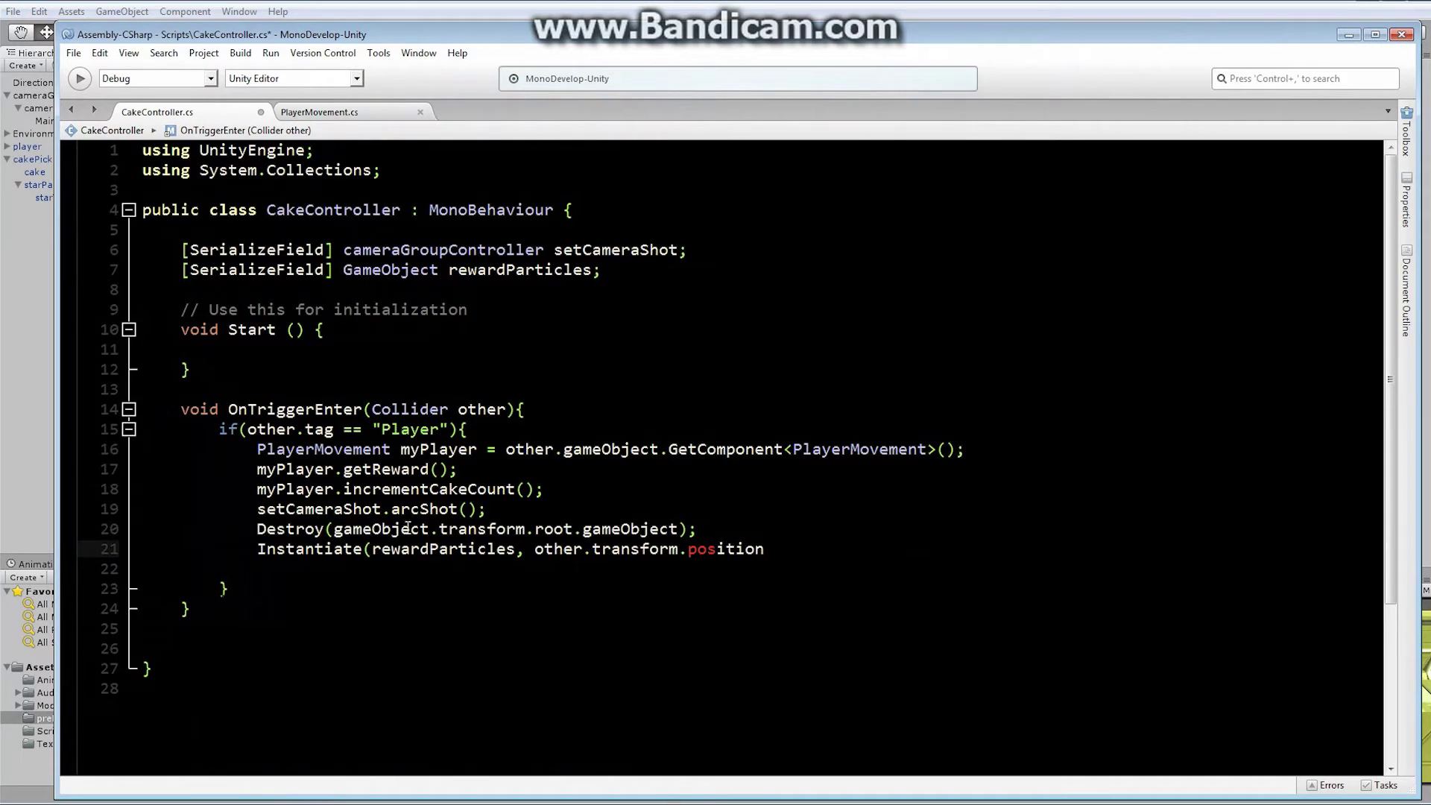
Complete line 21 as Instantiate(rewardParticles, other.transform.position, Quaternion.identity);.
left_click(784, 550)
type(".Equals")
key("BackSpace")
key("BackSpace")
key("BackSpace")
key("BackSpace")
key("BackSpace")
key("BackSpace")
key("BackSpace")
key("BackSpace")
type(", ")
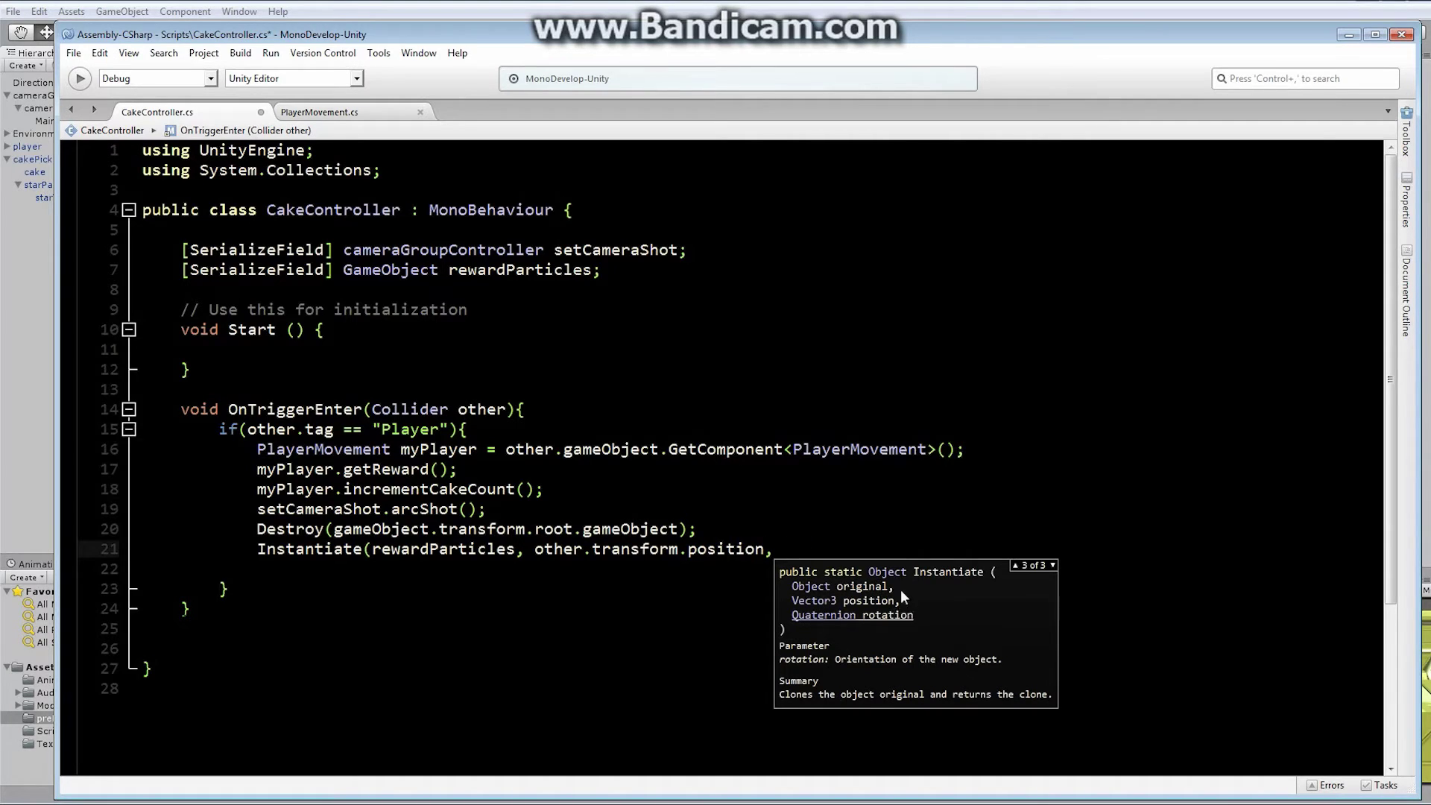
type("qu")
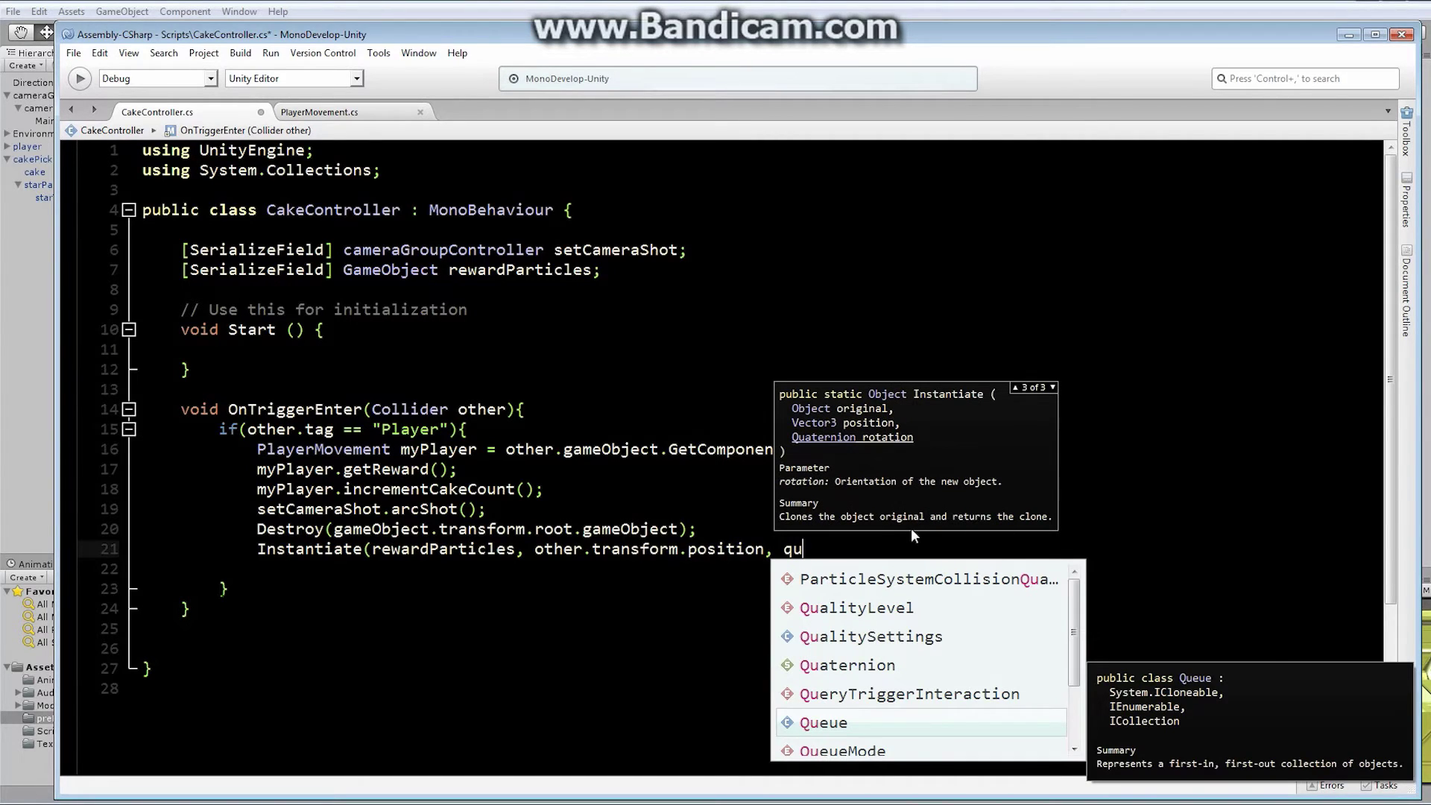
type("aternion.identity")
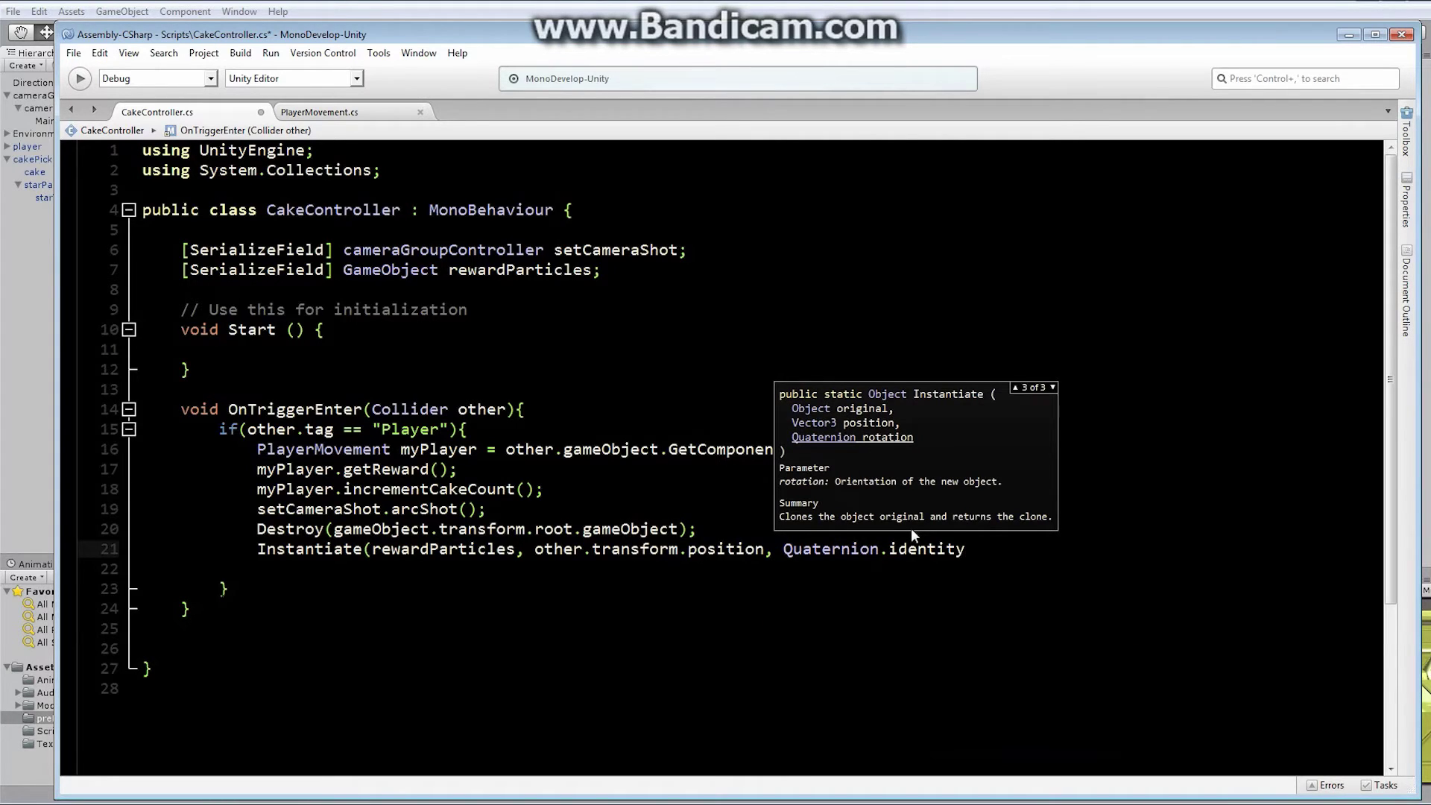
type(");")
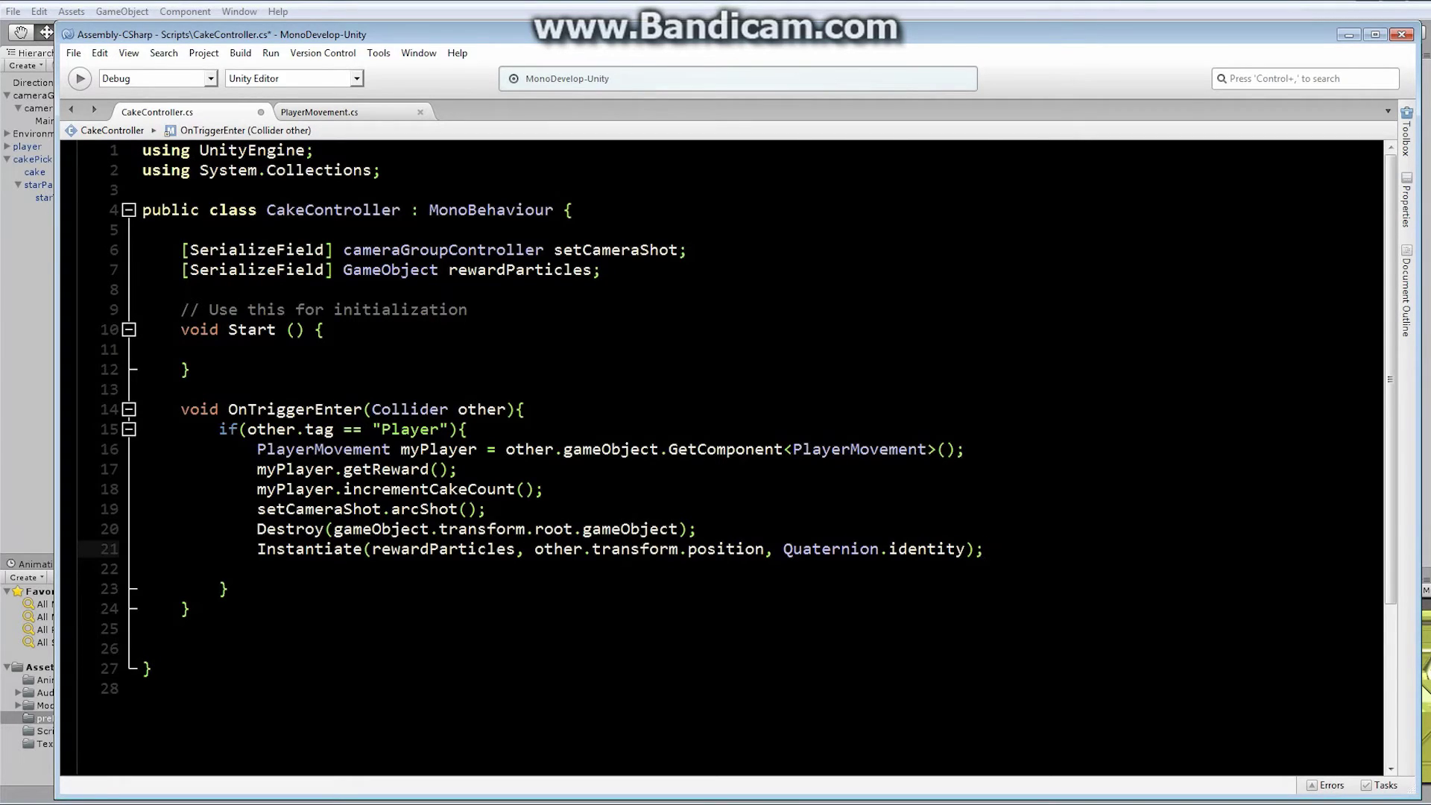
left_click(428, 16)
Inspect the particle settings of starExplosion inside the starRewardParticles prefab.
left_click(477, 692)
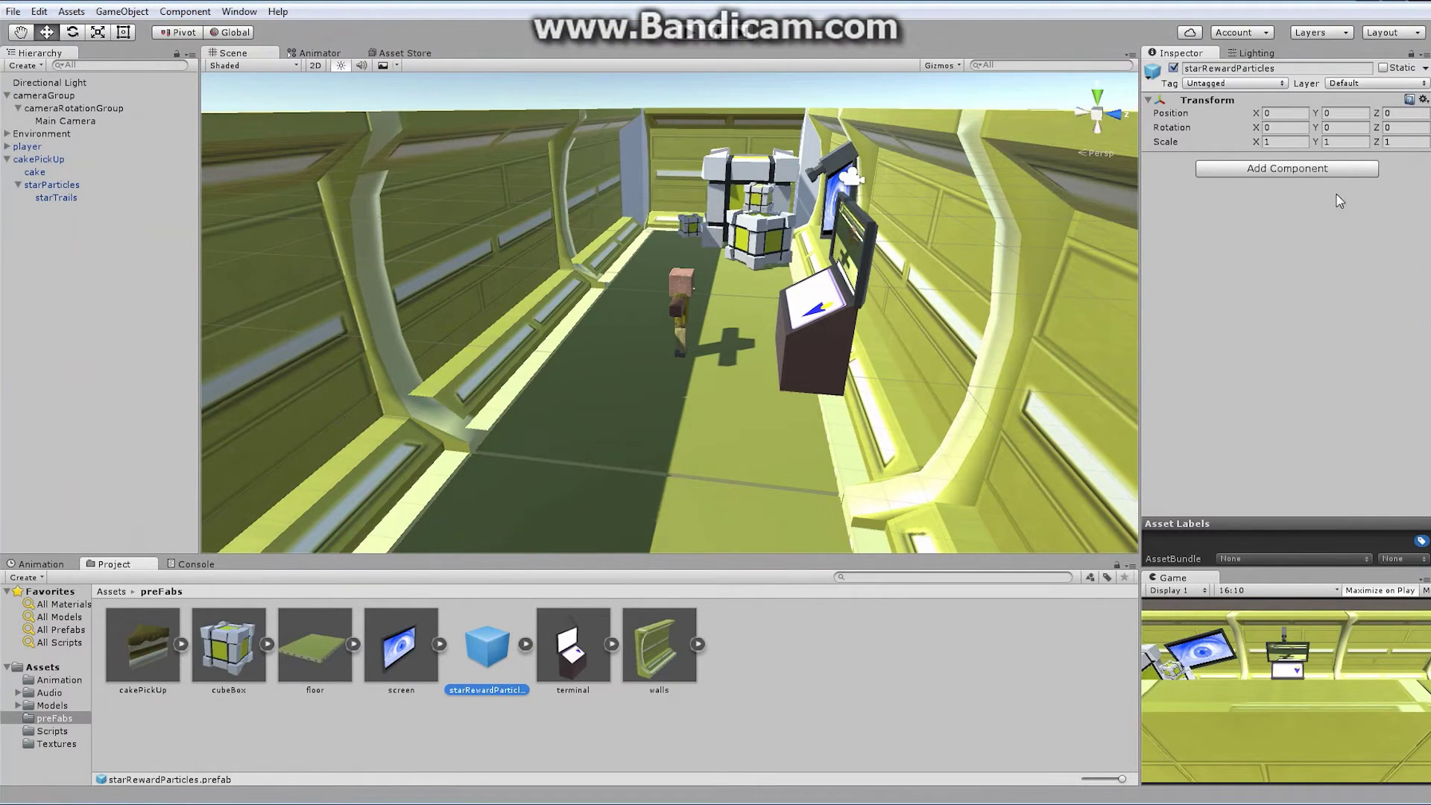
left_click(526, 645)
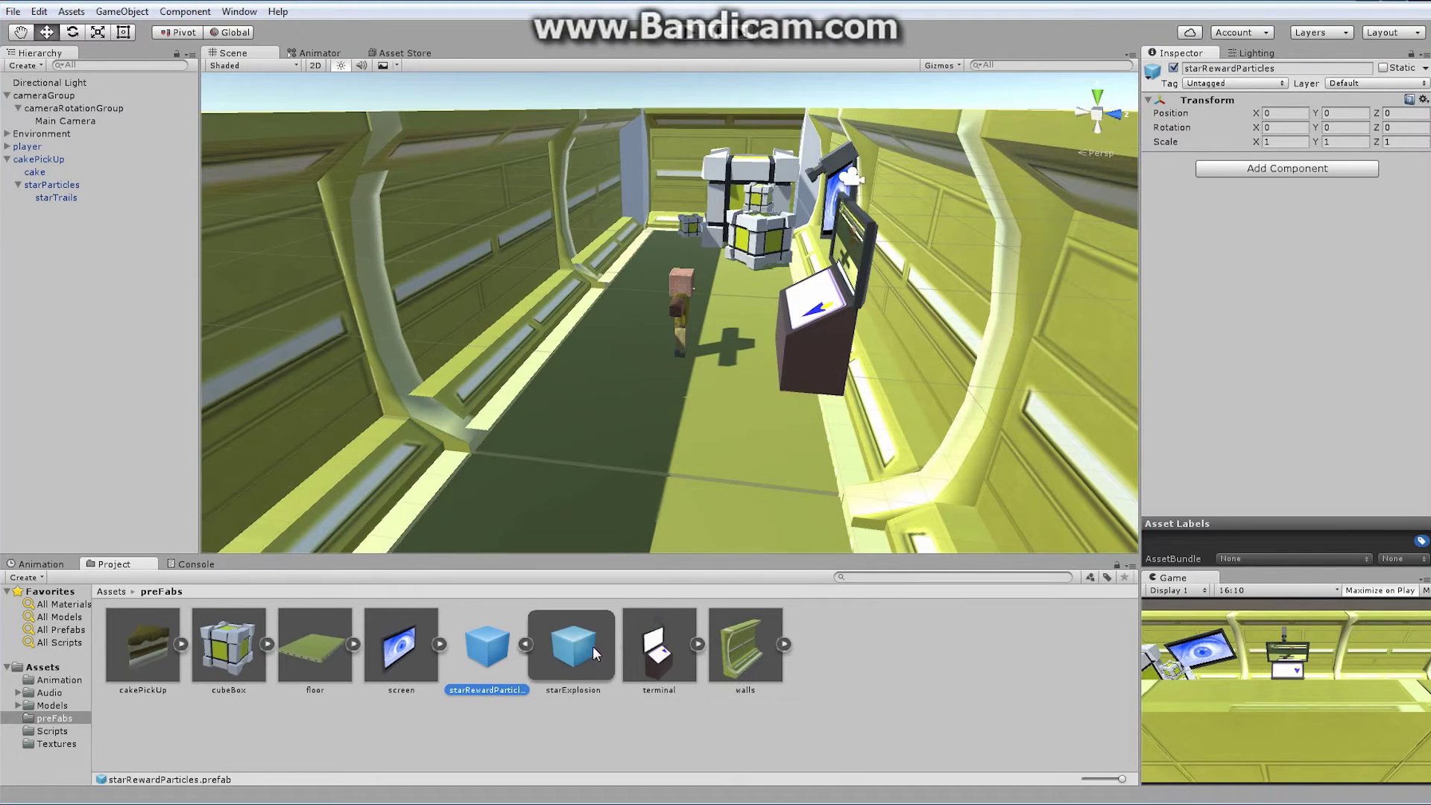
left_click(573, 645)
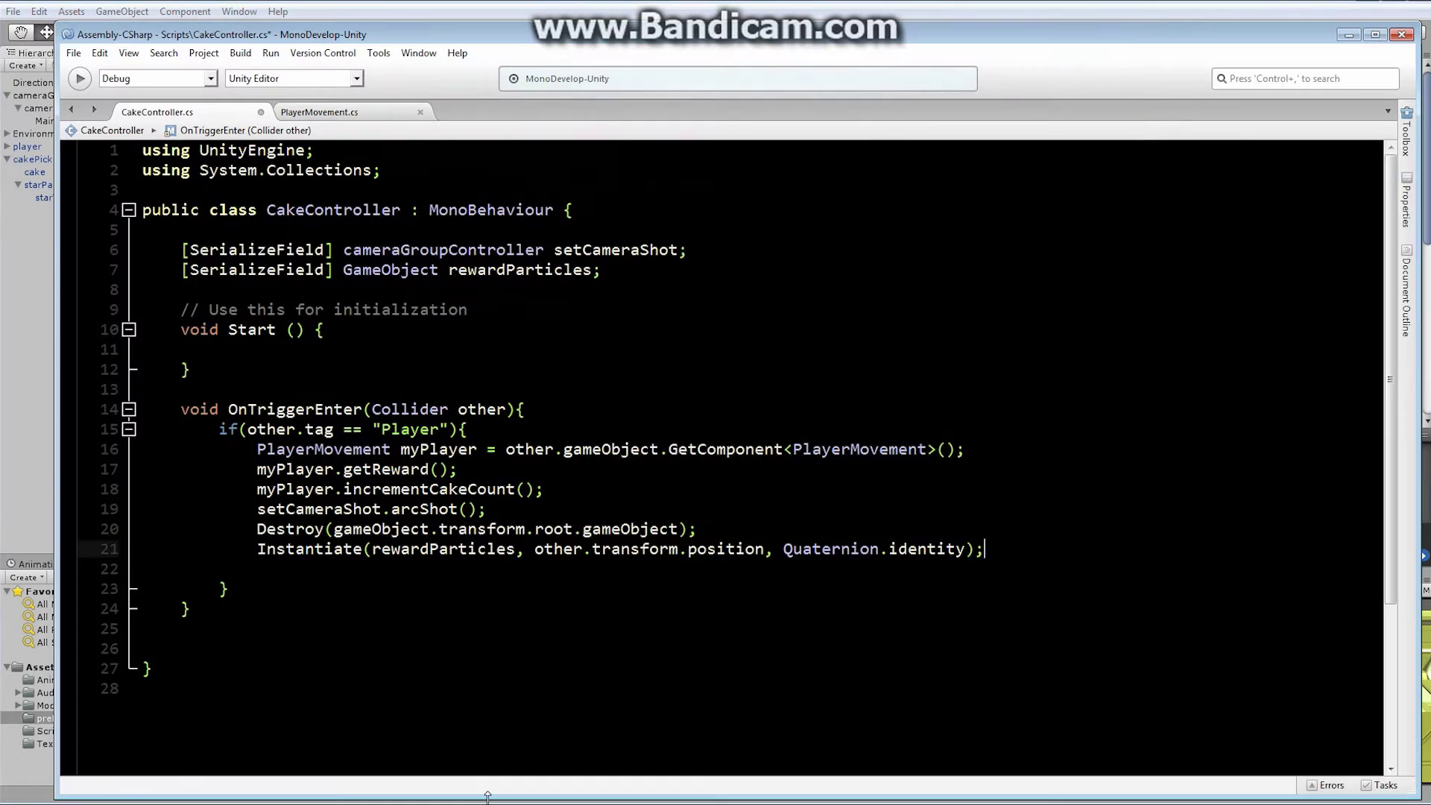
Save CakeController.cs in MonoDevelop and return to Unity.
key("alt+Tab")
left_click(76, 53)
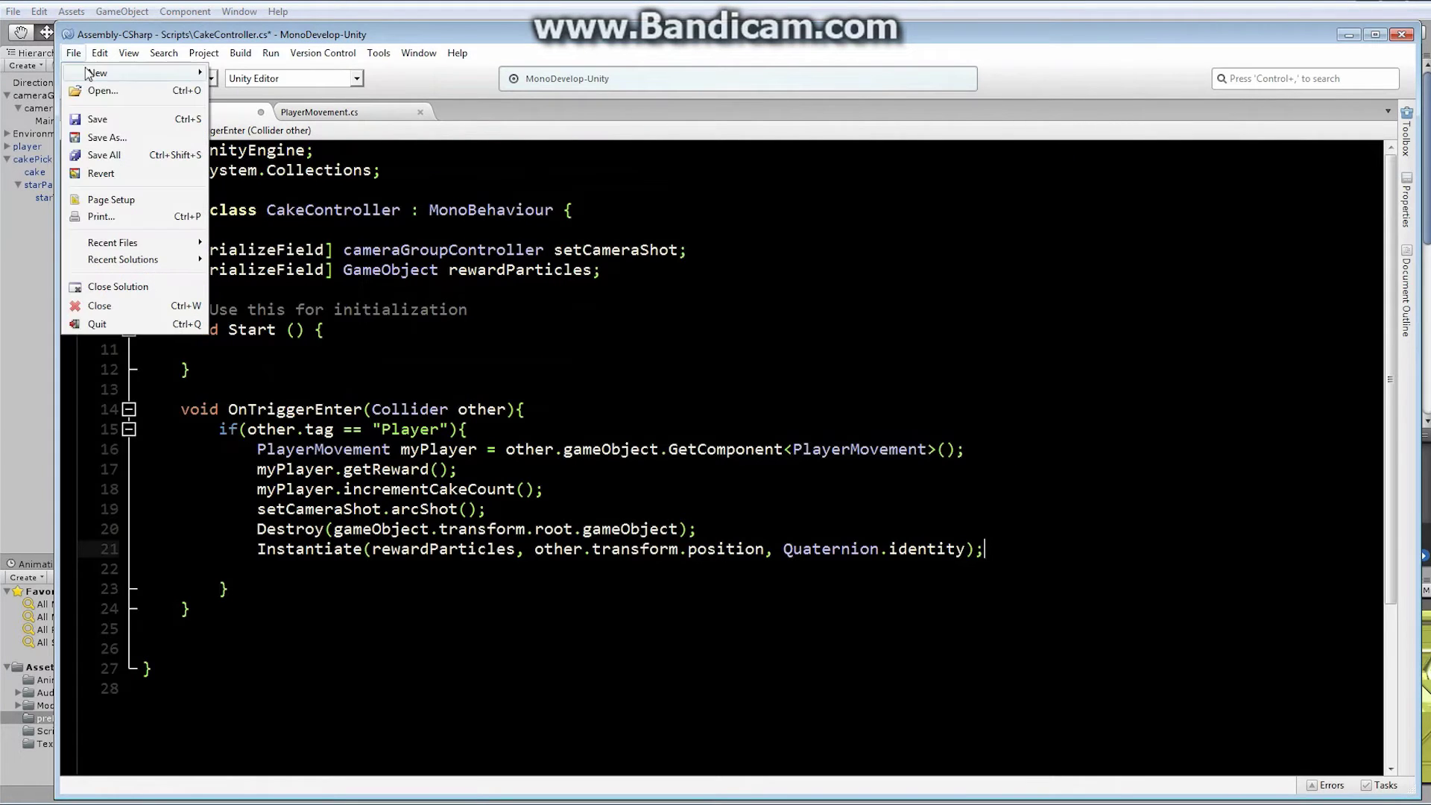
left_click(103, 119)
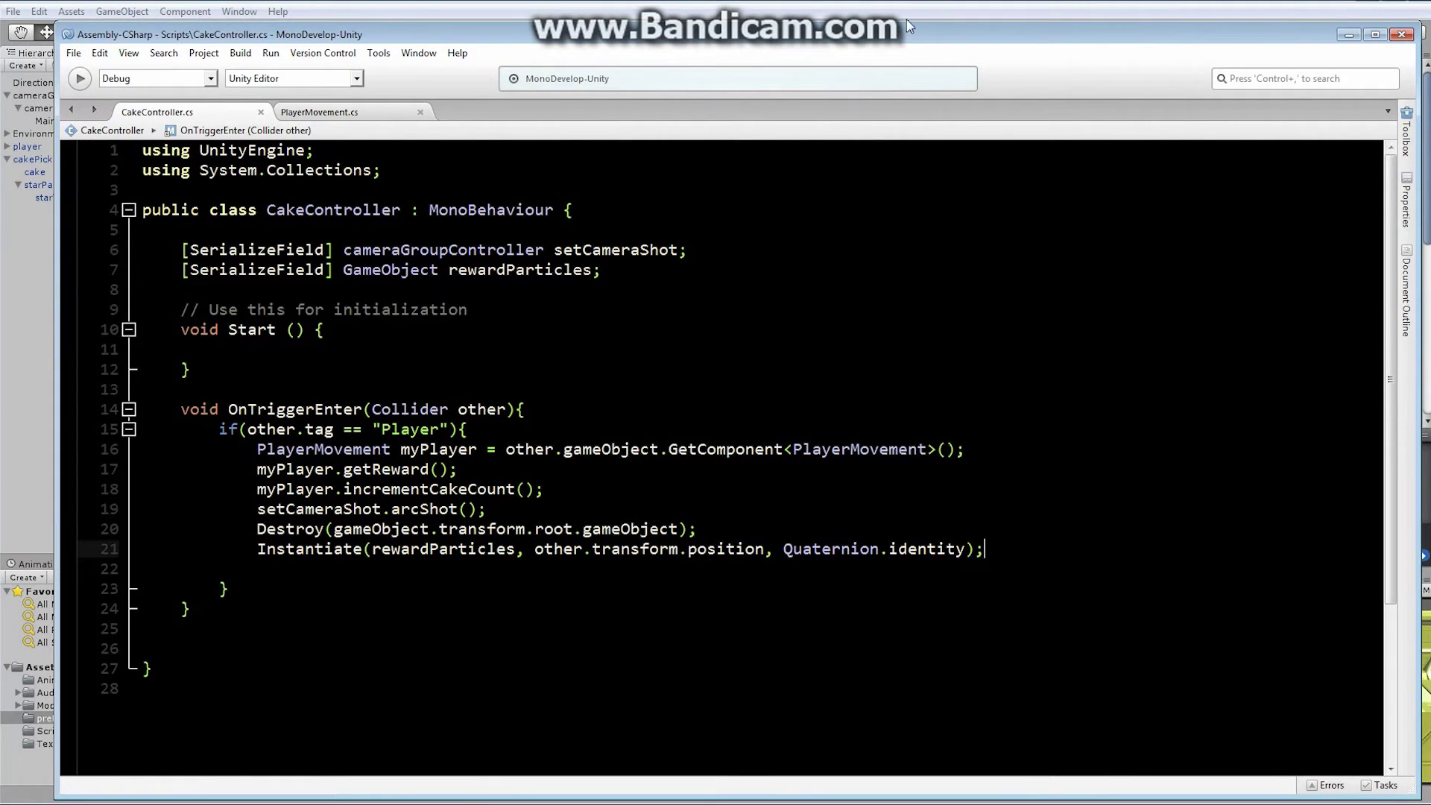
key("alt+Tab")
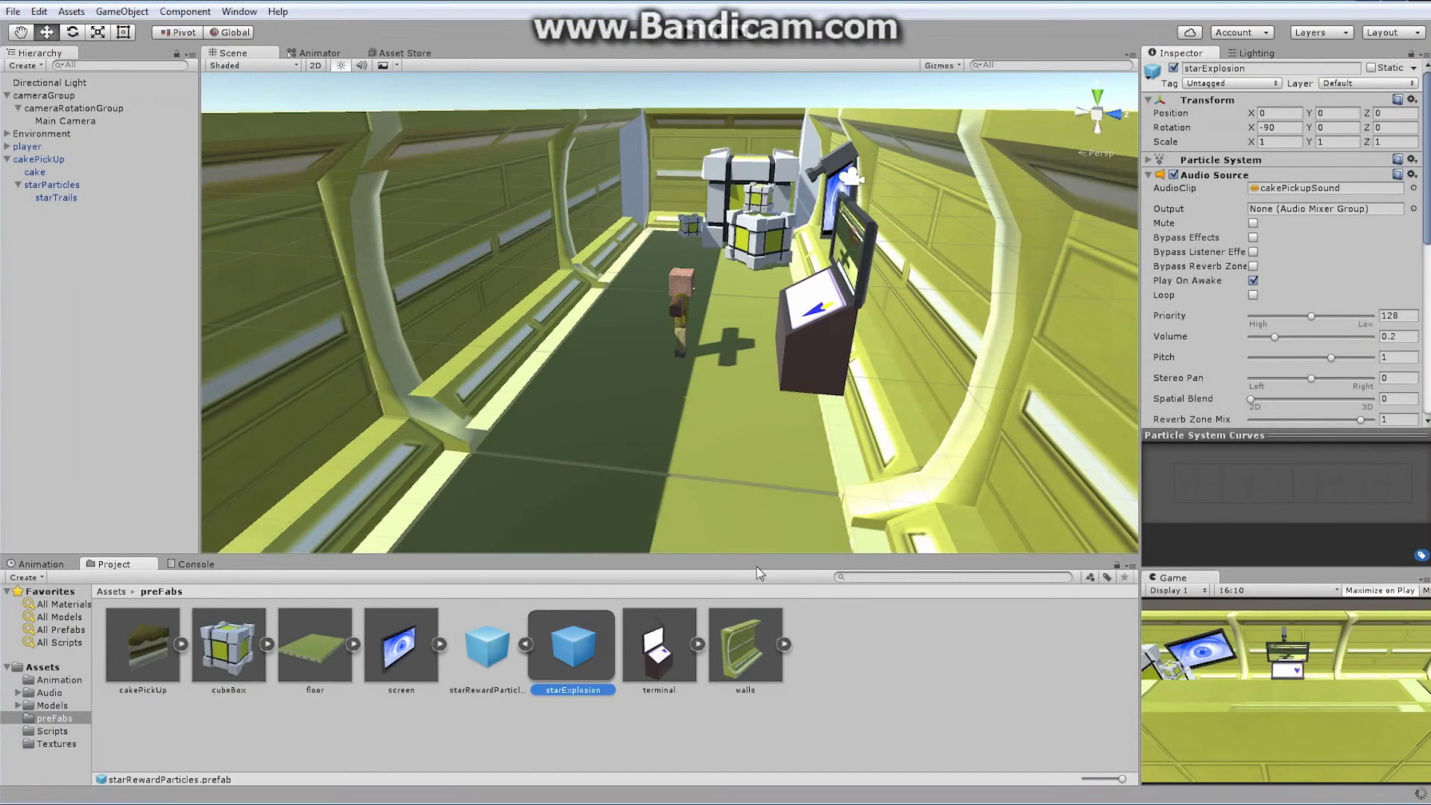
Assign the starRewardParticles prefab to the cake's Reward Particles field.
left_click(45, 173)
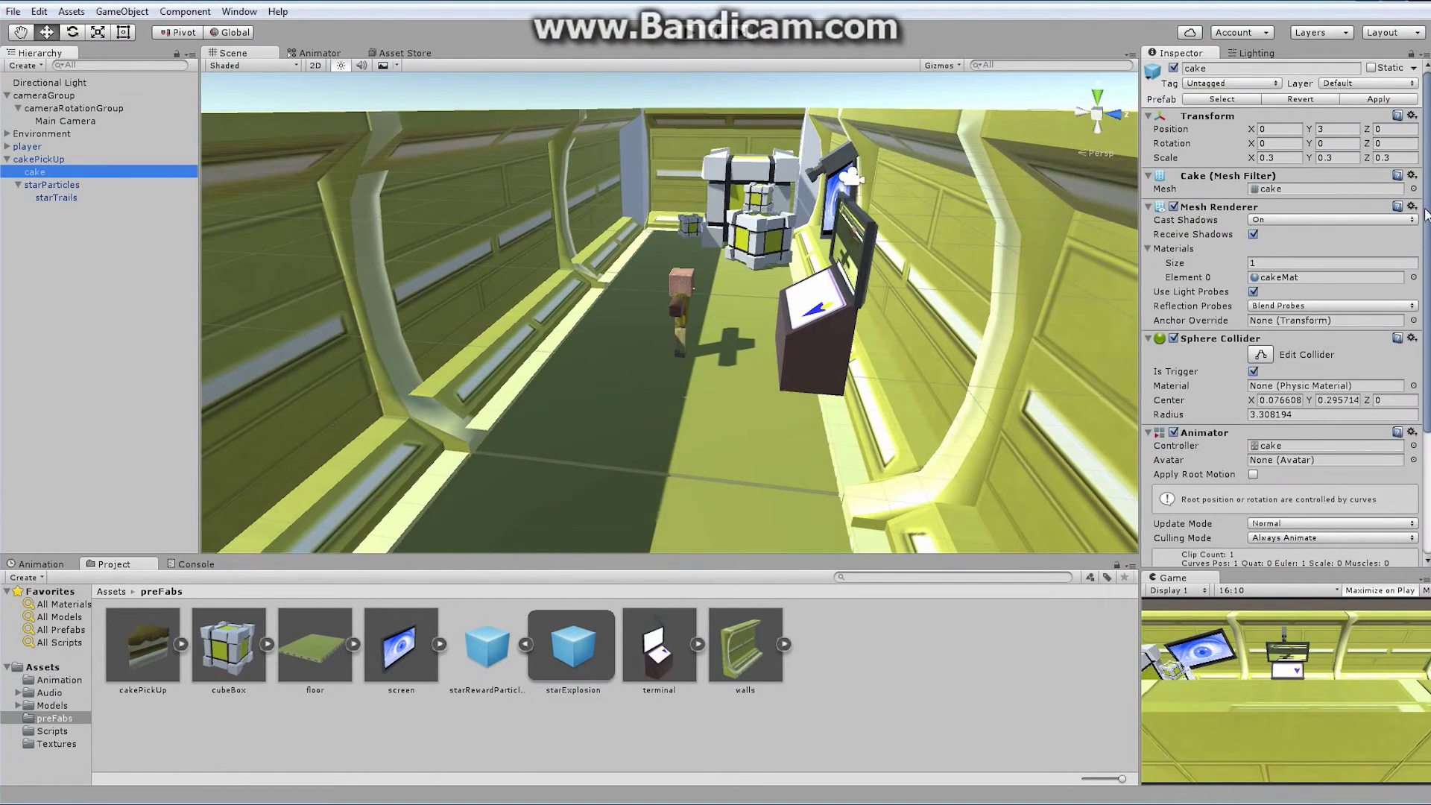
left_click_drag(1427, 215, 1427, 393)
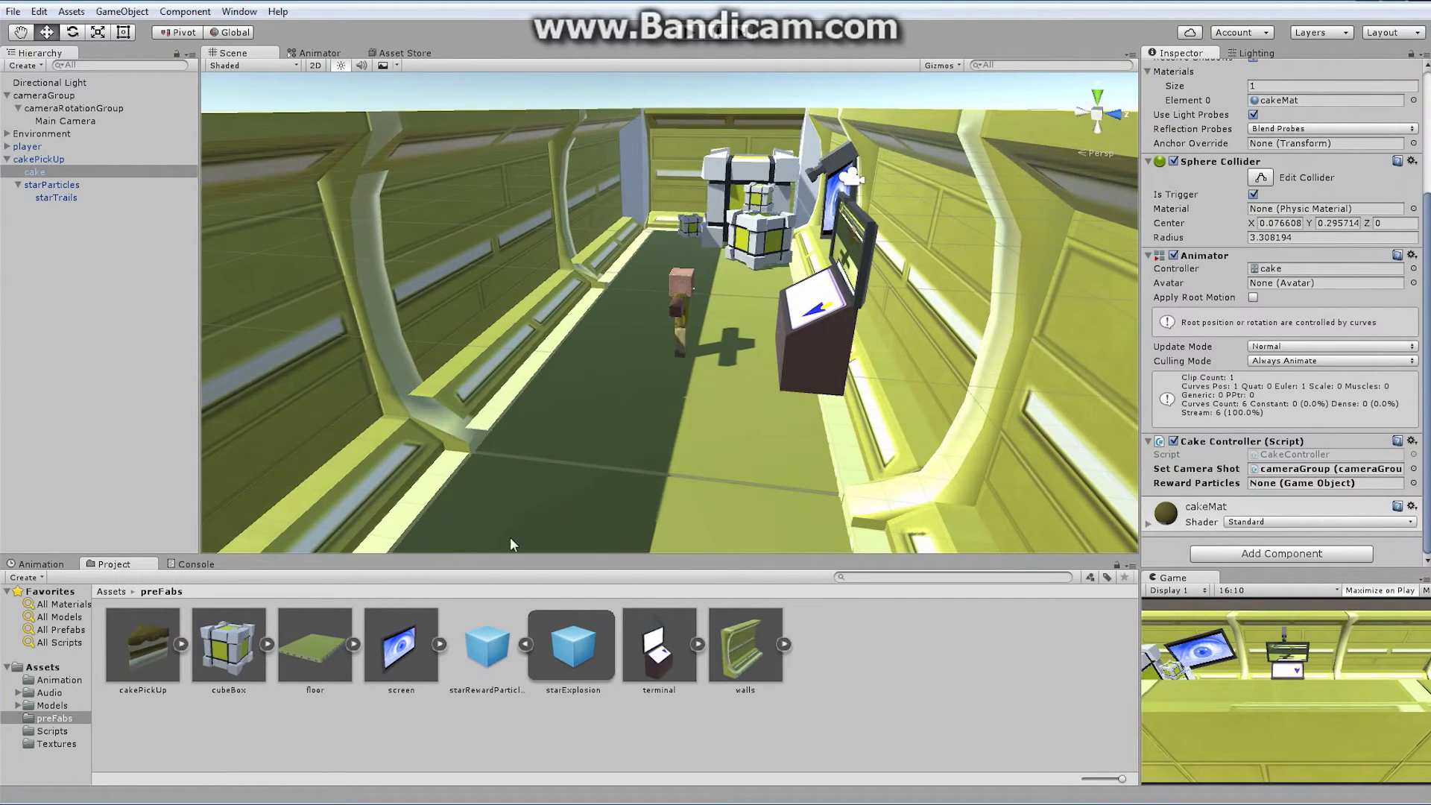
left_click_drag(486, 647, 1301, 490)
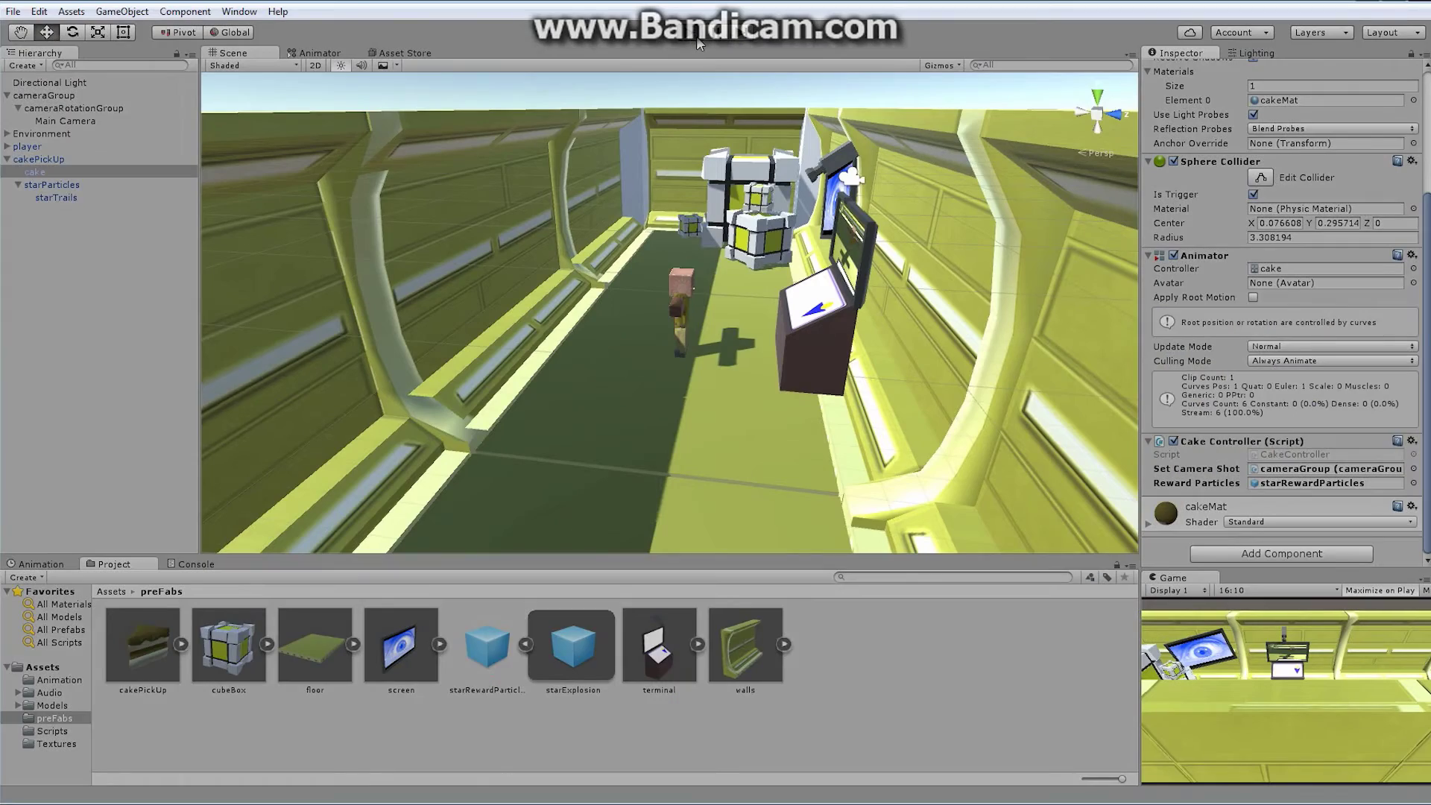
left_click(697, 34)
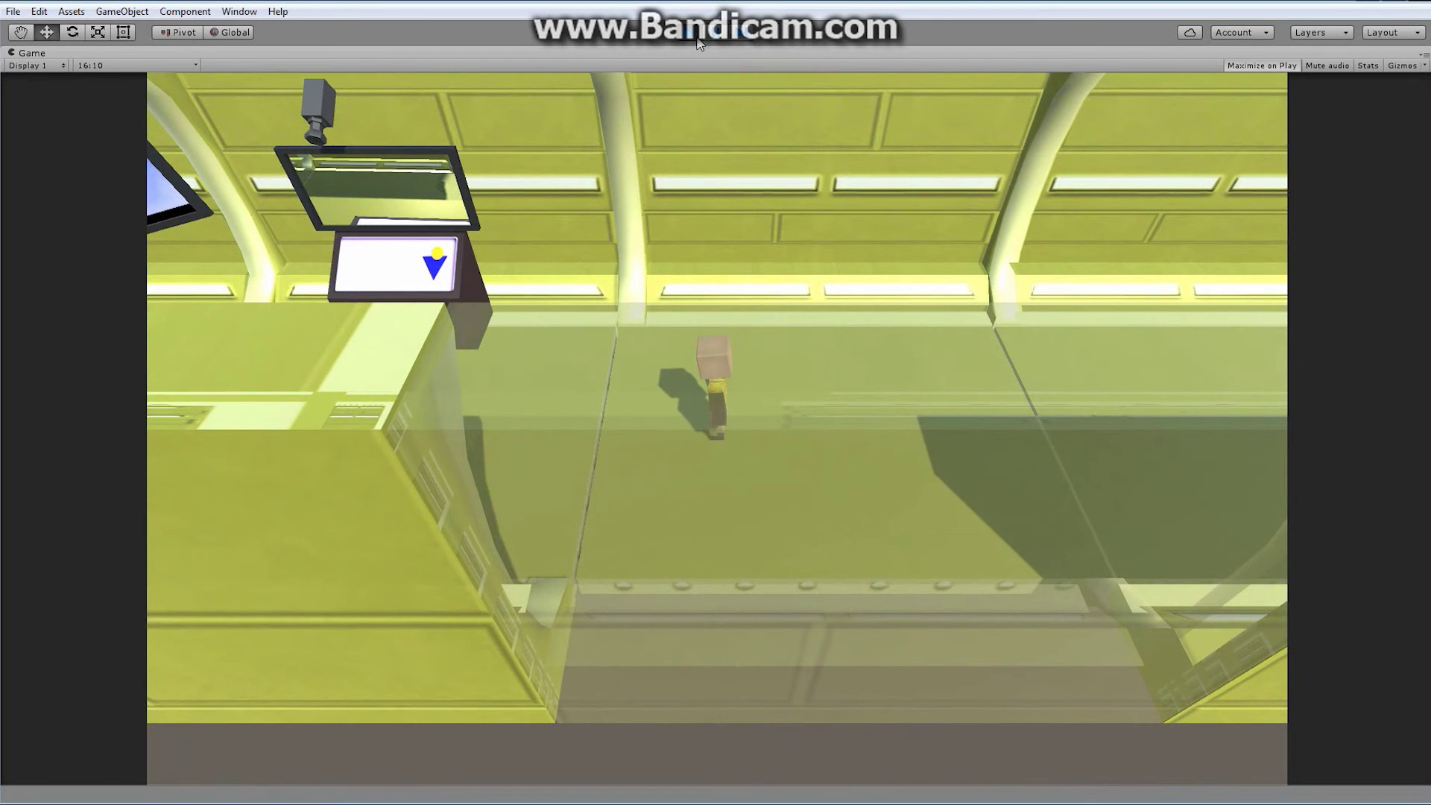
left_click(689, 37)
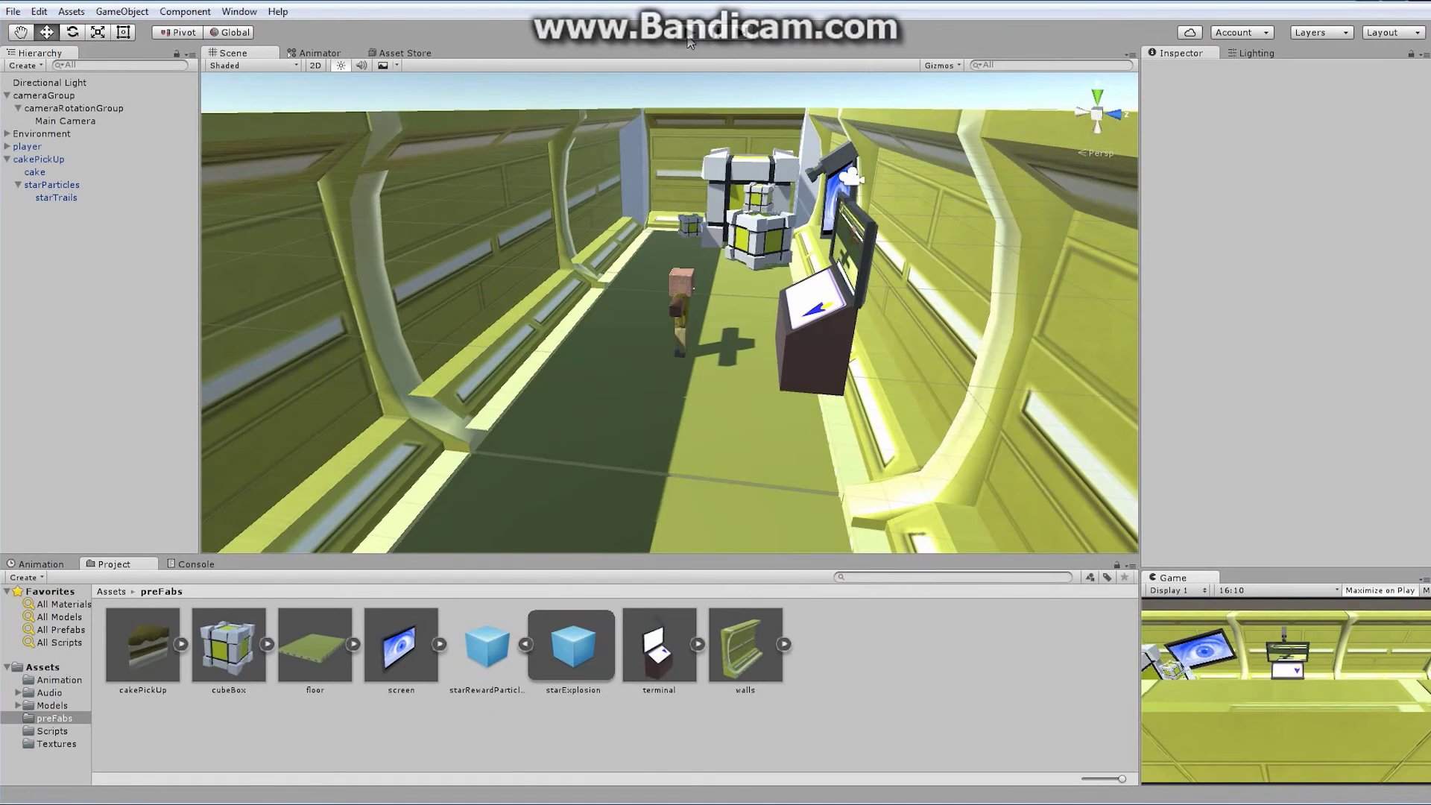
Collapse cakePickUp, enter play mode, and walk the player into the cake to spawn the burst.
left_click(7, 159)
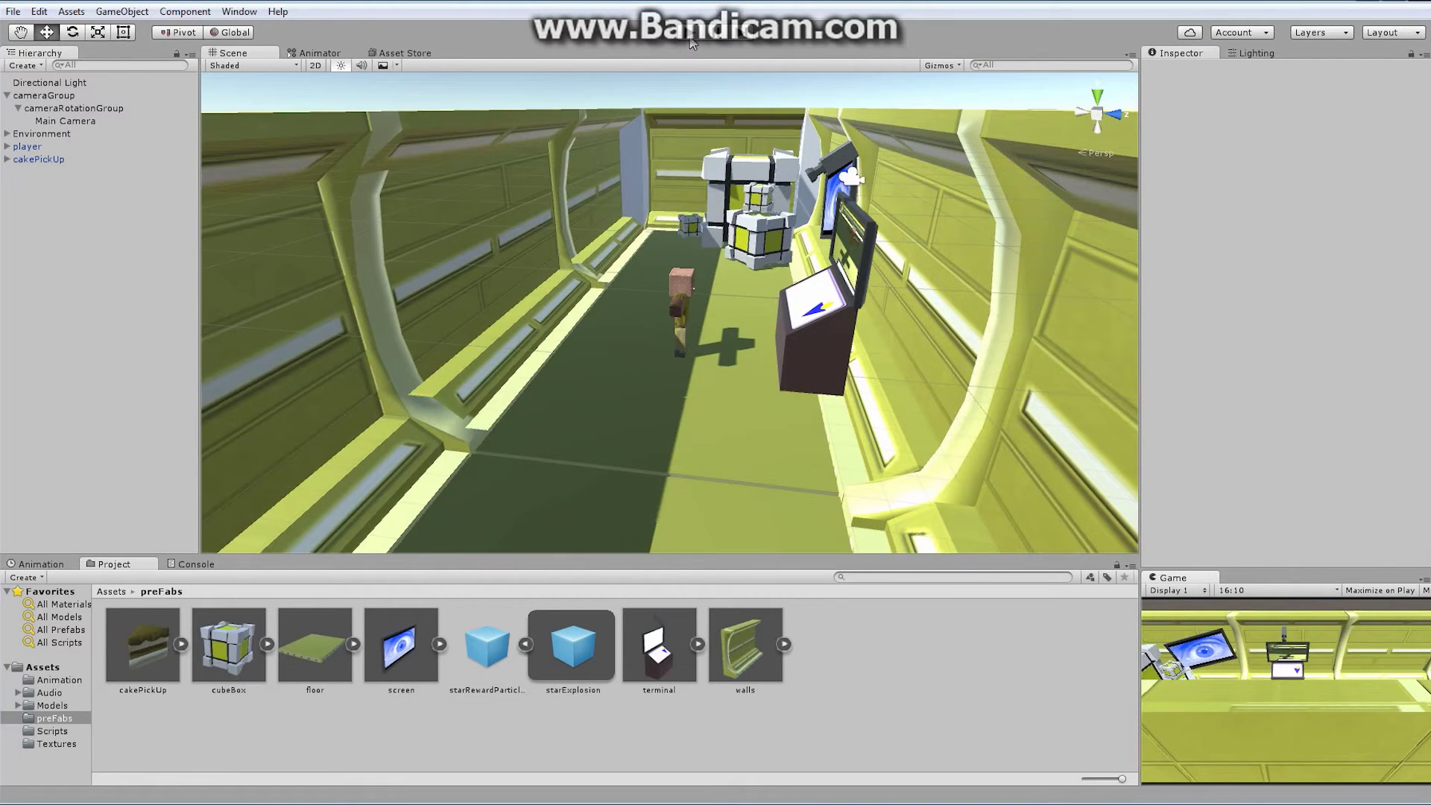
key("ctrl+p")
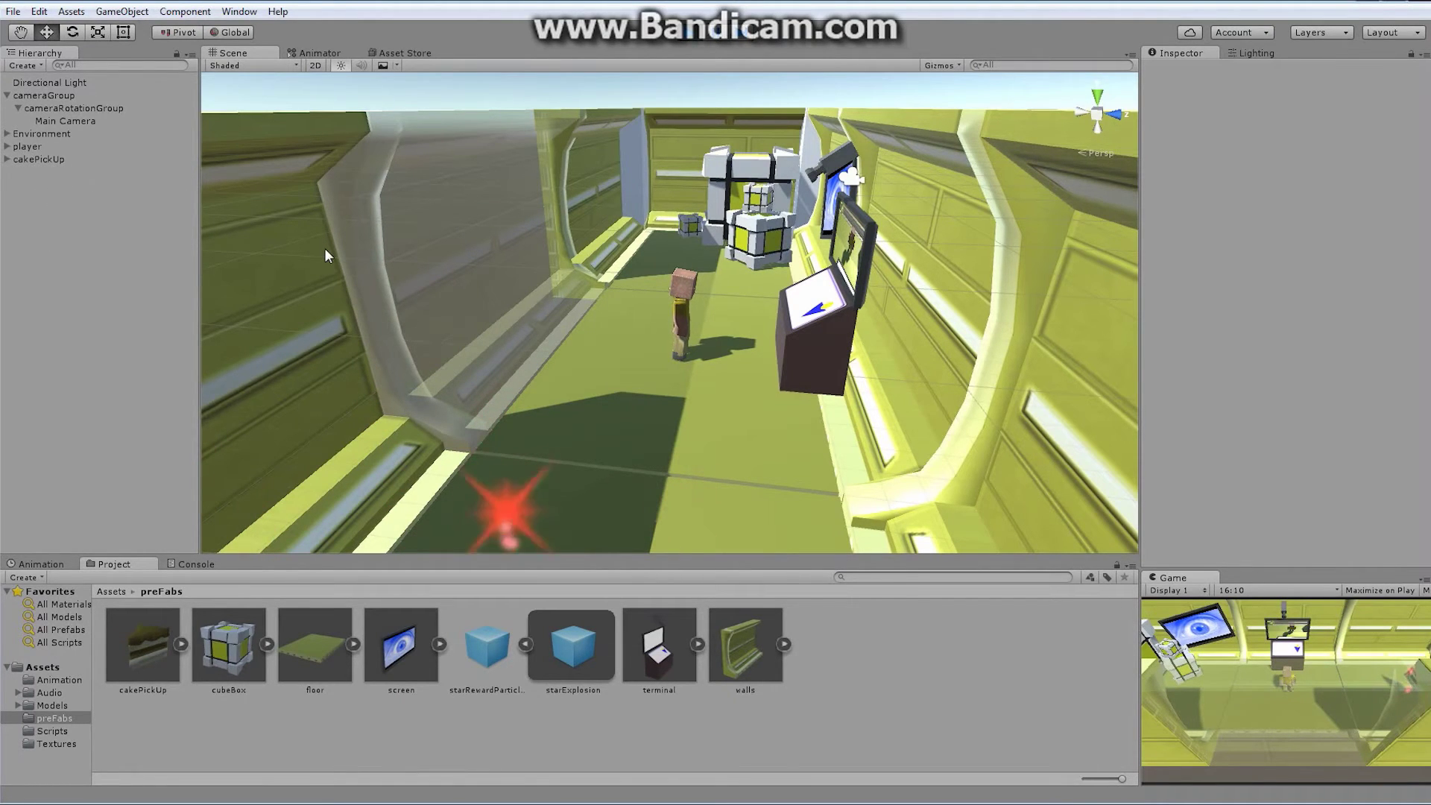
key("Down")
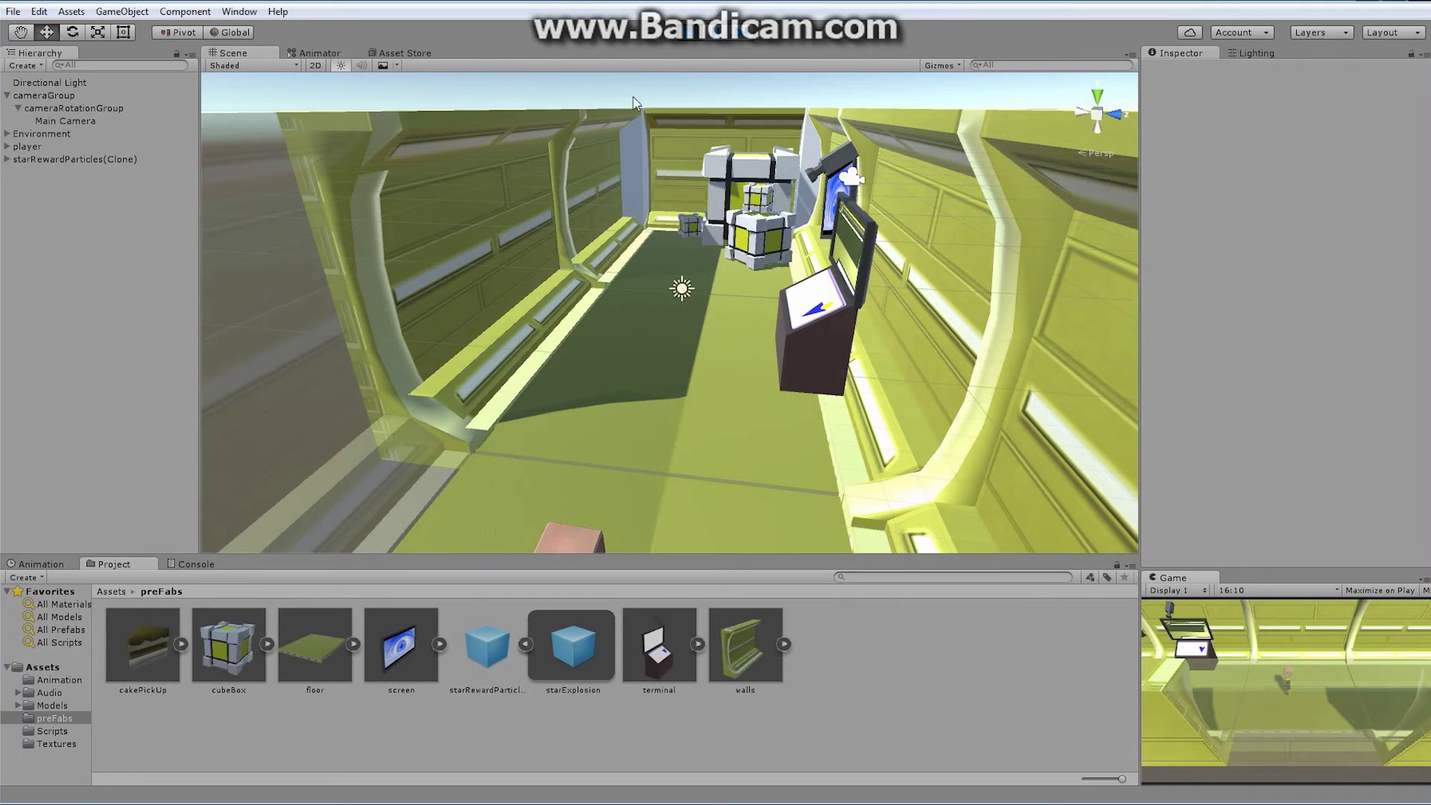
Stop play mode and add a new DestroyMe script component to the starRewardParticles prefab.
left_click(686, 37)
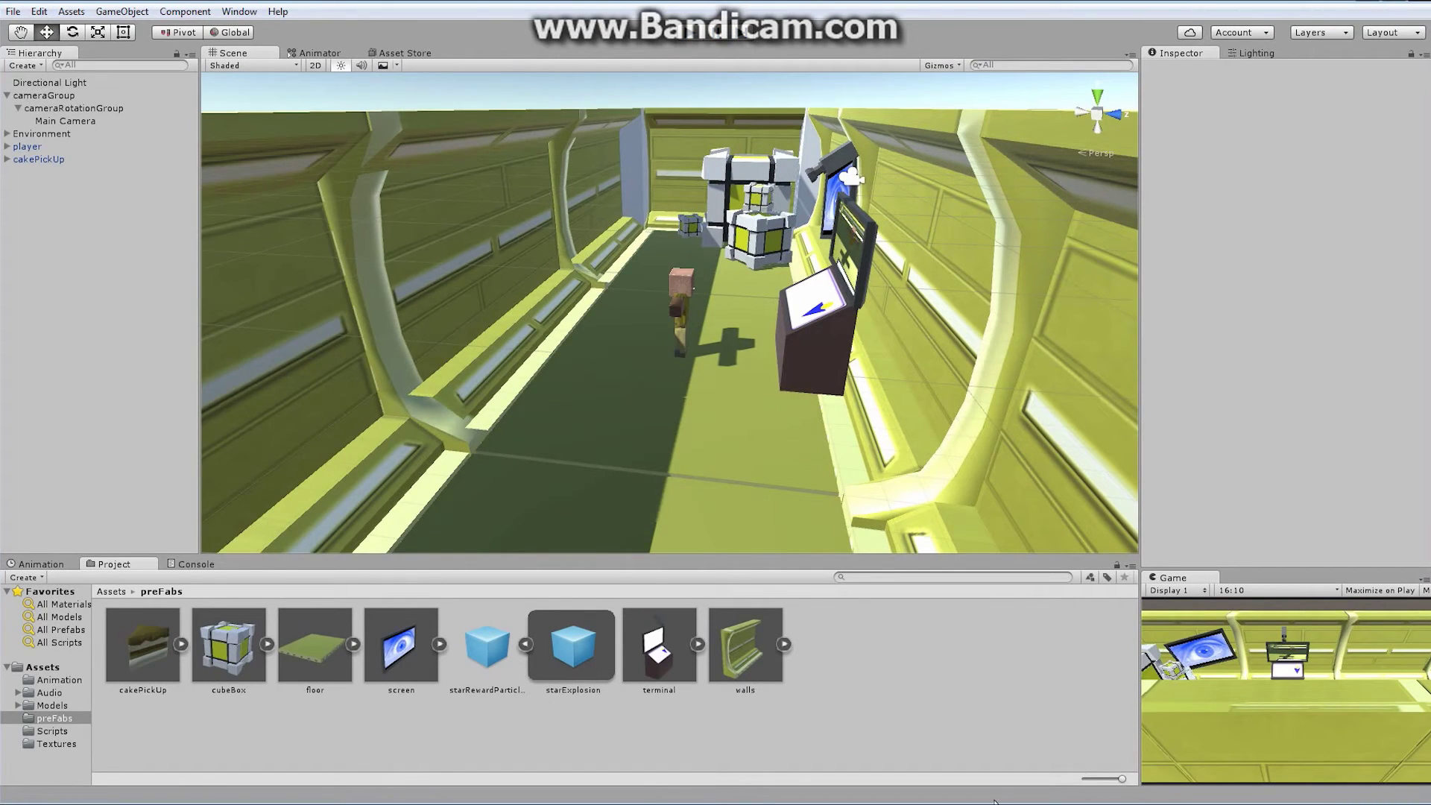
left_click(493, 642)
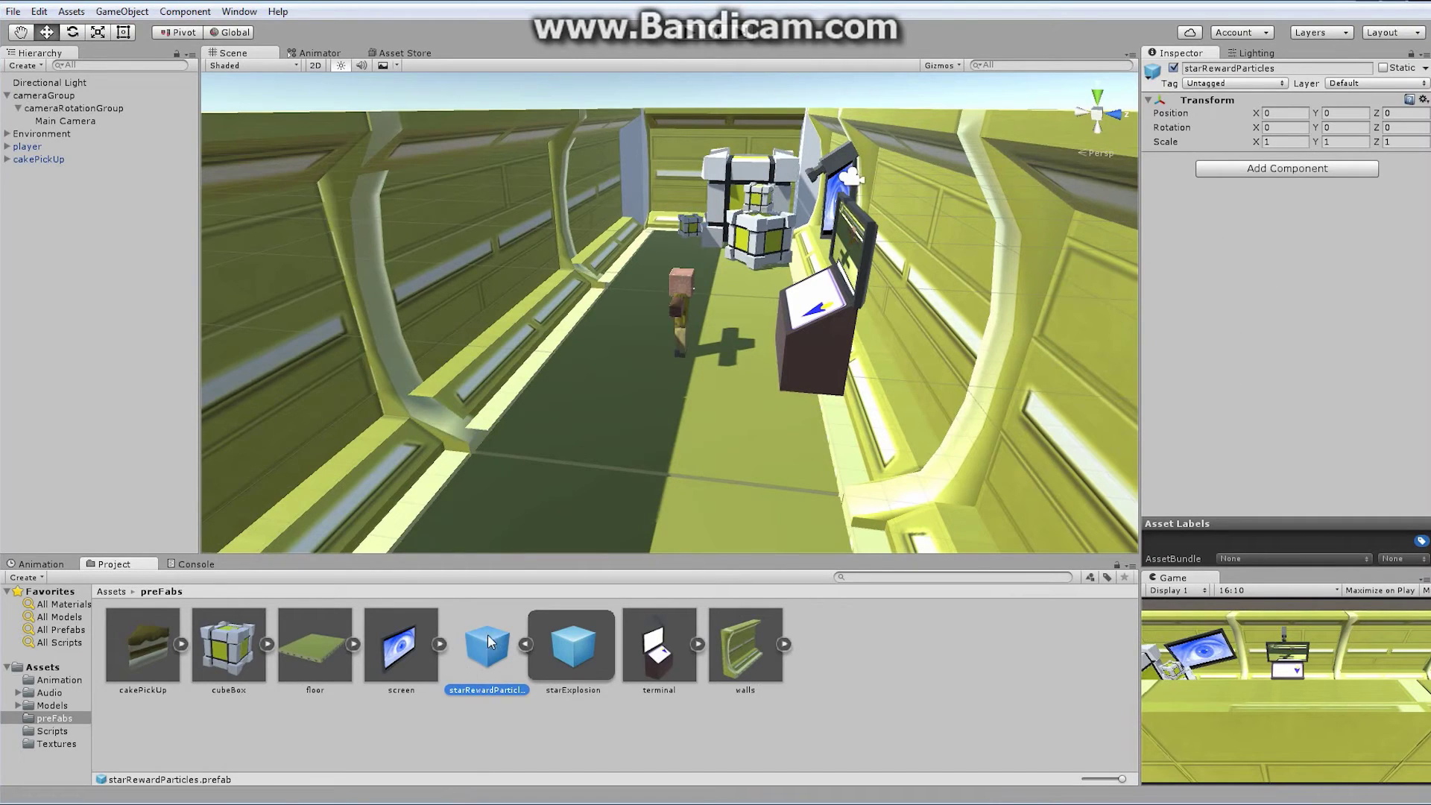
left_click(1272, 170)
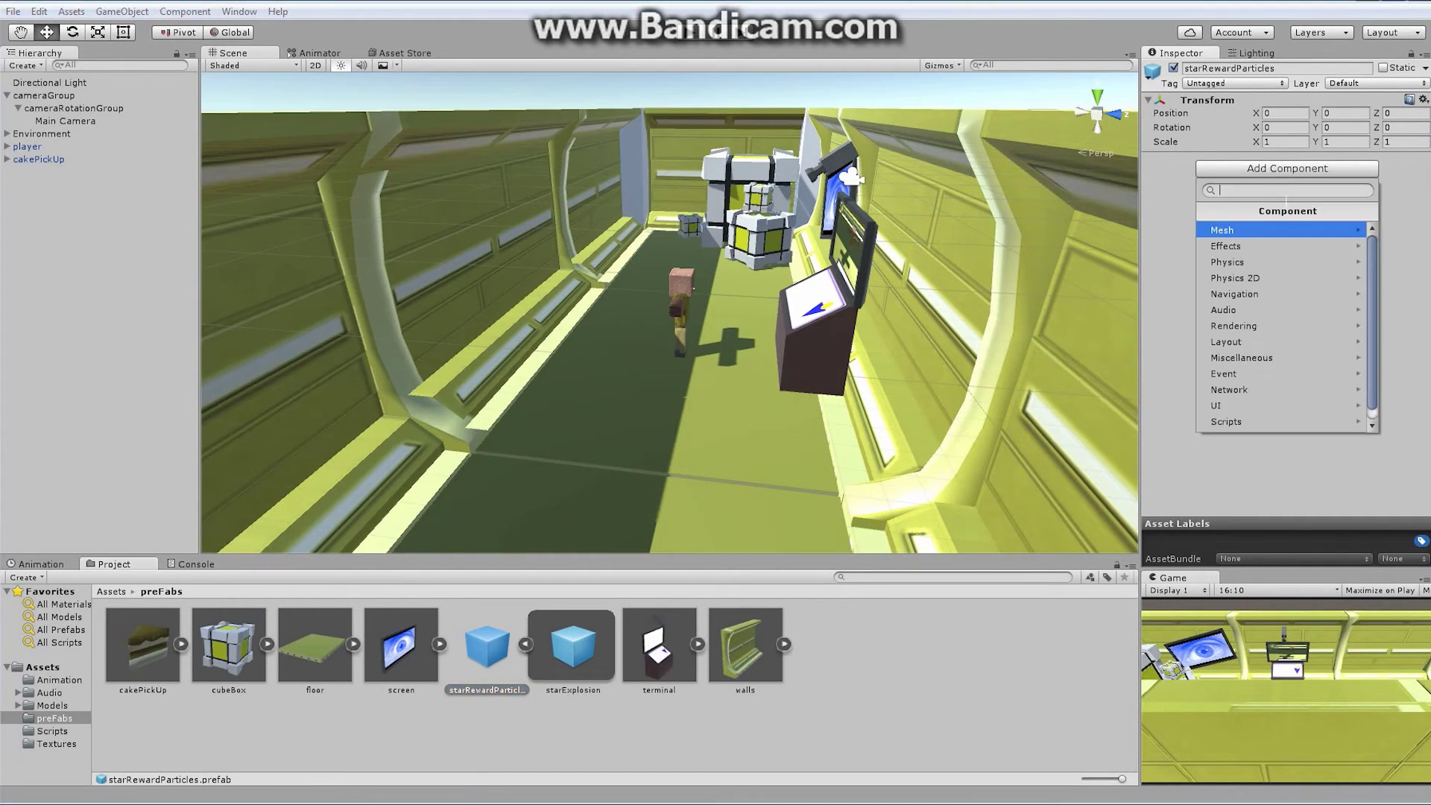
scroll(1267, 373, "down", 1)
left_click(1251, 427)
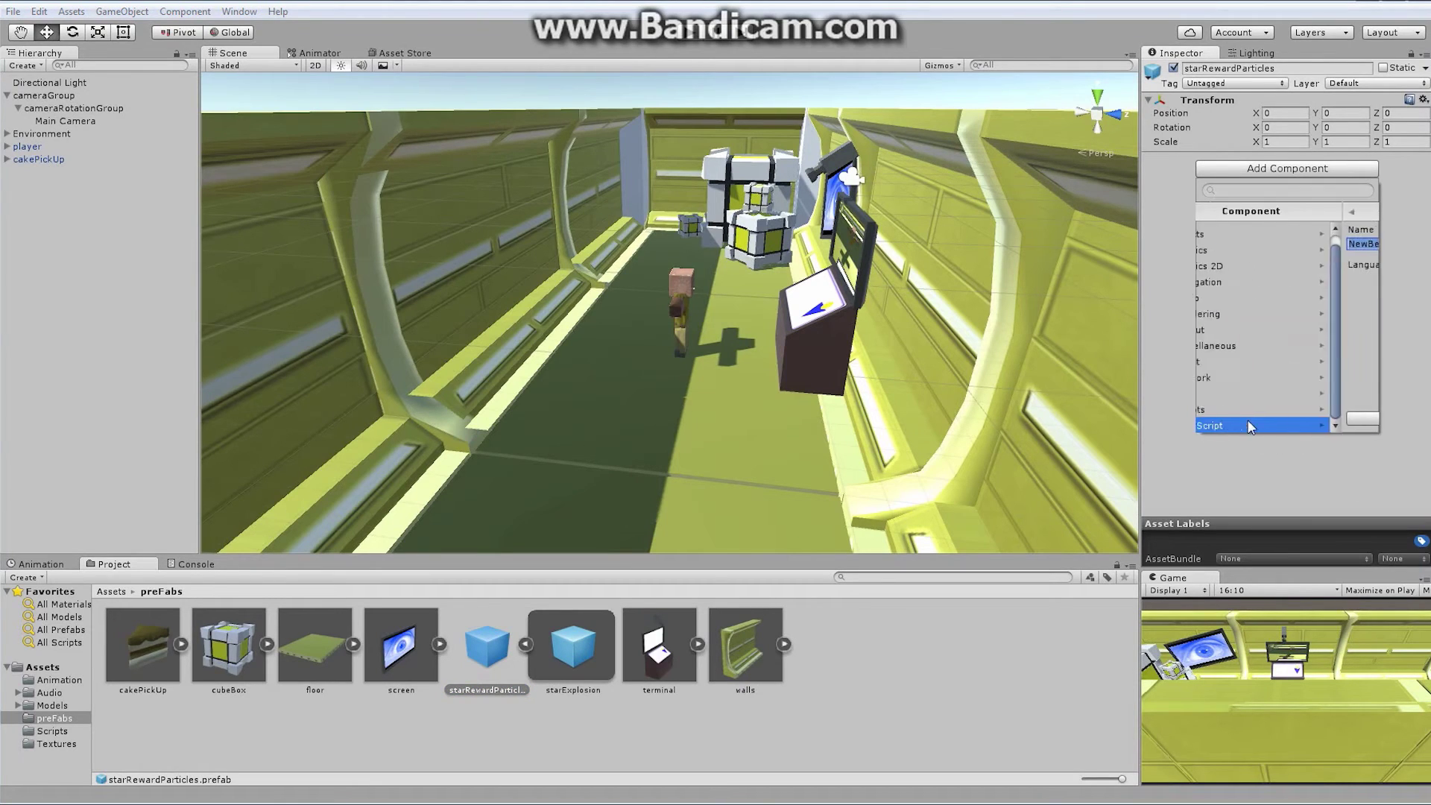
type("D")
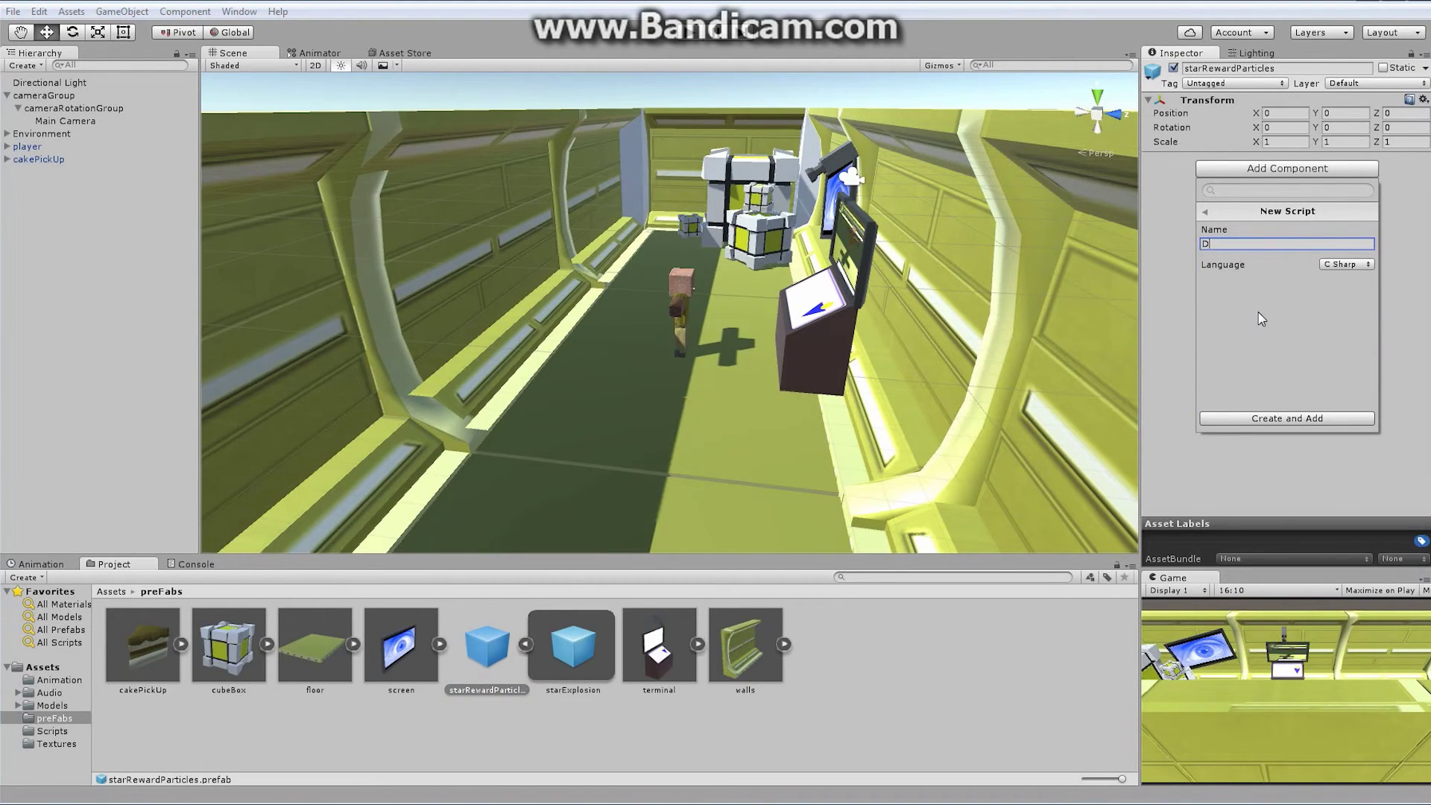
type("estroyMe")
key("Return")
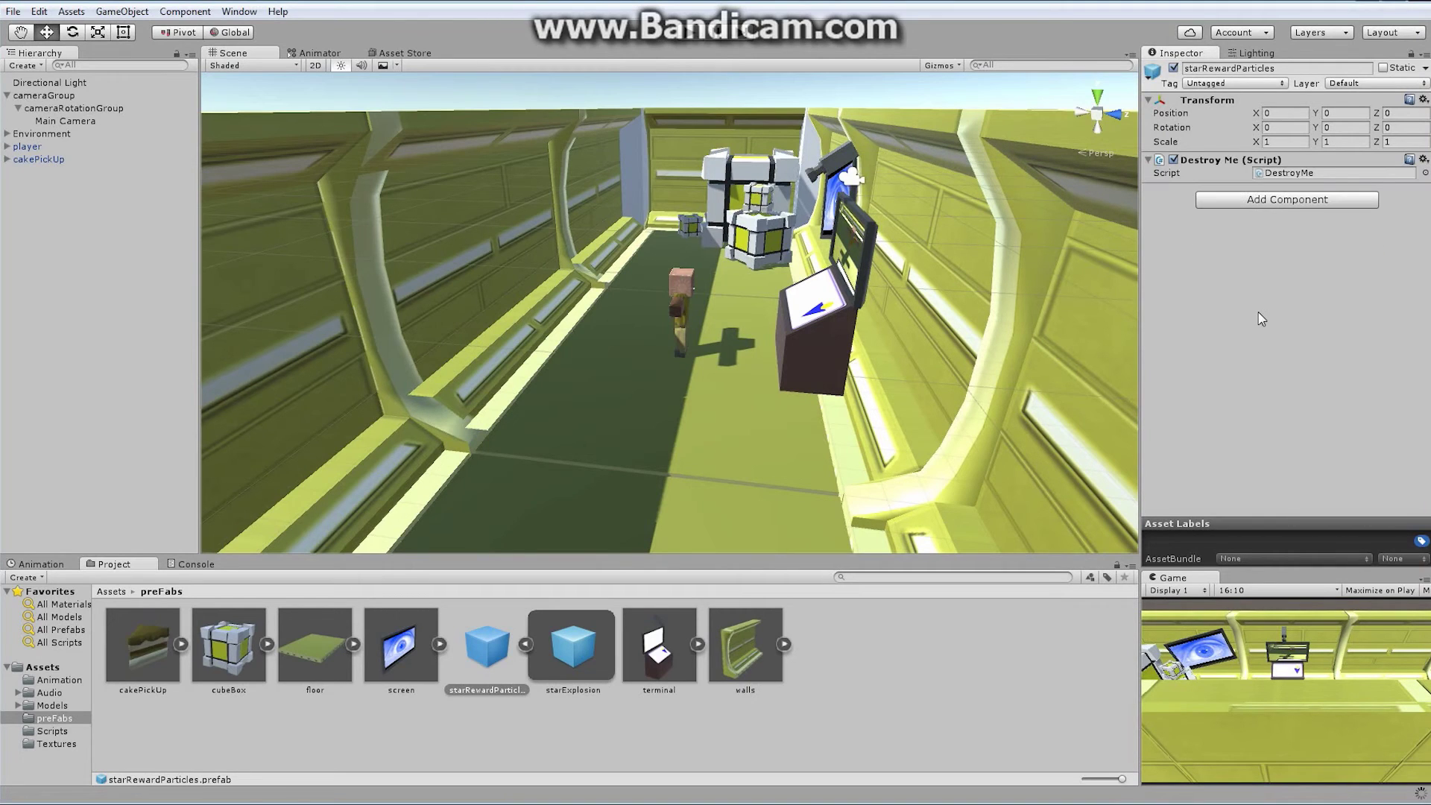
Open DestroyMe.cs, declare [SerializeField] float aliveTime;, and delete the empty Update method.
double_click(1284, 173)
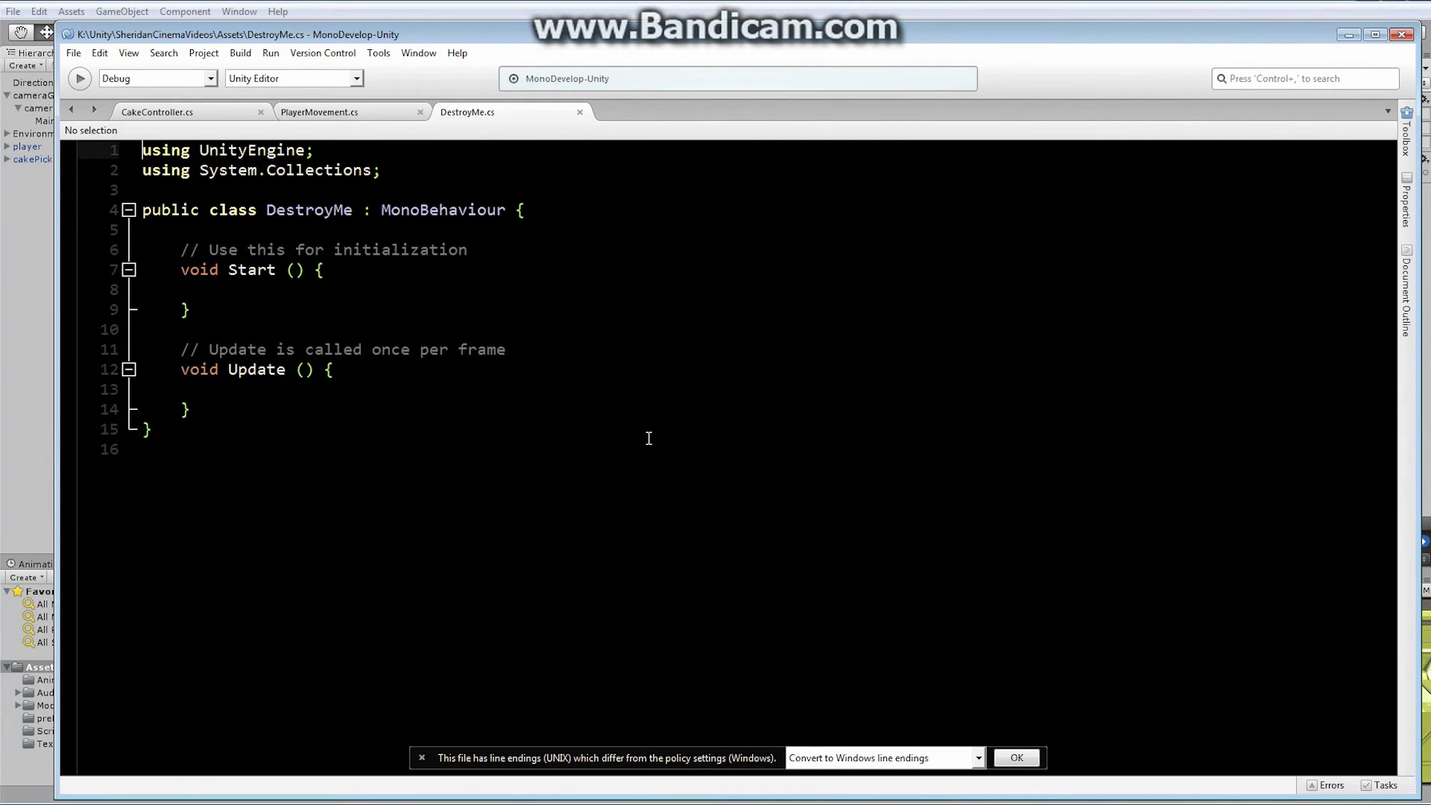
left_click(547, 209)
key("Return")
key("Return")
type("[seri")
key("Return")
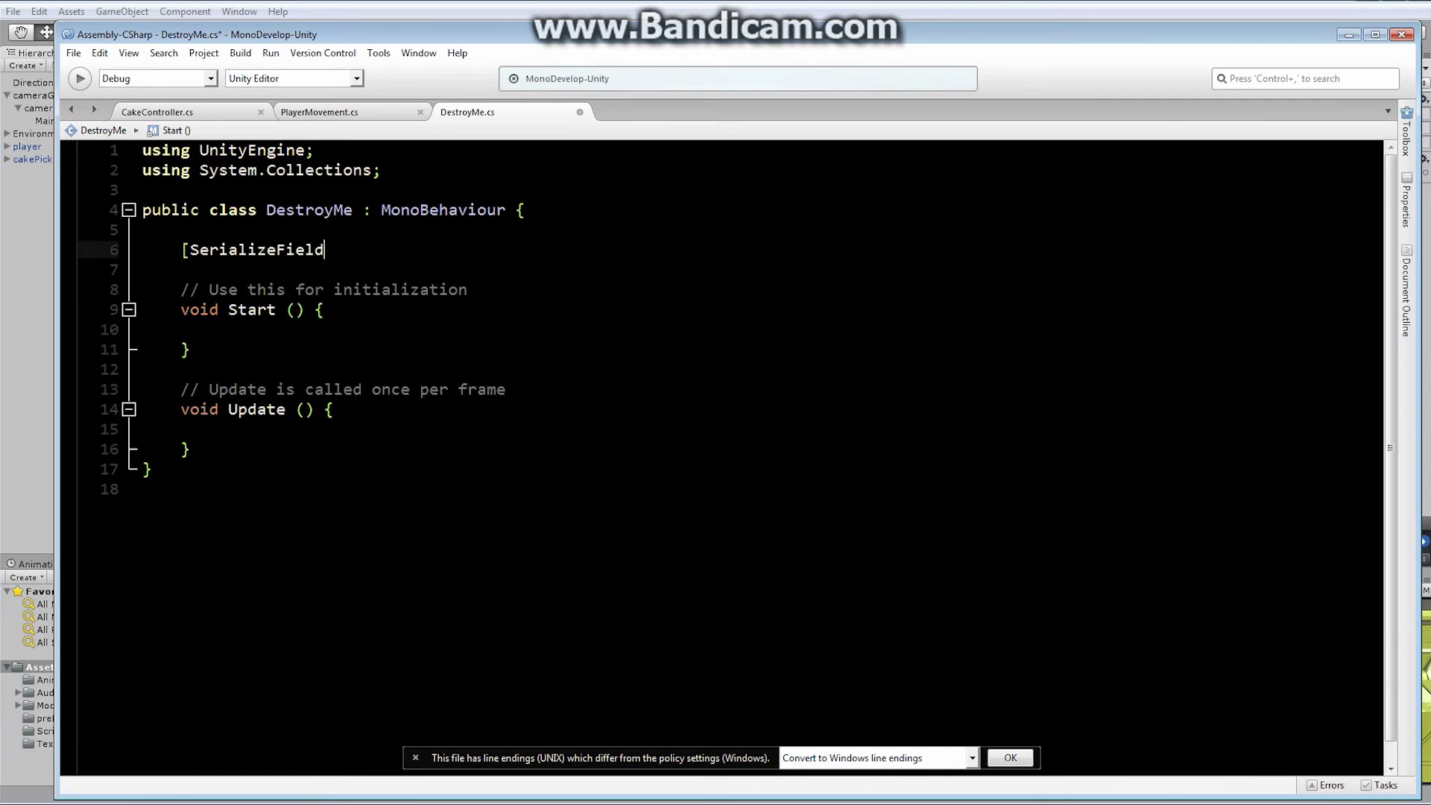
type("] float aliv")
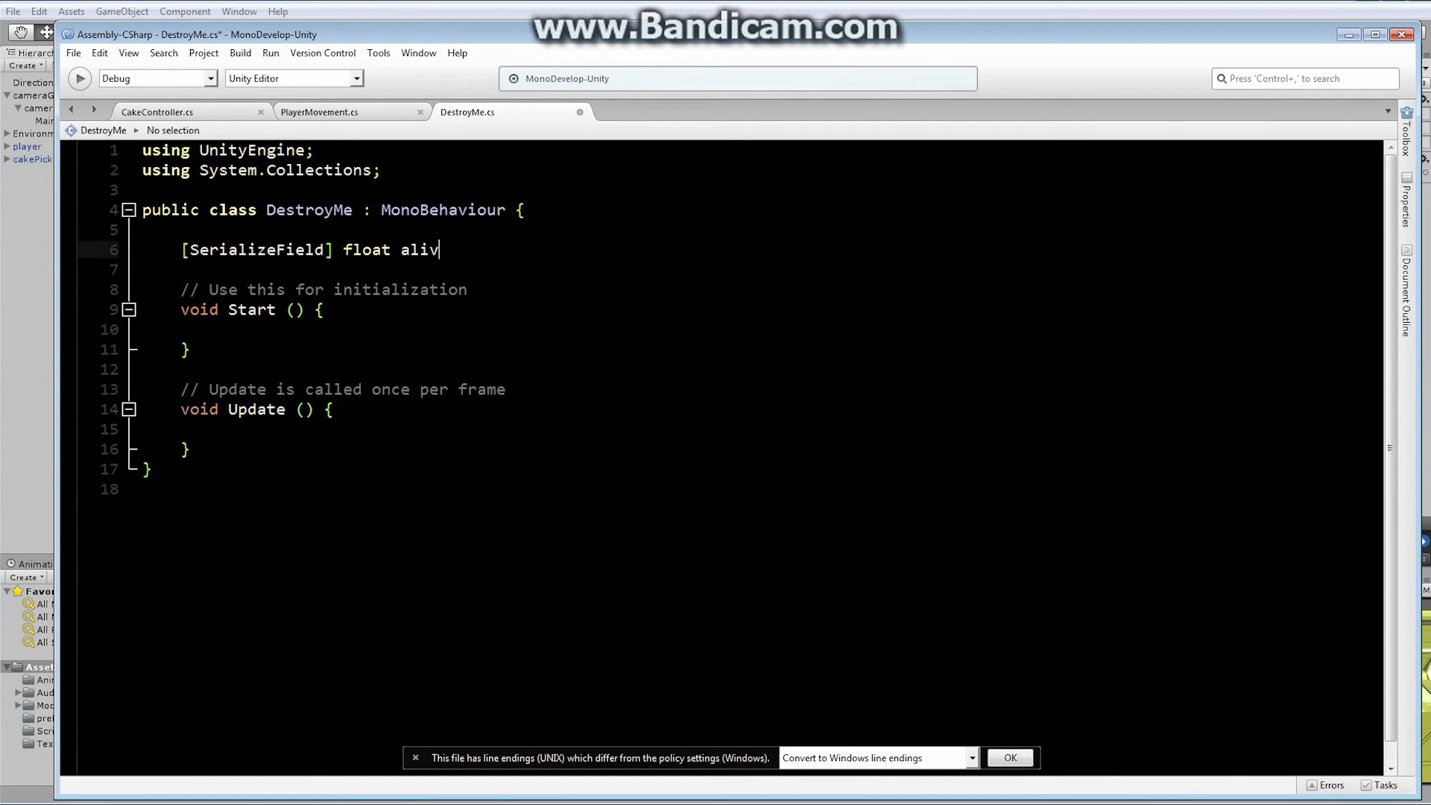
type("eTime;")
left_click_drag(179, 389, 228, 458)
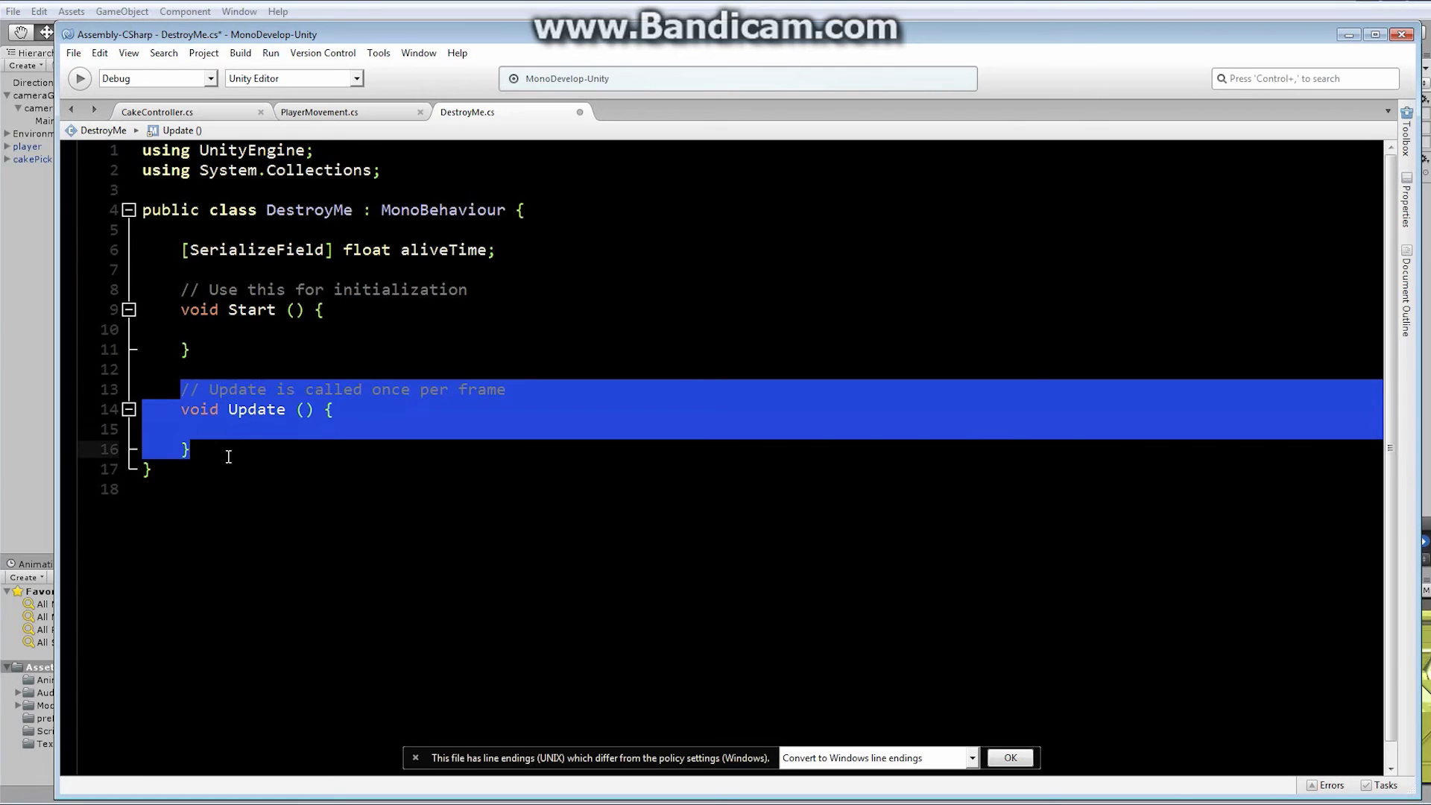
key("BackSpace")
key("BackSpace")
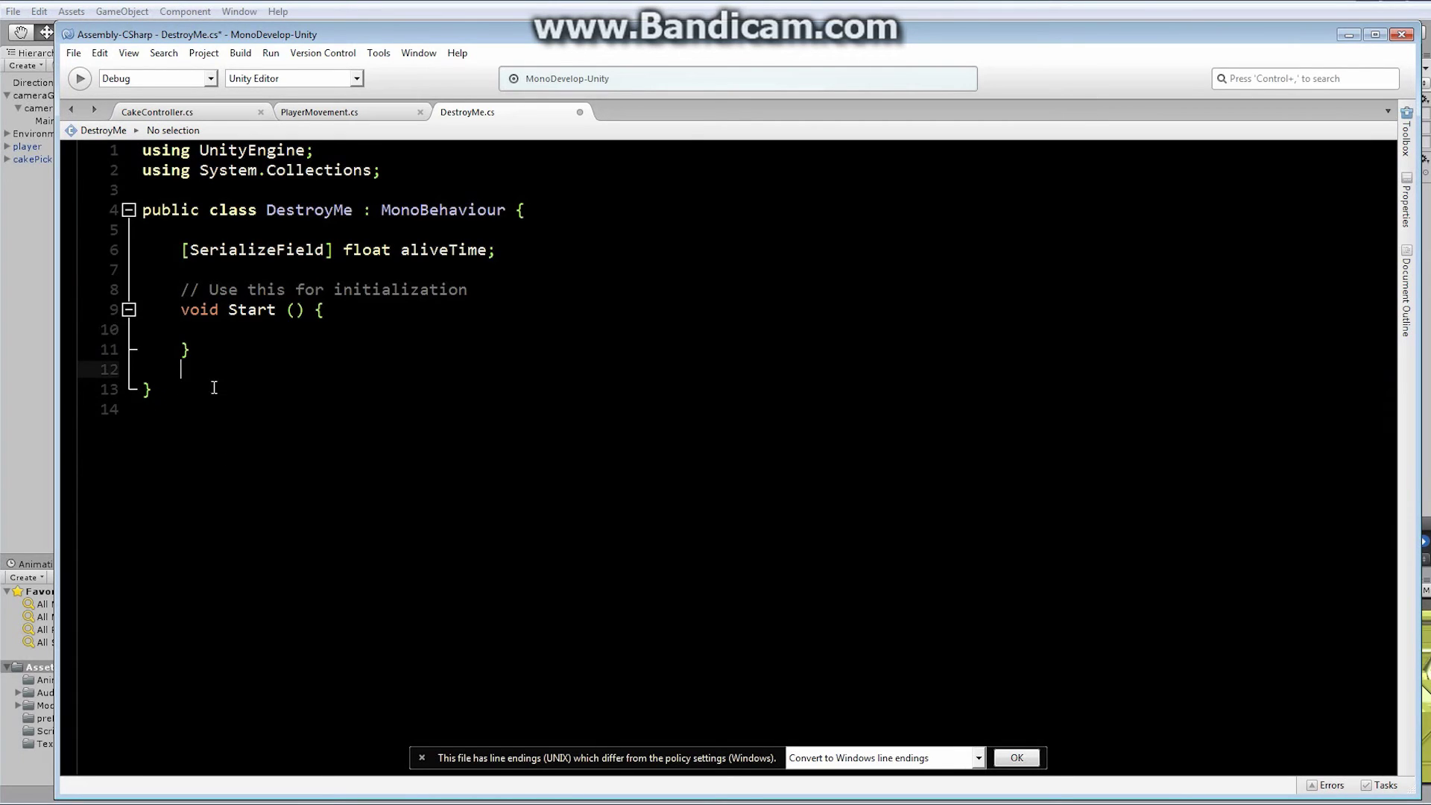
Rename the Start method to Awake.
left_click_drag(228, 309, 277, 309)
type("Awake")
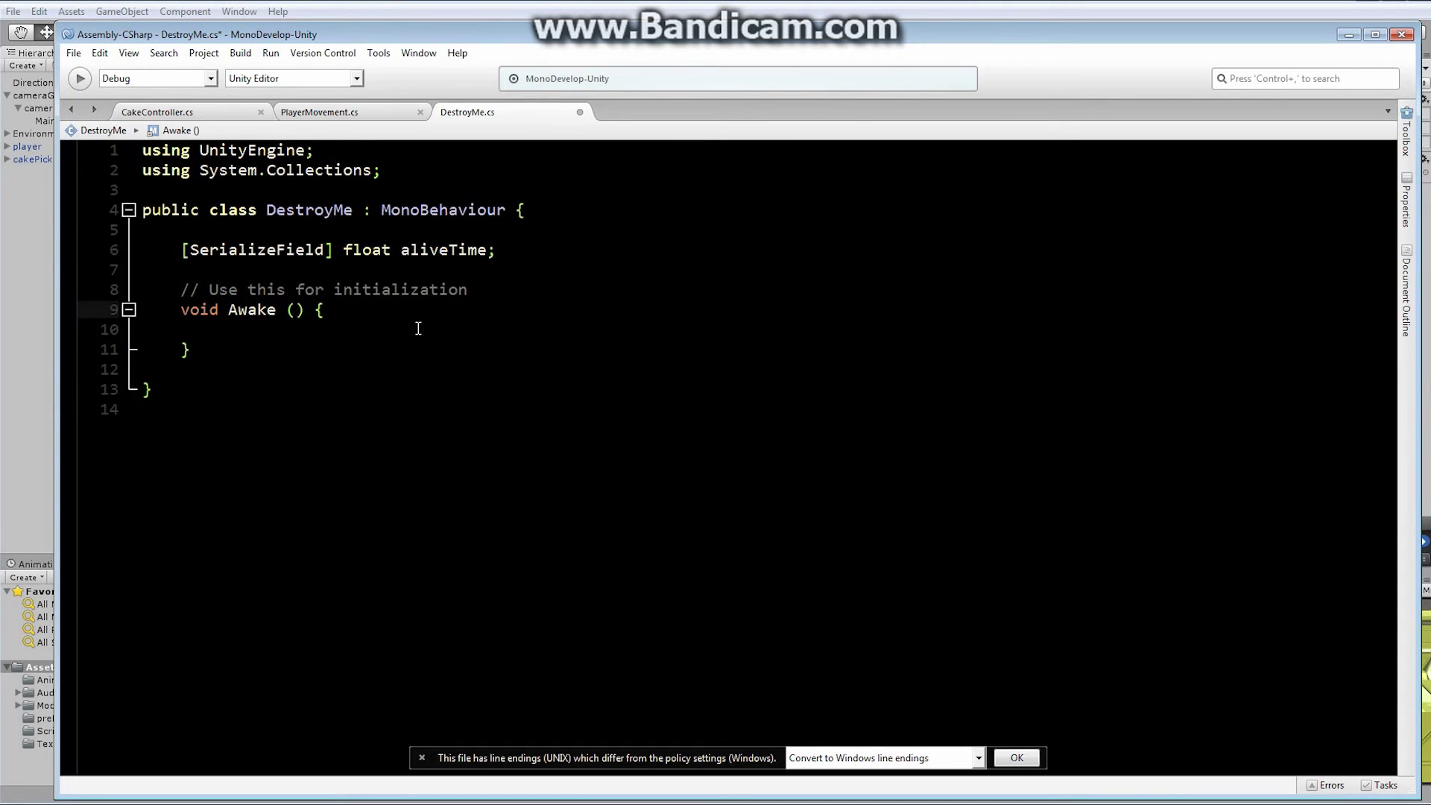
left_click(243, 330)
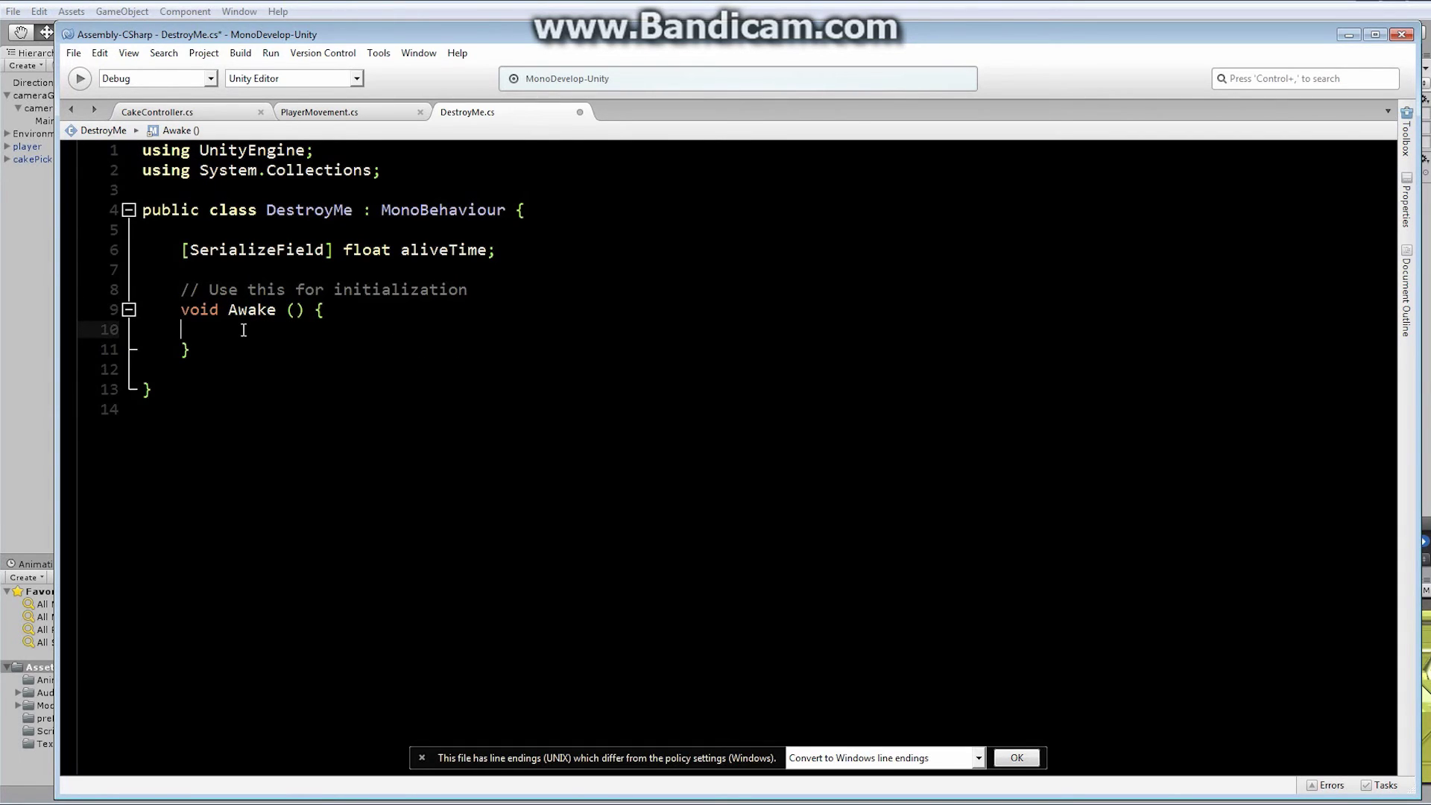
key("Tab")
Write Destroy(transform.root.transform.gameObject, aliveTime); in Awake and save DestroyMe.cs.
type("Des")
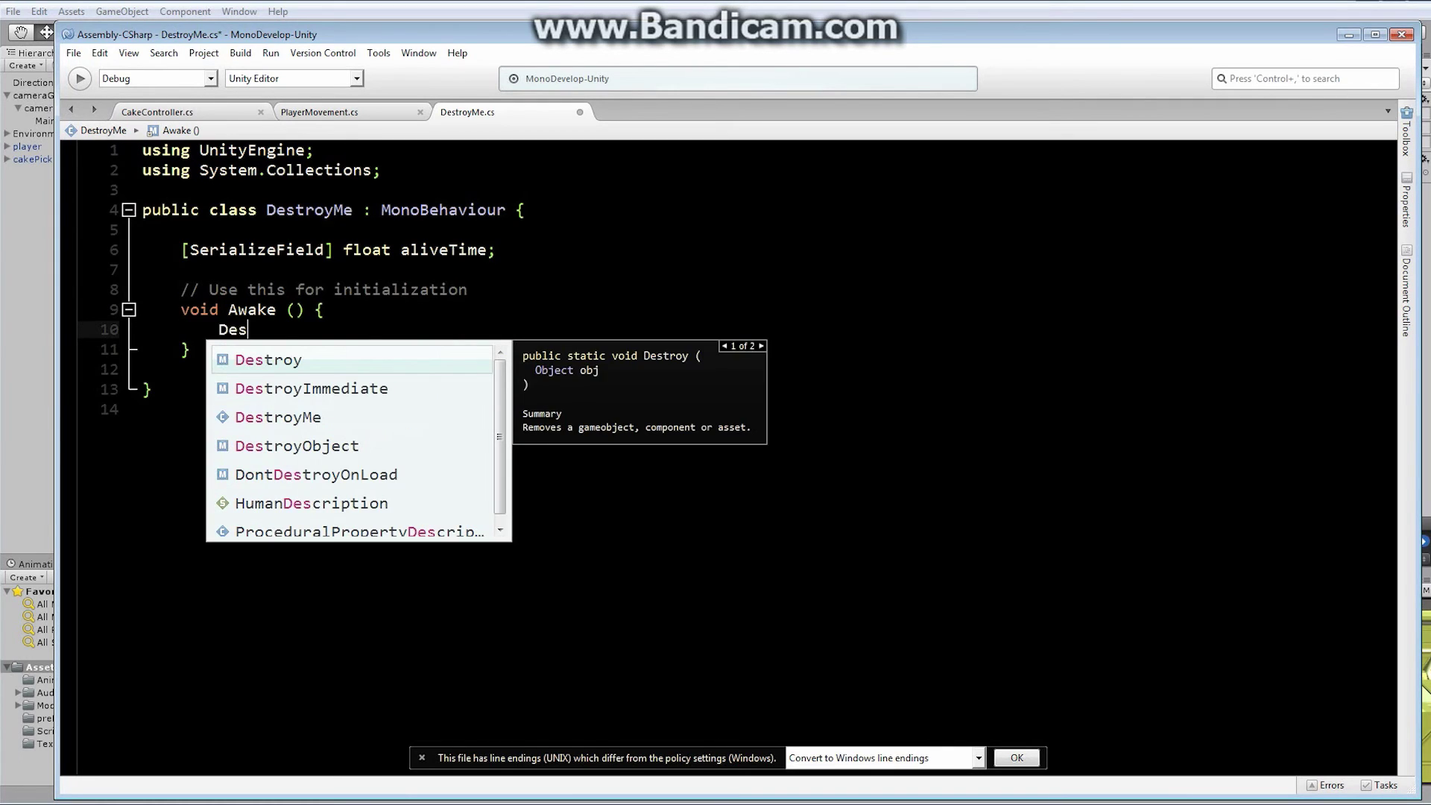
type("troy(")
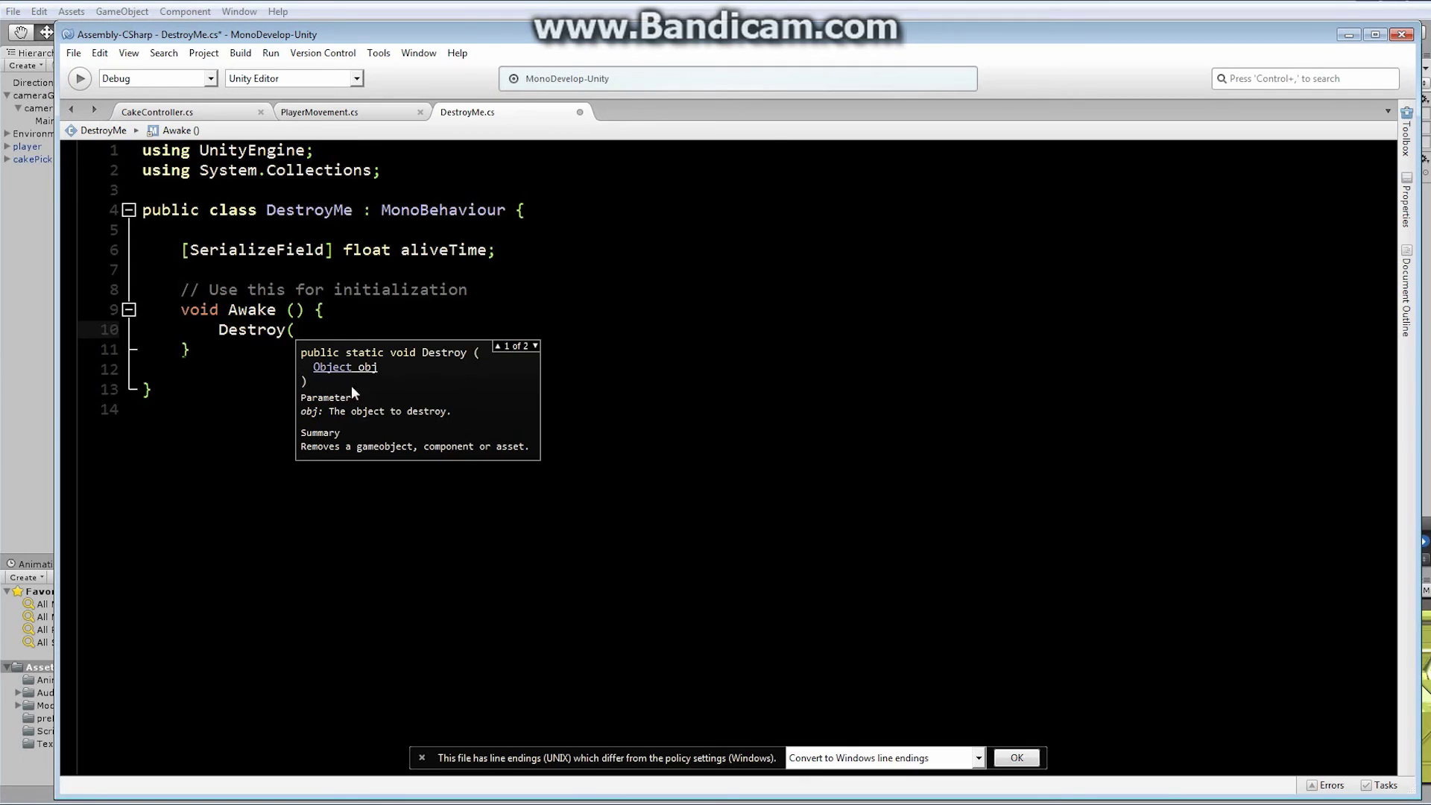
left_click(536, 346)
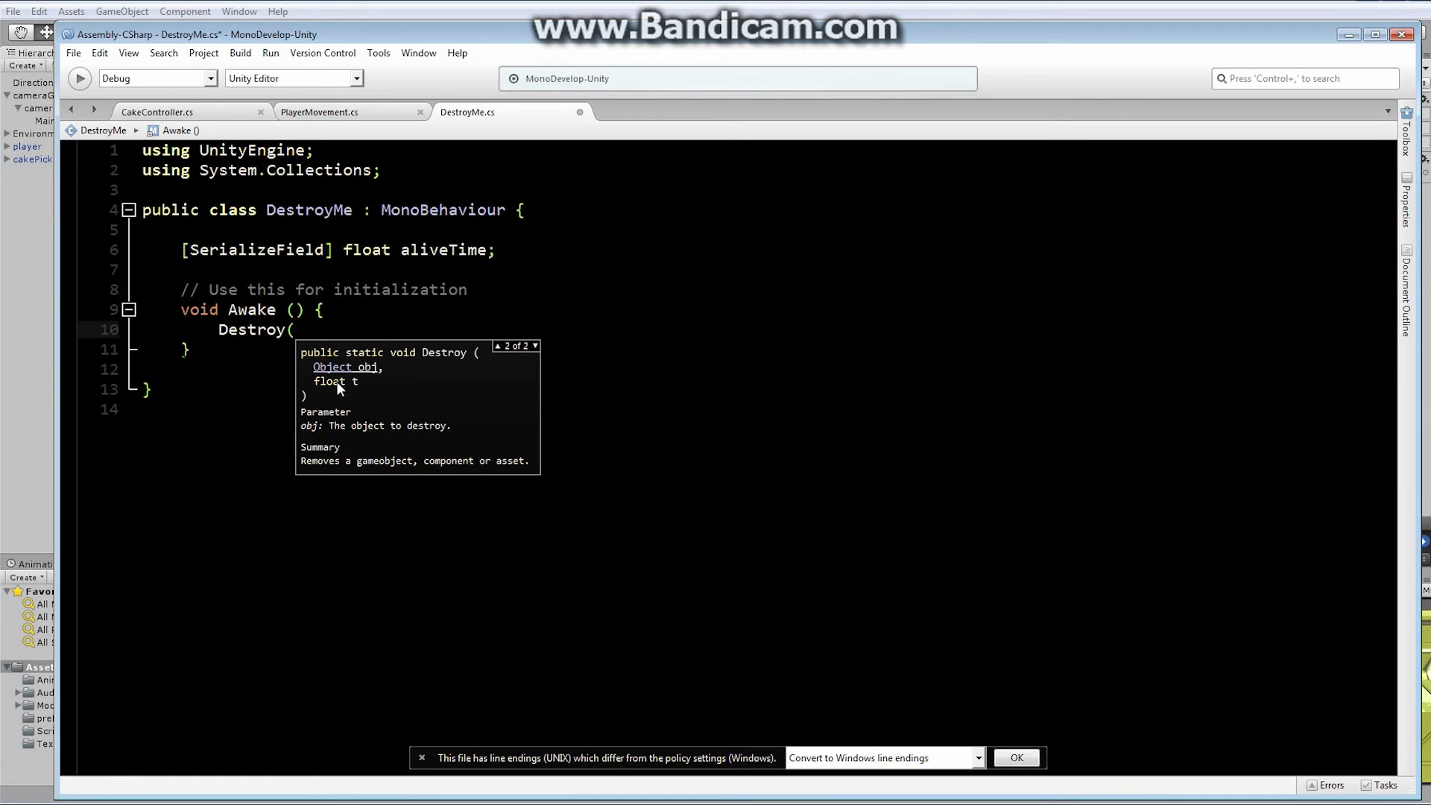
left_click(688, 309)
left_click(328, 337)
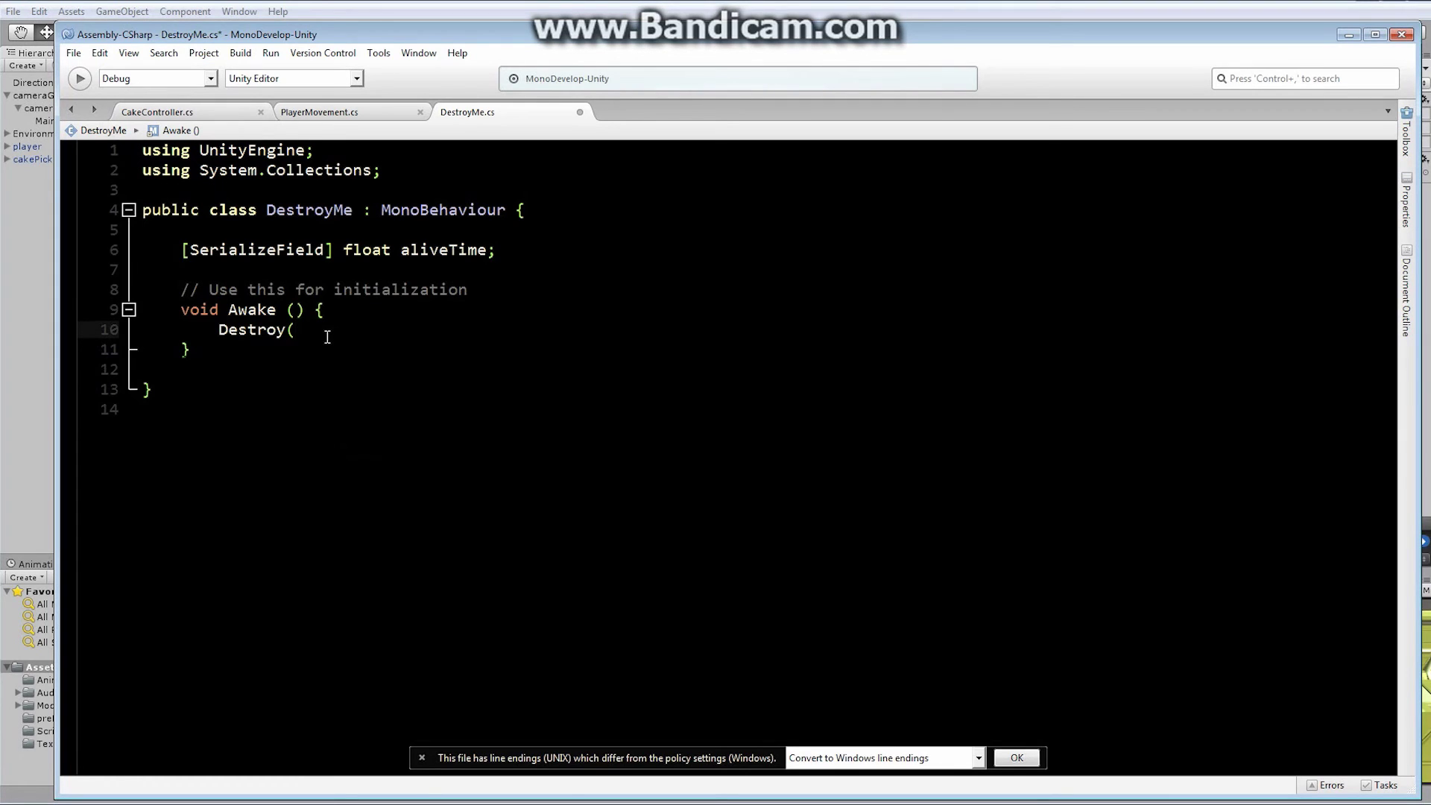
type("transform.root.")
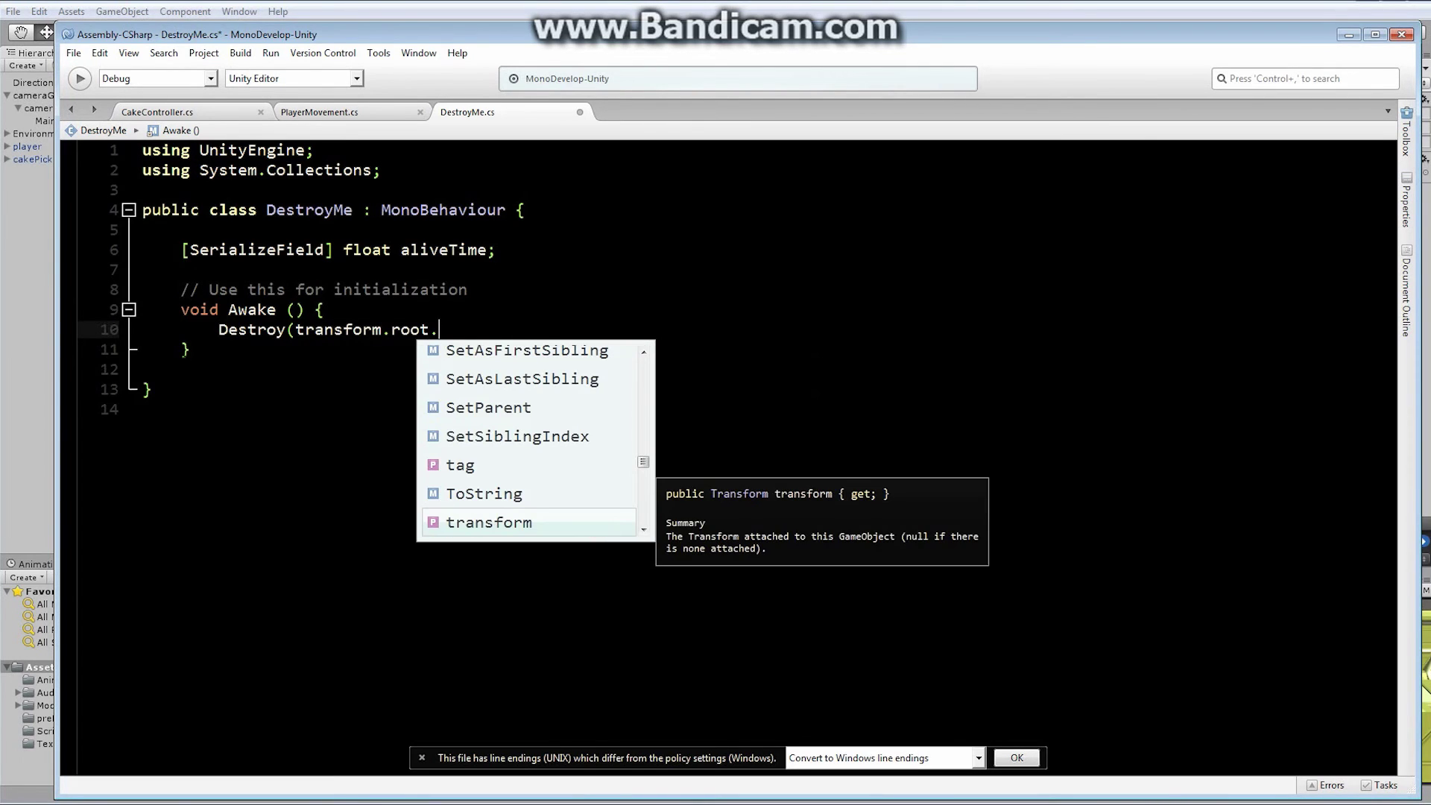
type("tra")
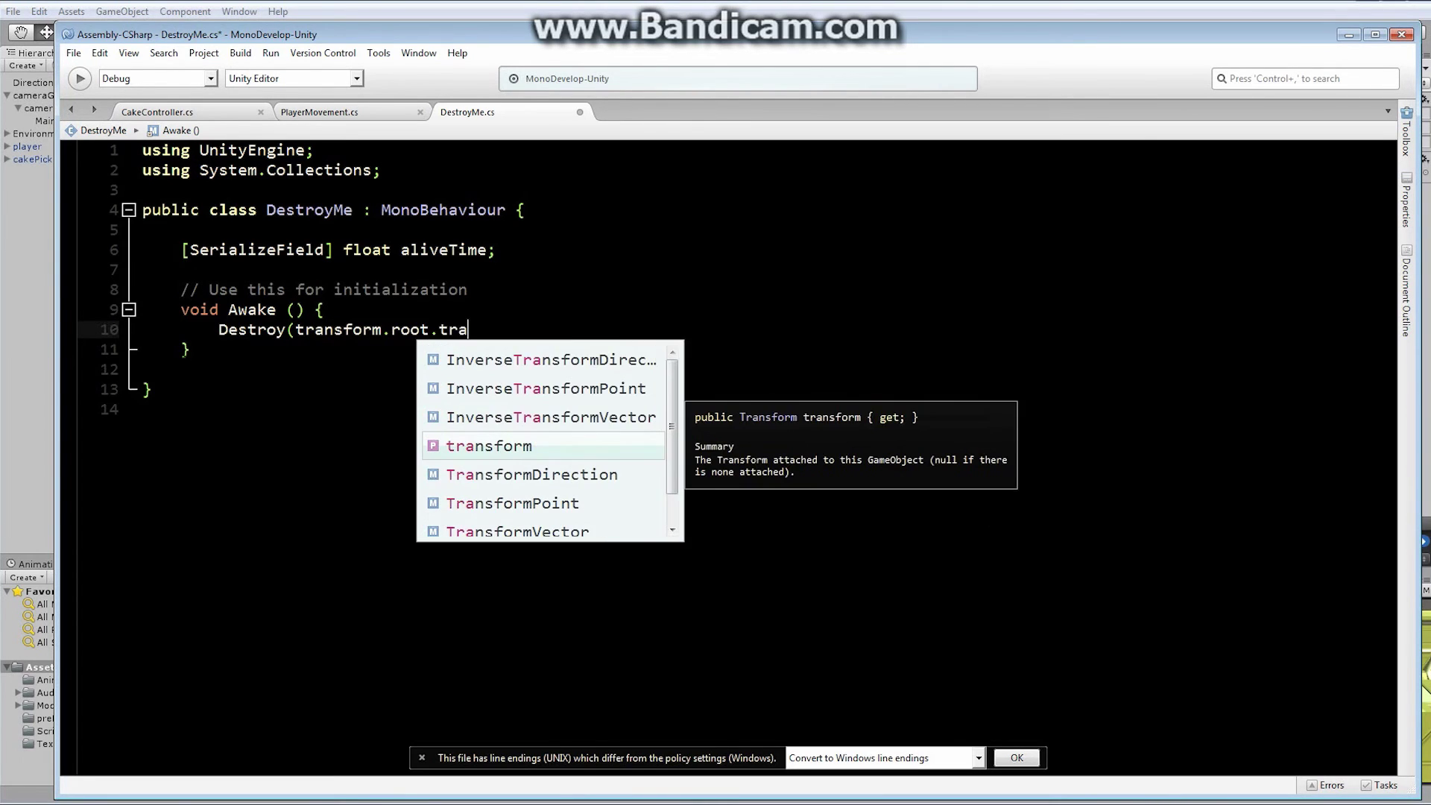
key("Return")
type(".gam")
key("Return")
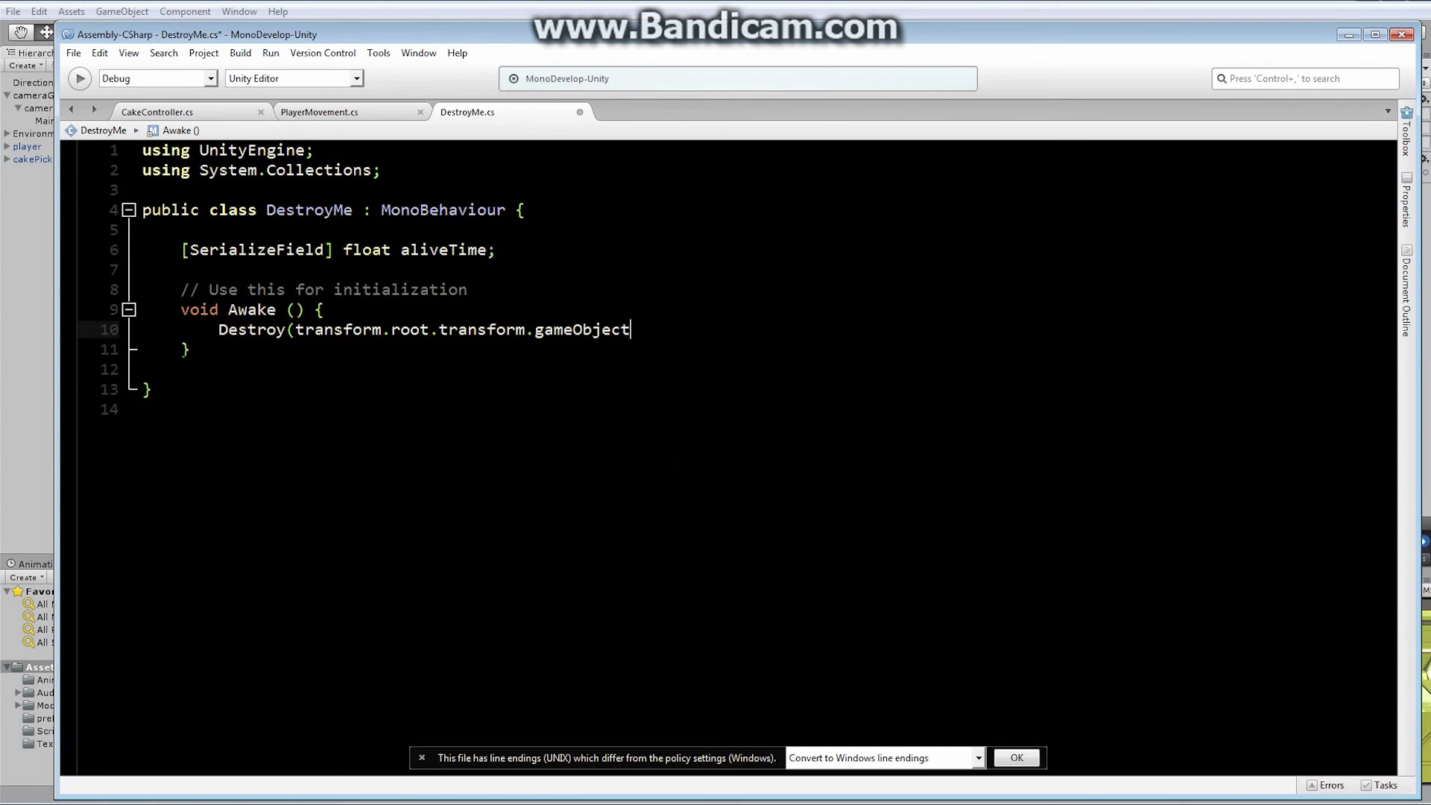
type(")")
key("BackSpace")
type(", ")
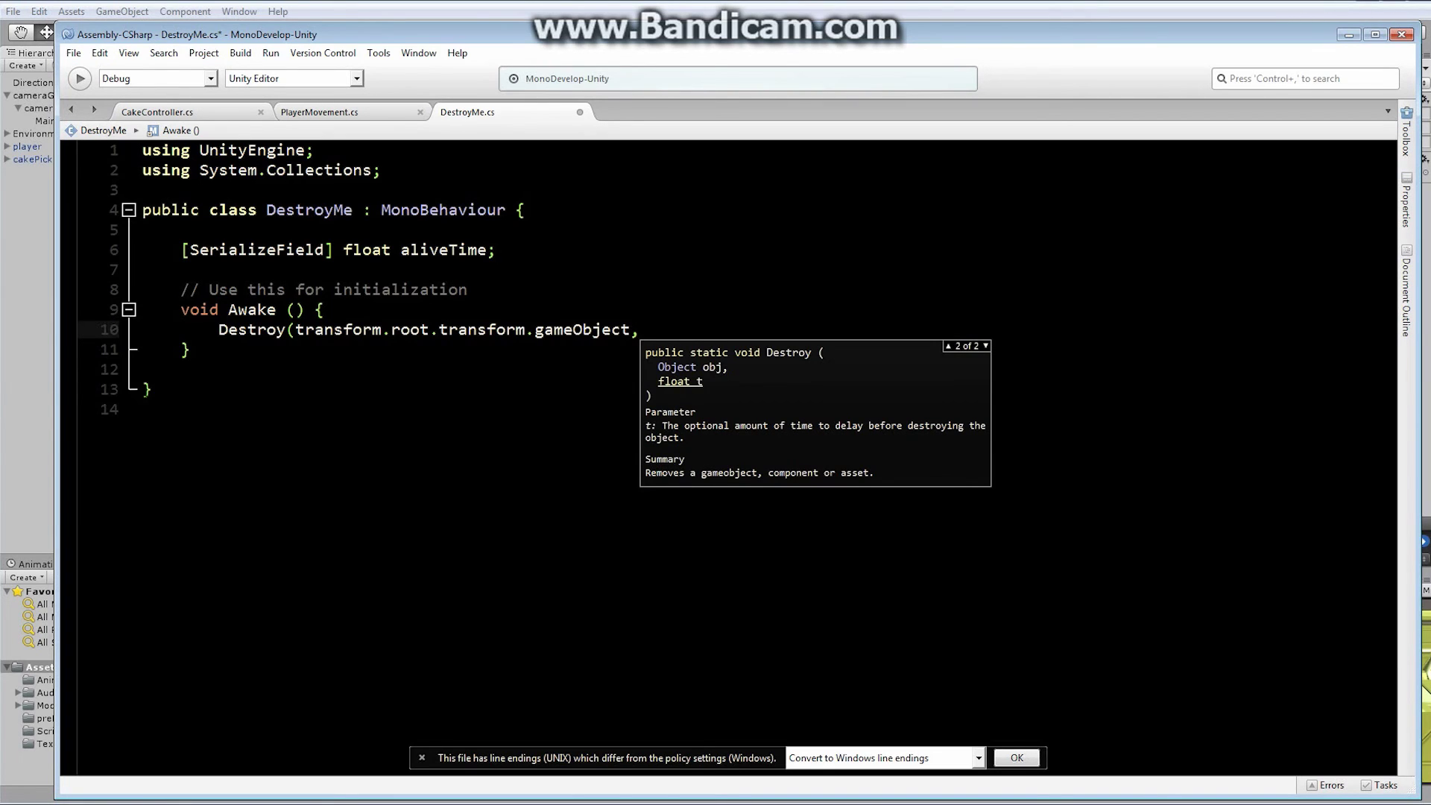
type("alive")
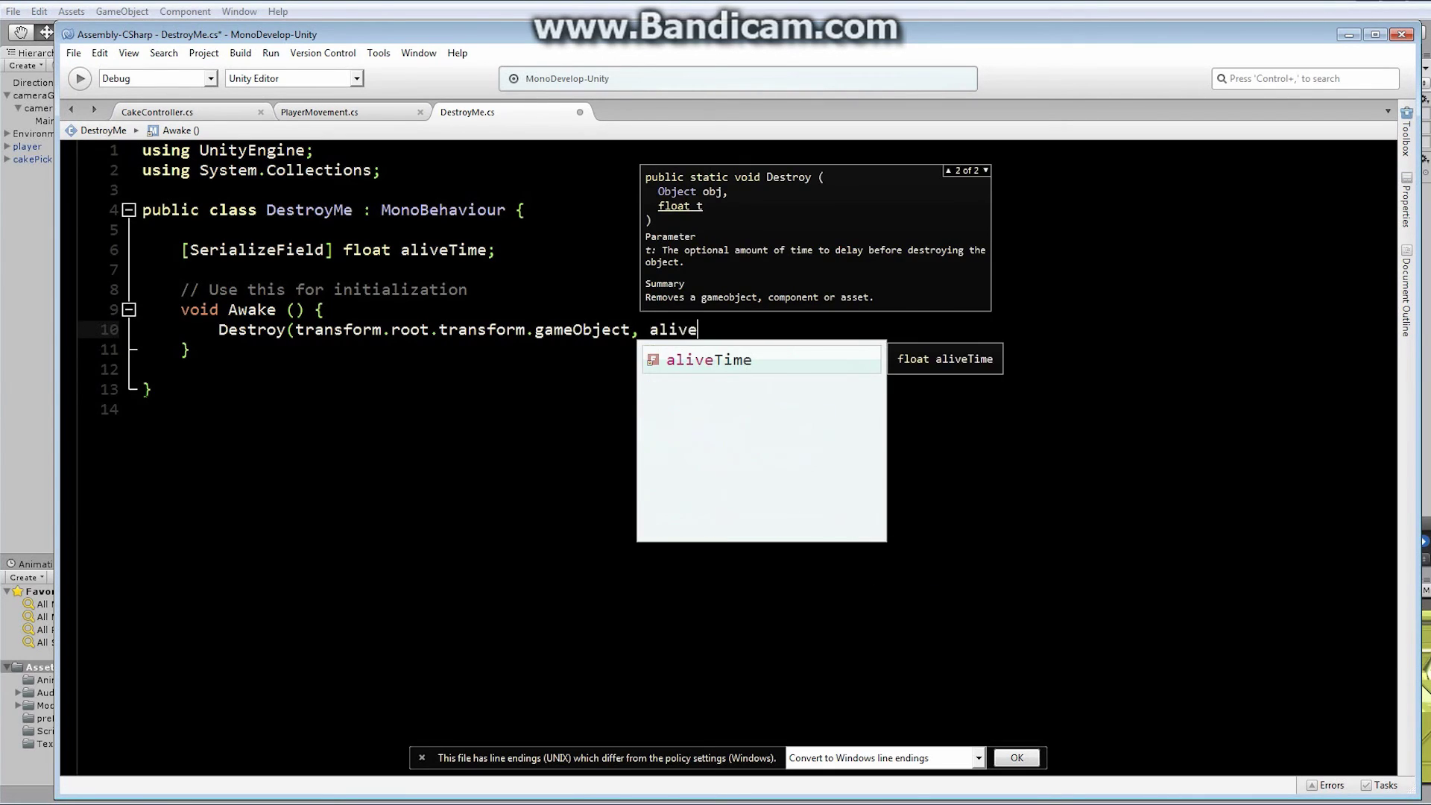
type("Time);")
left_click(73, 53)
left_click(104, 119)
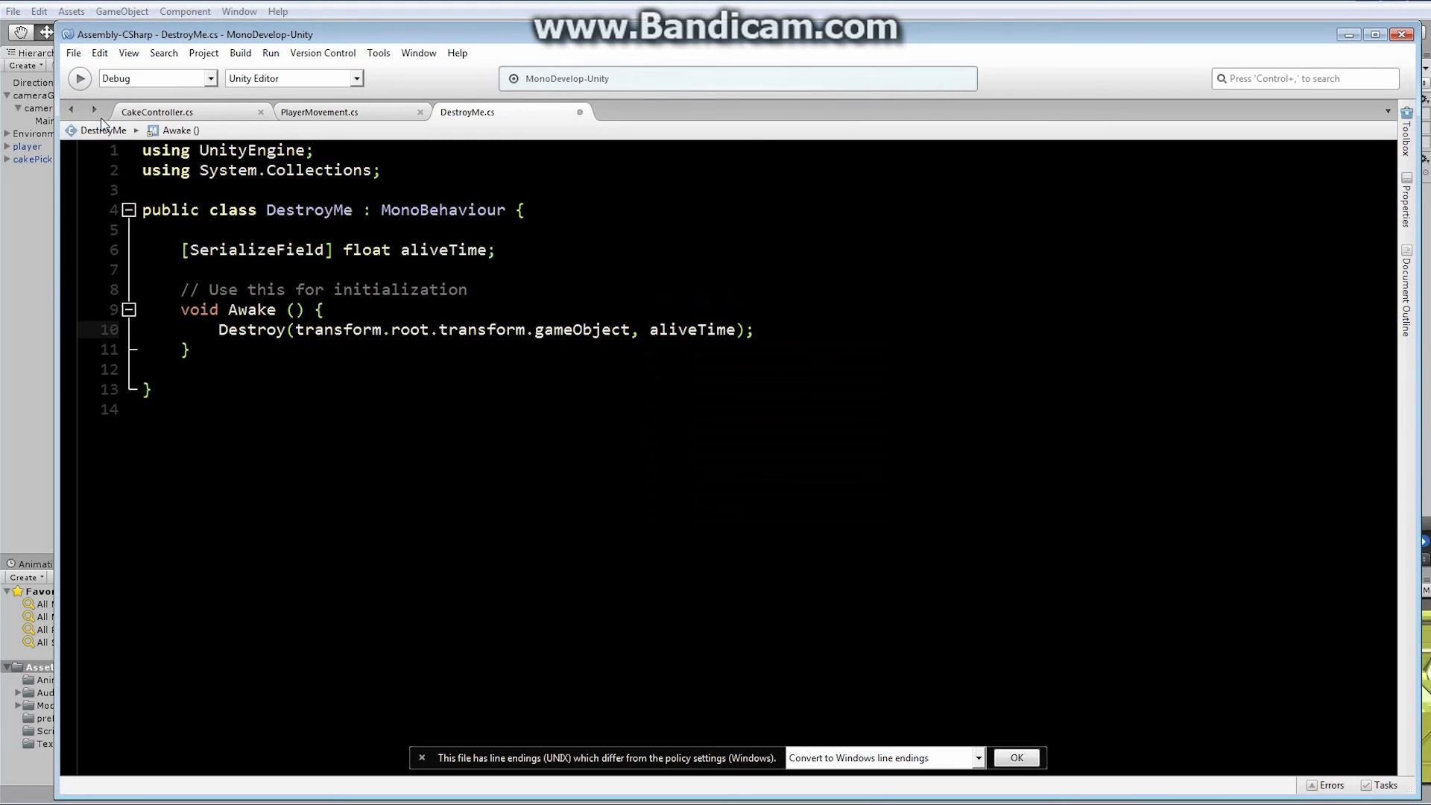
Set the starRewardParticles prefab's Alive Time to 2, then reselect it in the preFabs folder.
left_click(1290, 13)
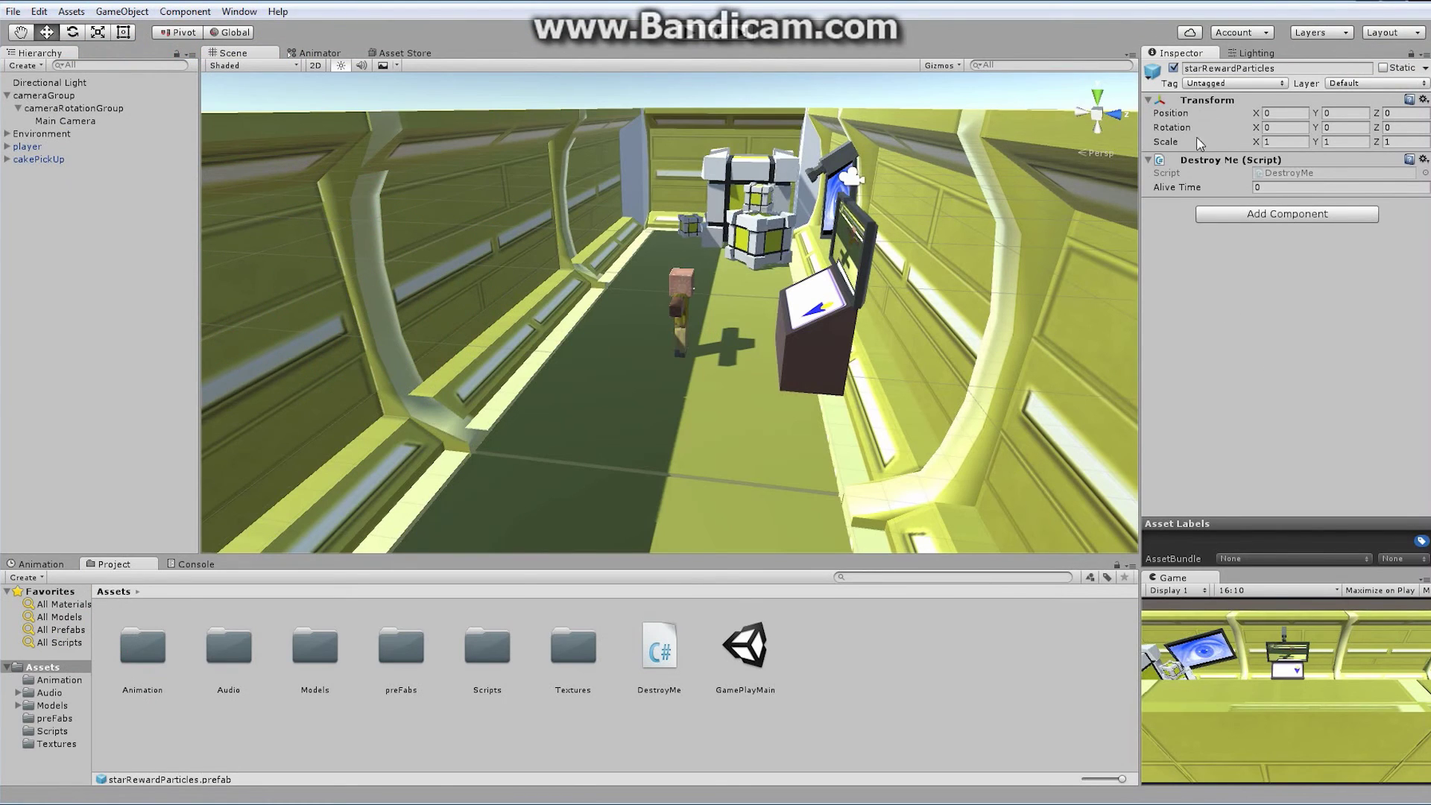
left_click(1271, 189)
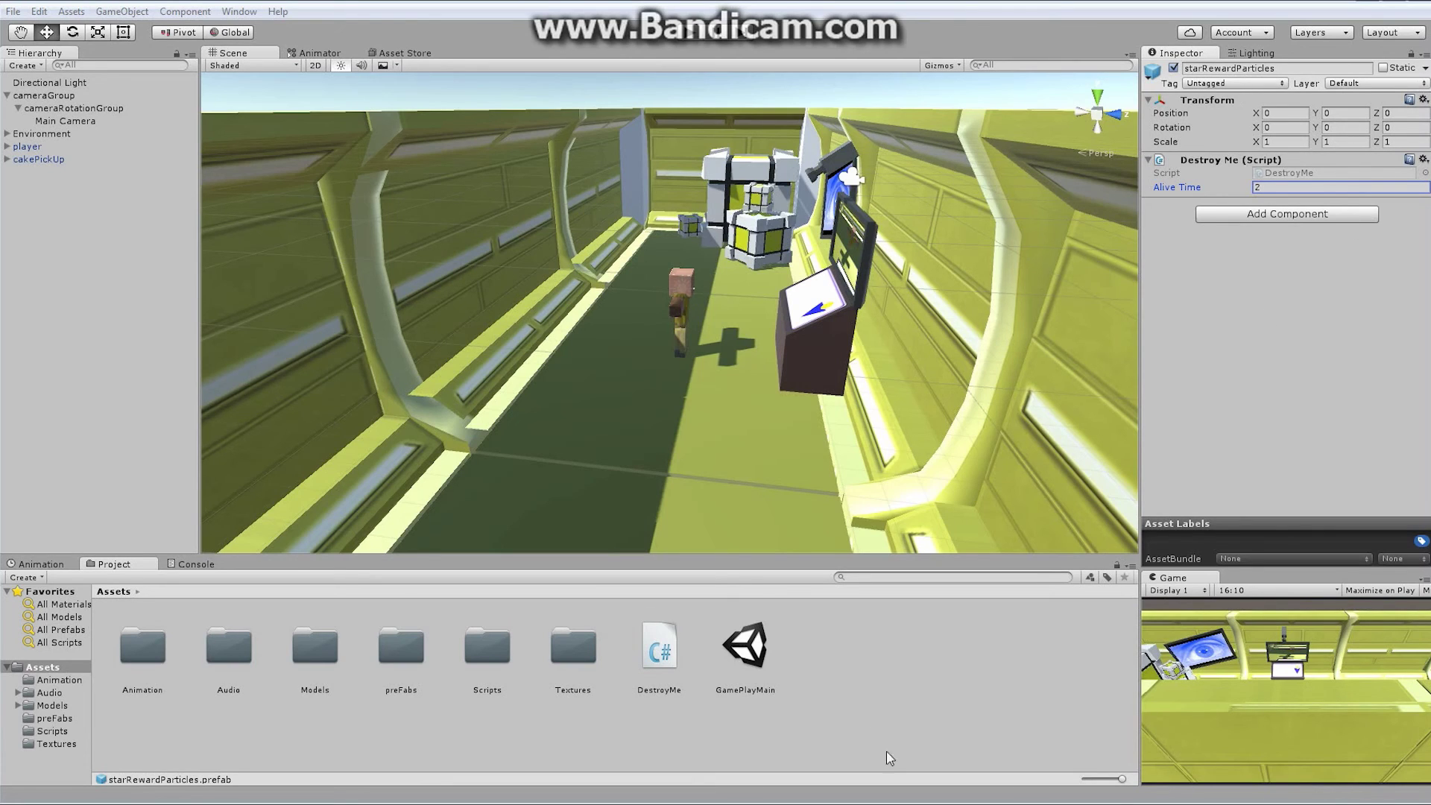
left_click(401, 647)
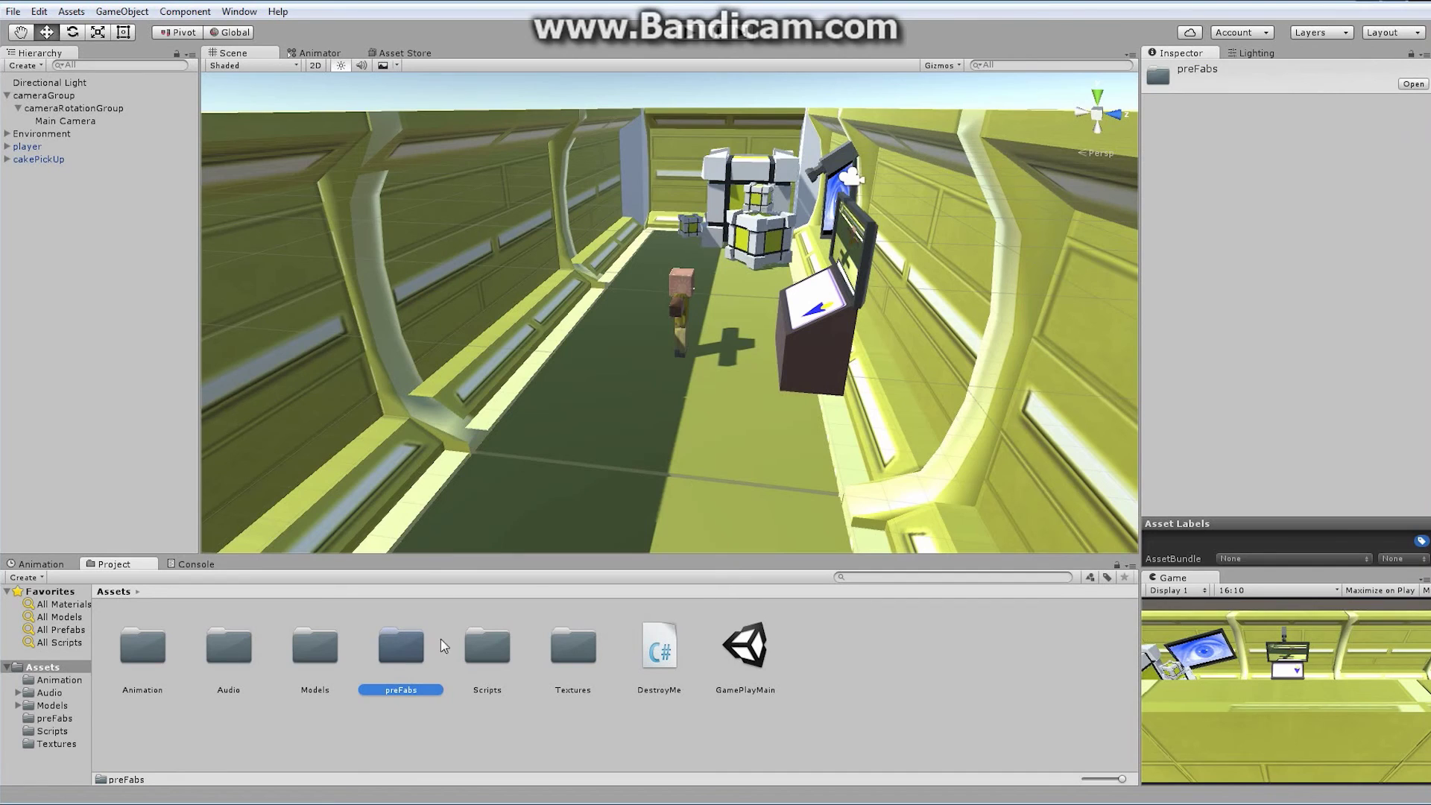
double_click(440, 641)
left_click(507, 653)
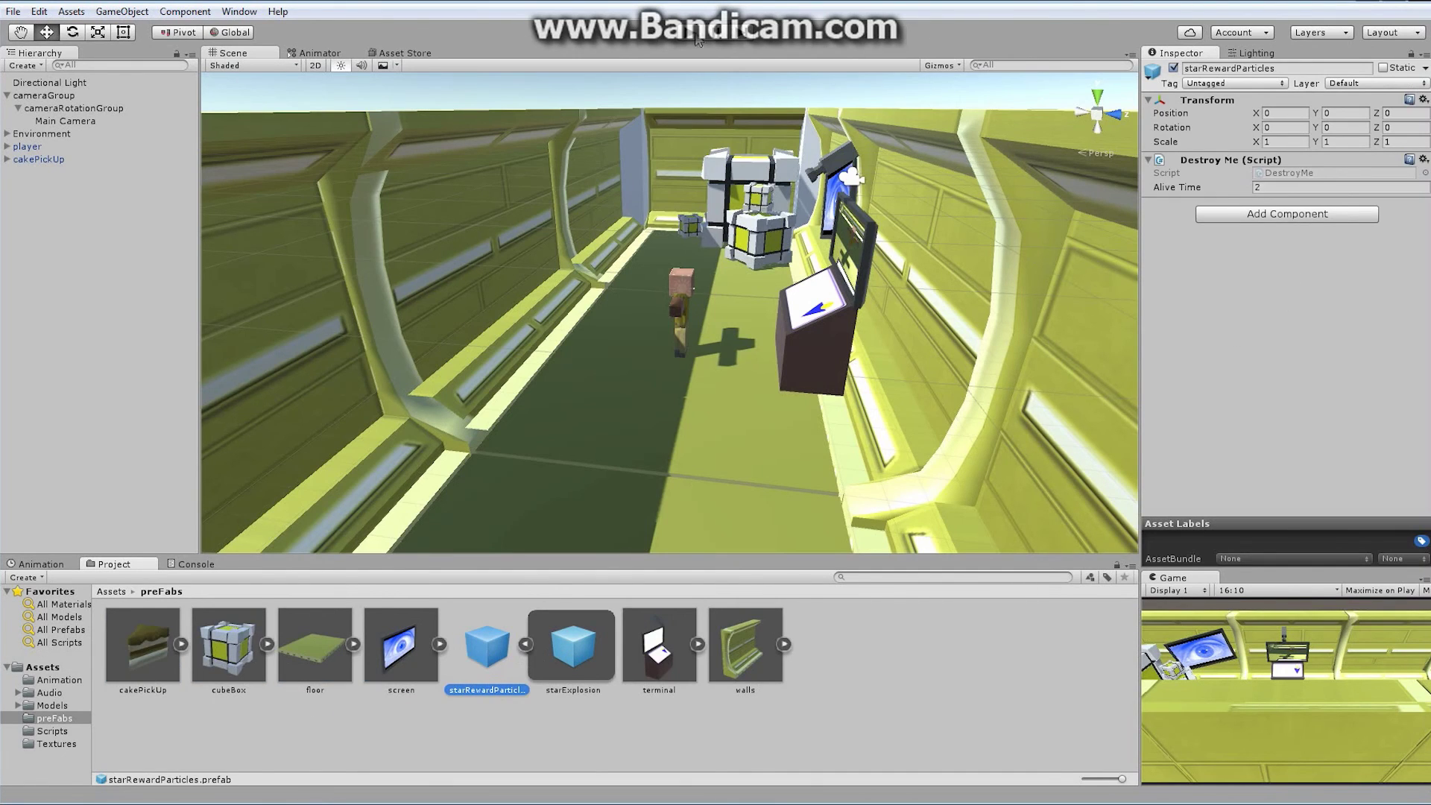
Playtest by walking the player into the cake, then stop play mode.
left_click(1169, 551)
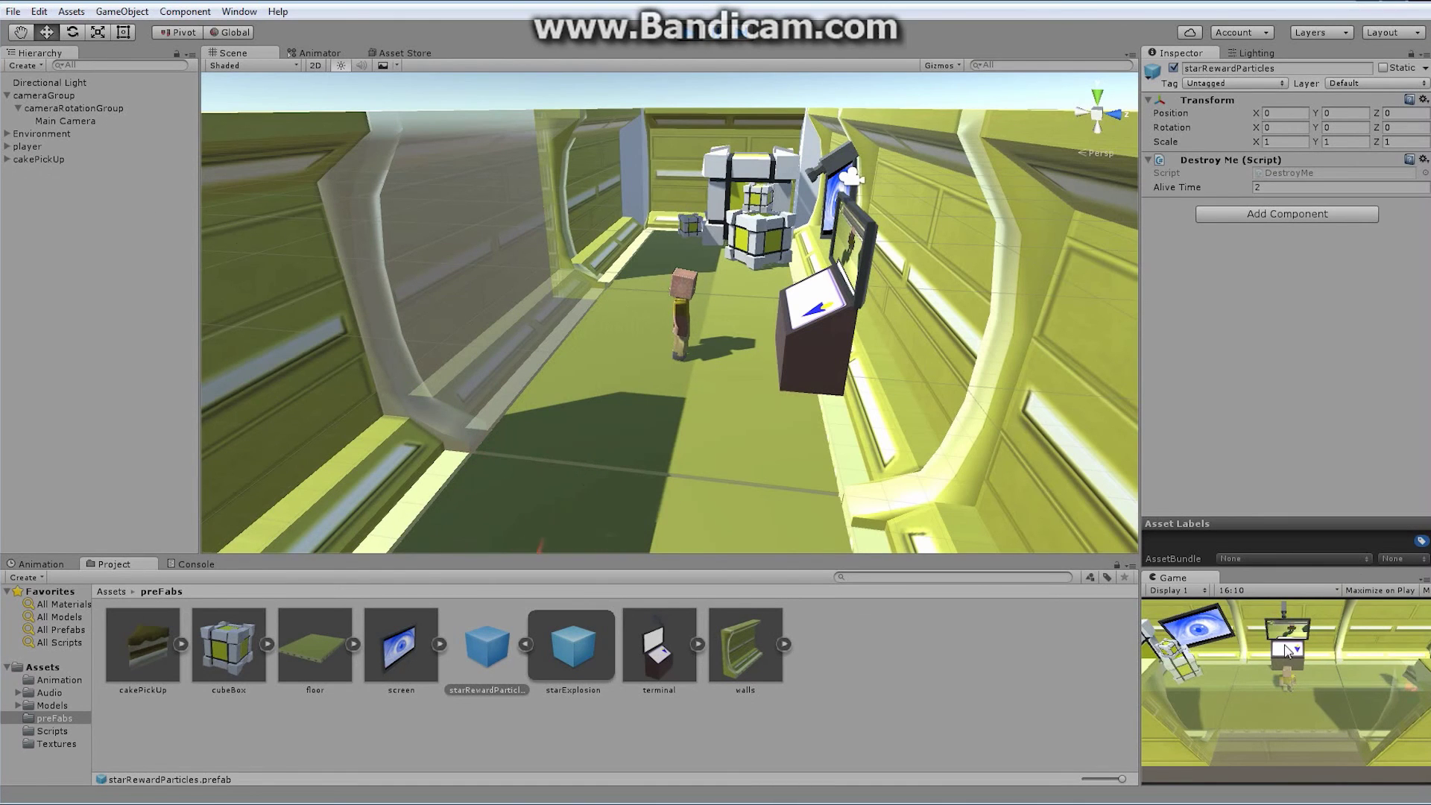
key("s")
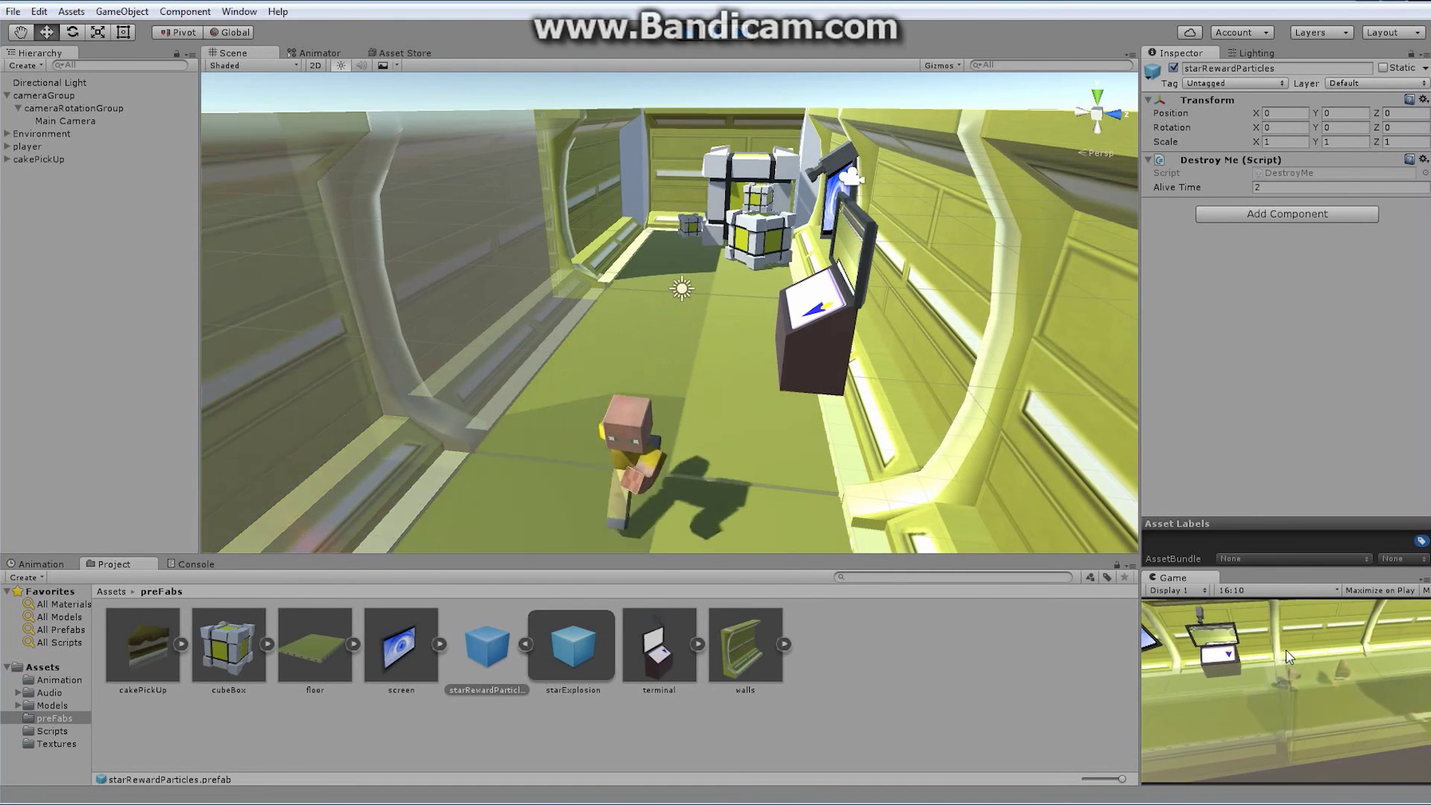
key("s")
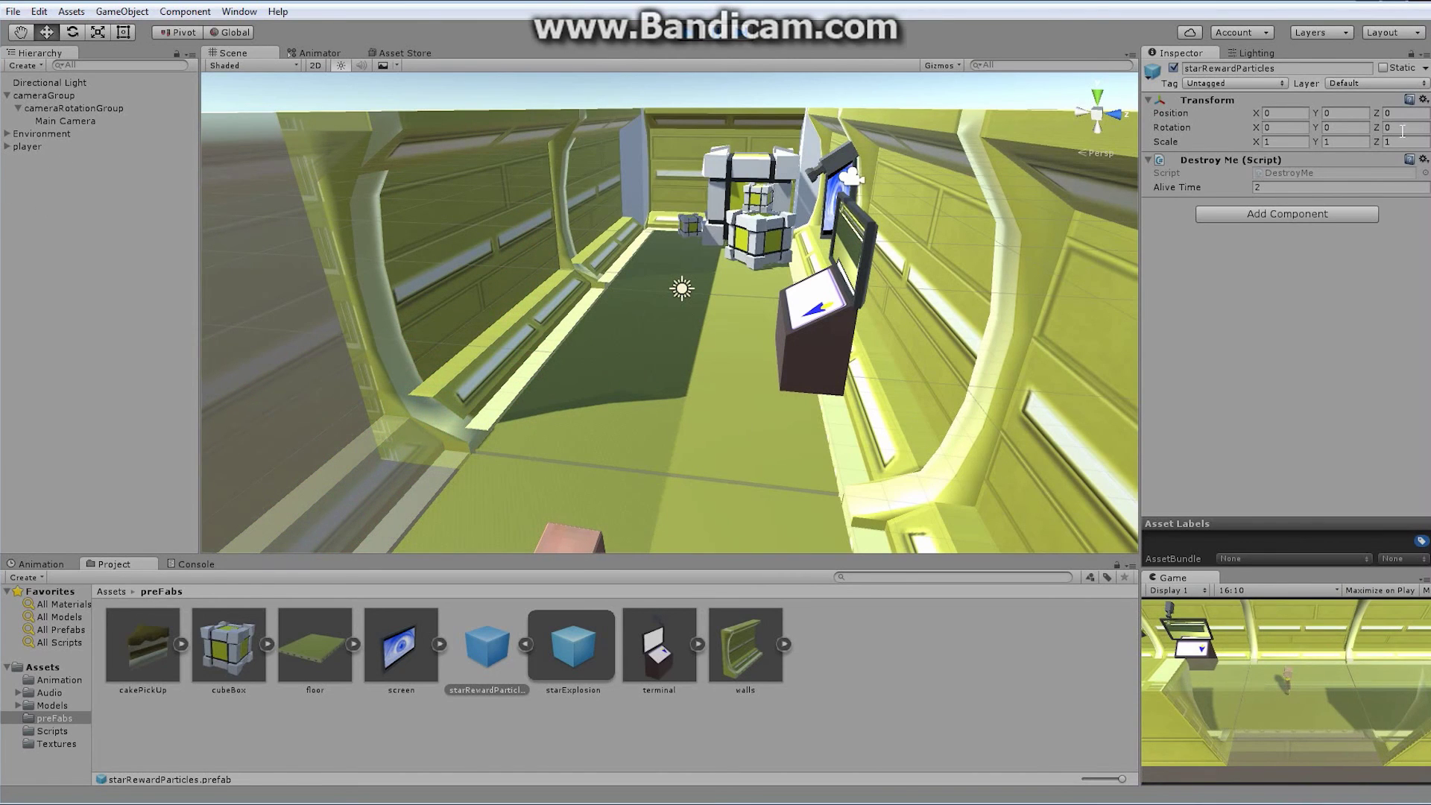
key("ctrl+p")
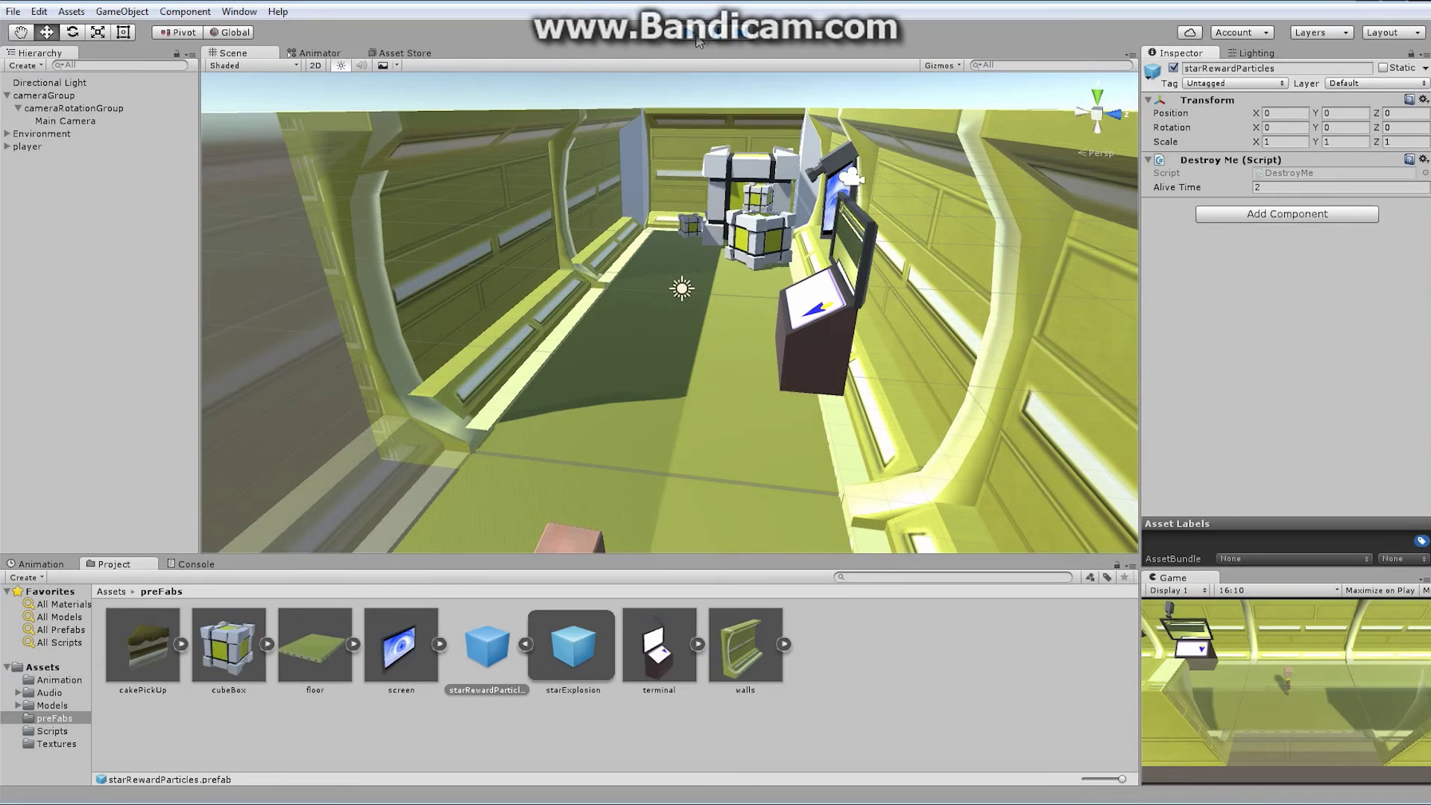
Set starRewardParticles' Alive Time to 3, test a cake pickup, then restart the playtest.
left_click(1271, 188)
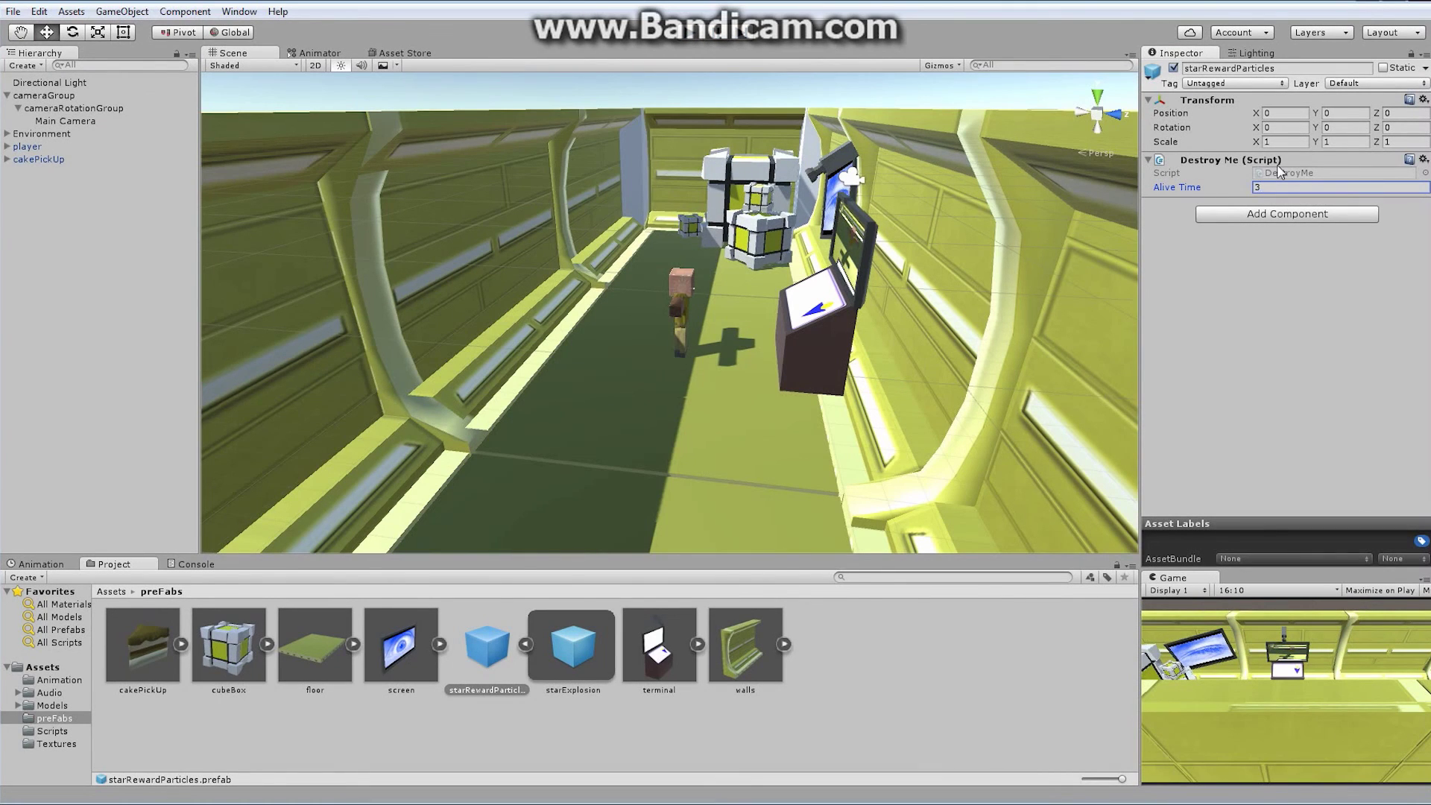
left_click(689, 41)
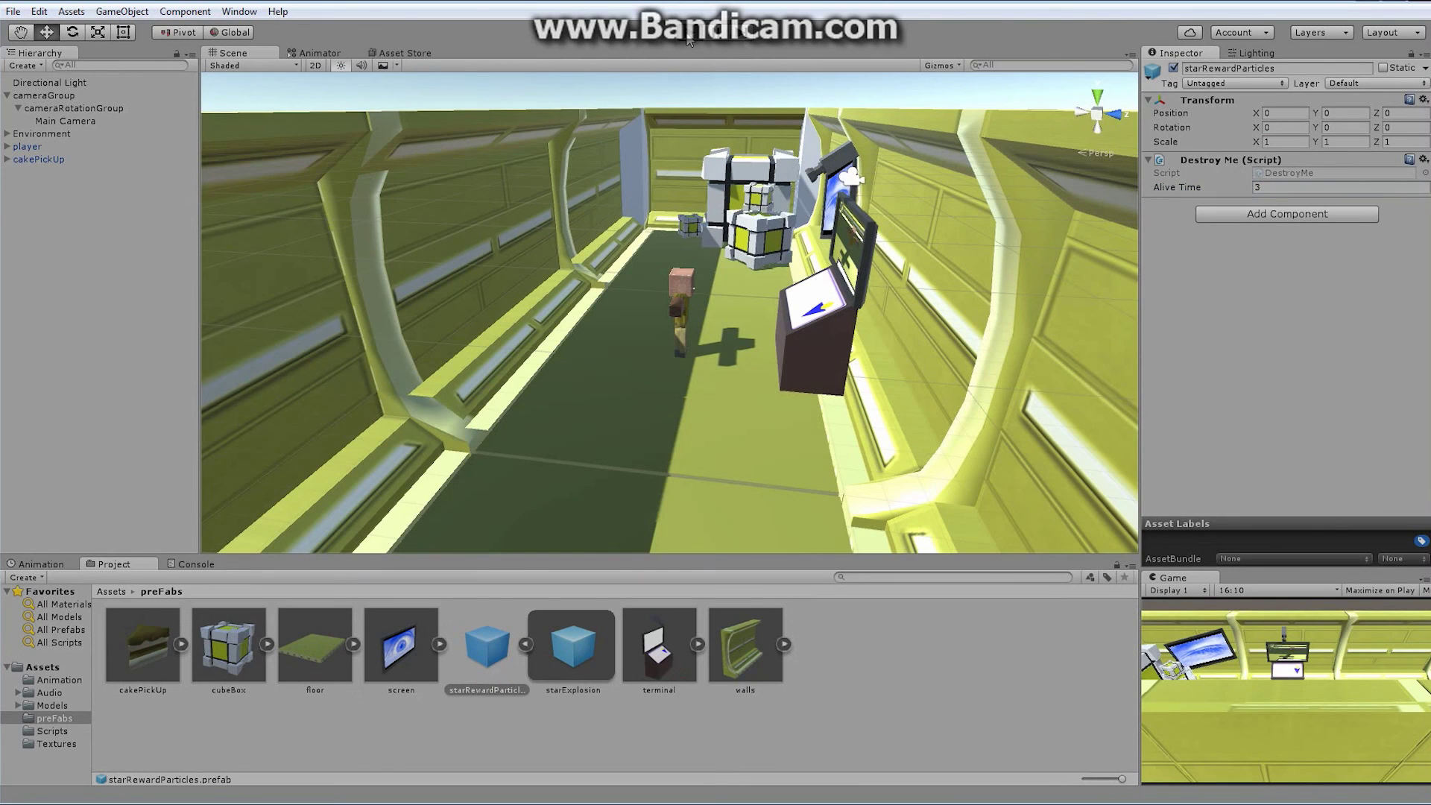
key("Down")
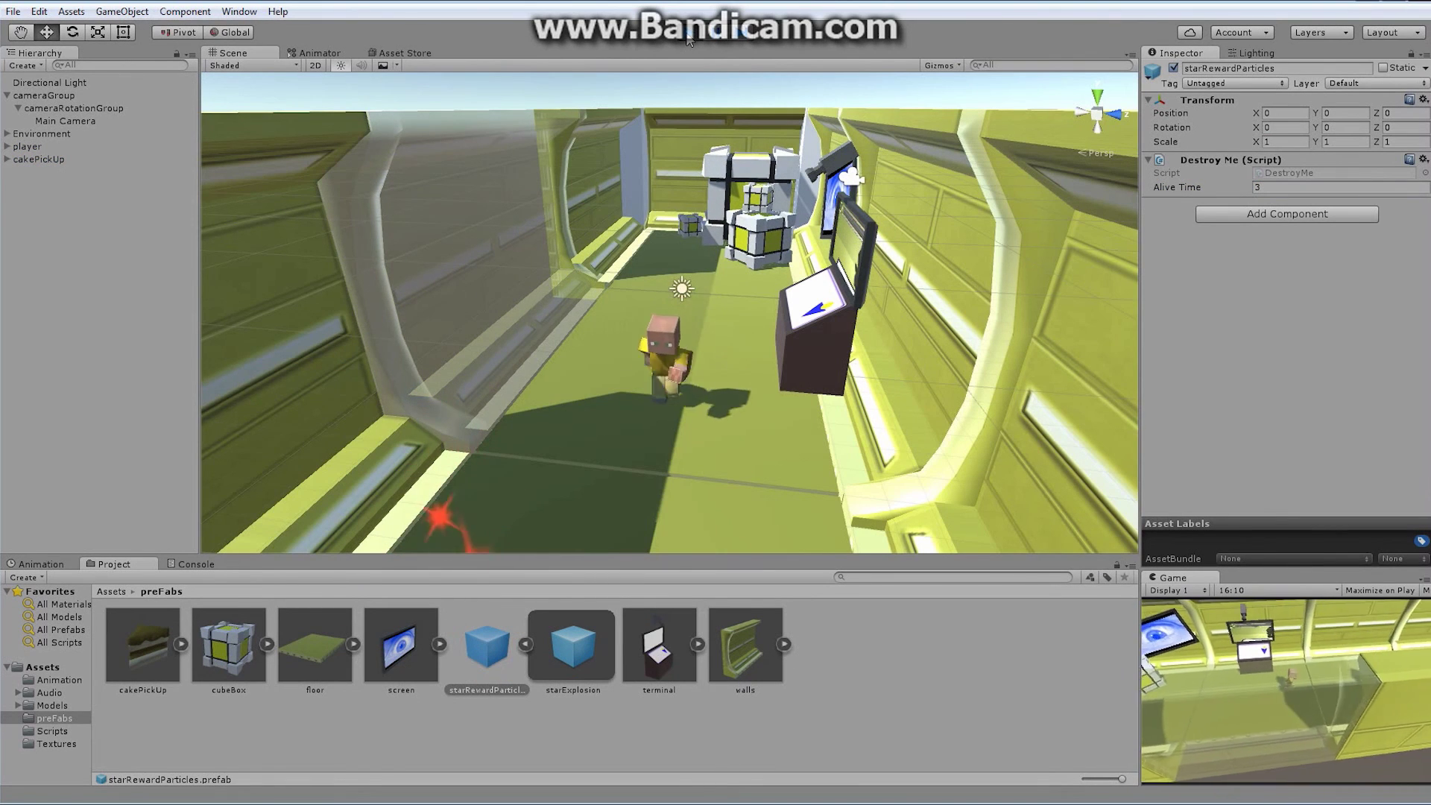
key("Down")
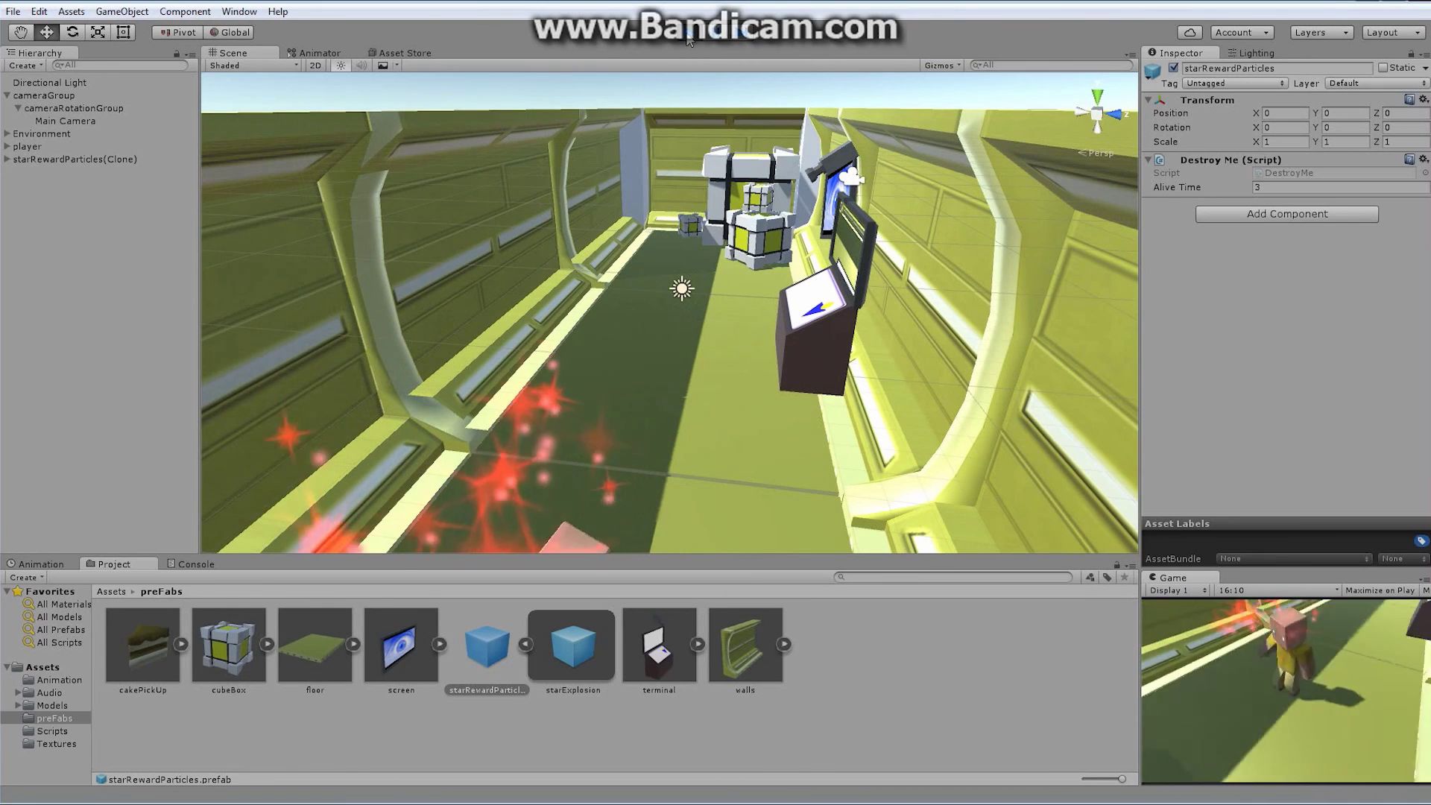
key("Down")
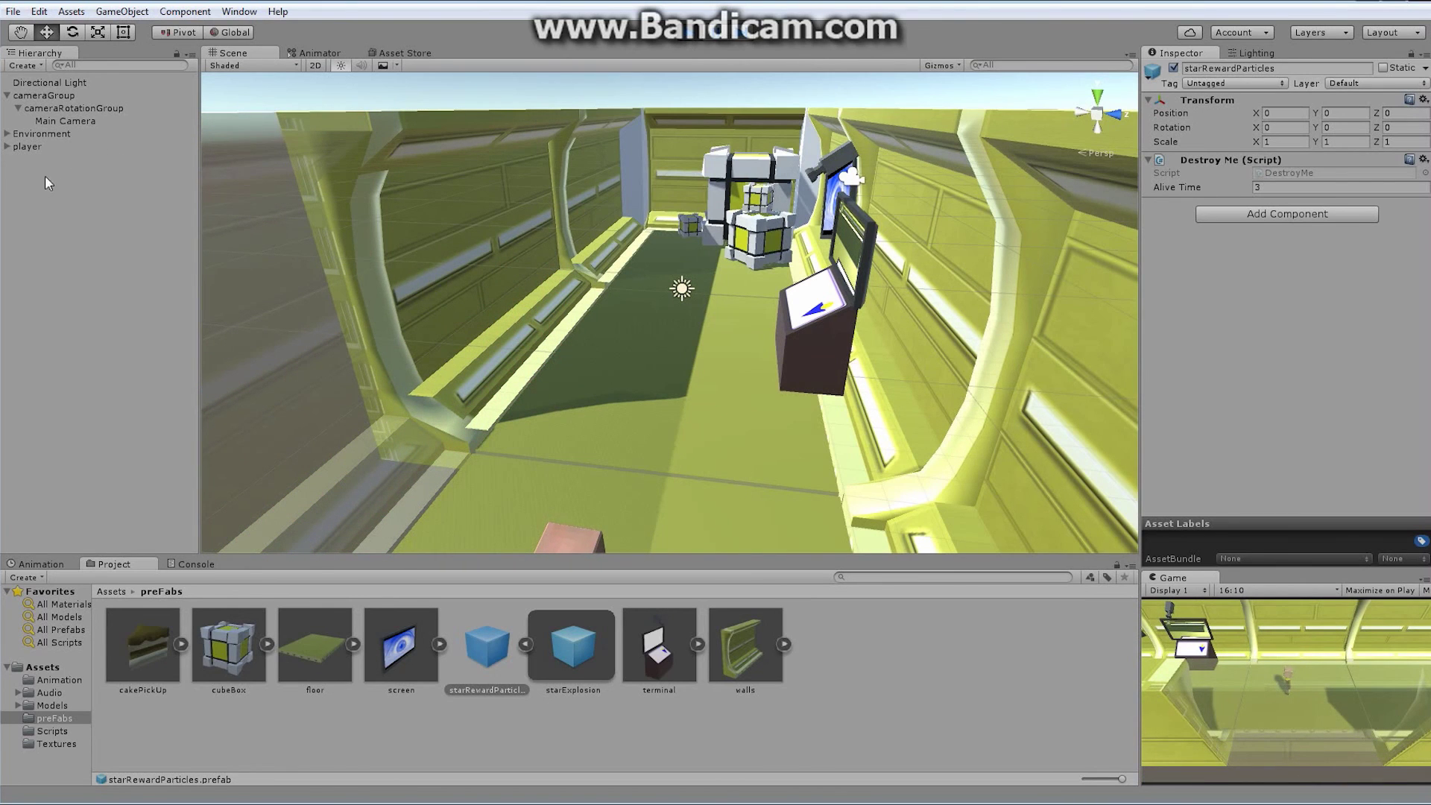
left_click(693, 34)
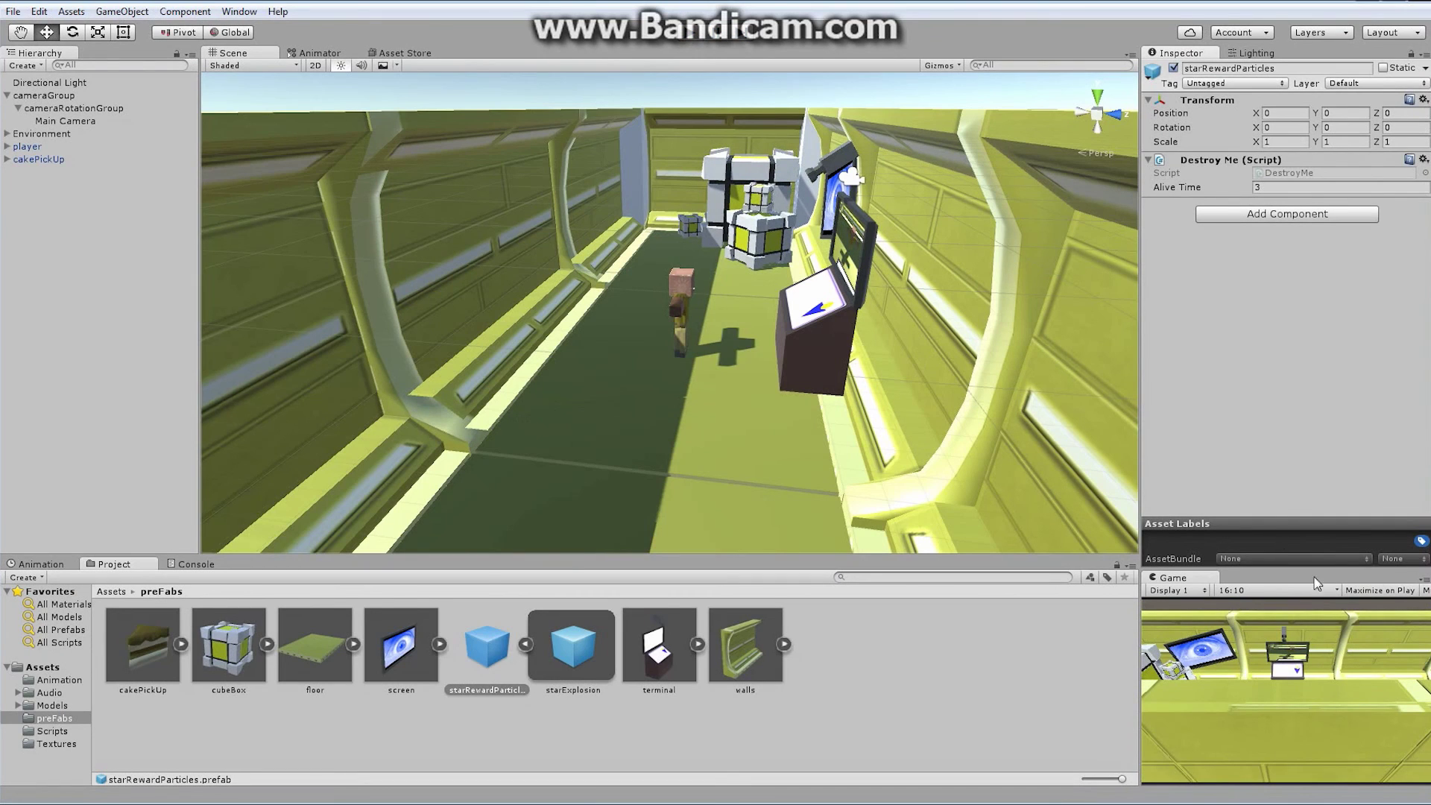
left_click(693, 37)
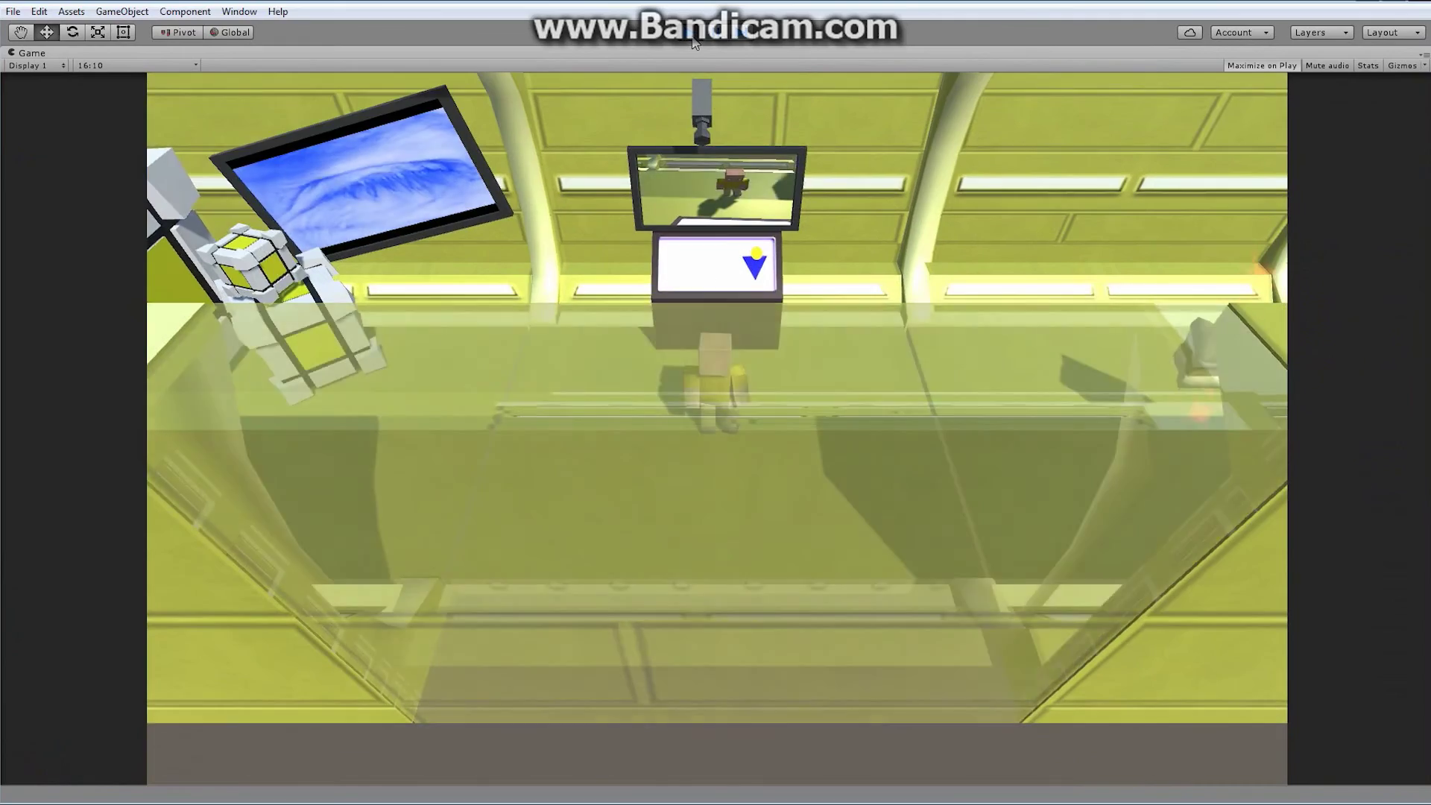
Walk the player along the corridor toward the cake to trigger the red star-burst.
key("d")
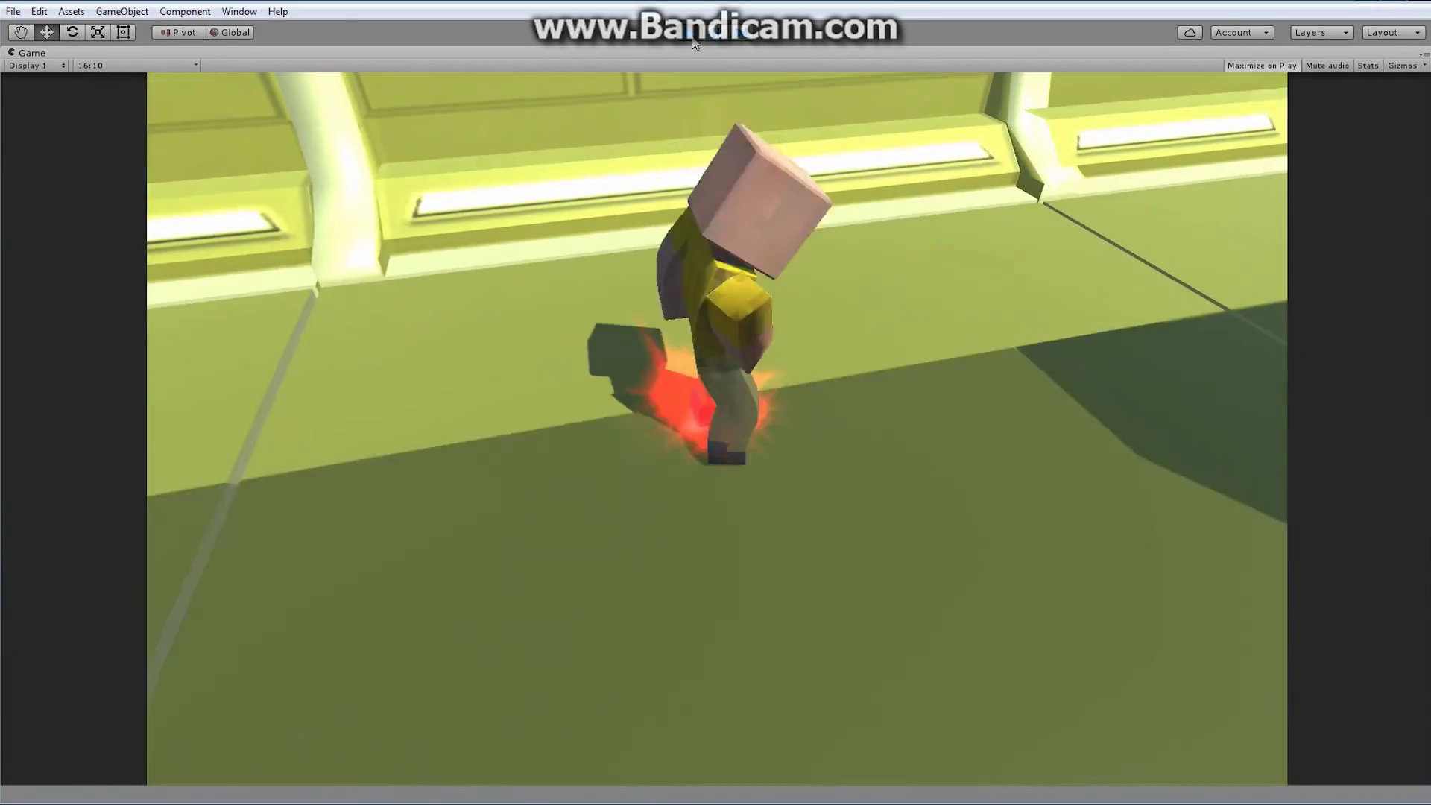